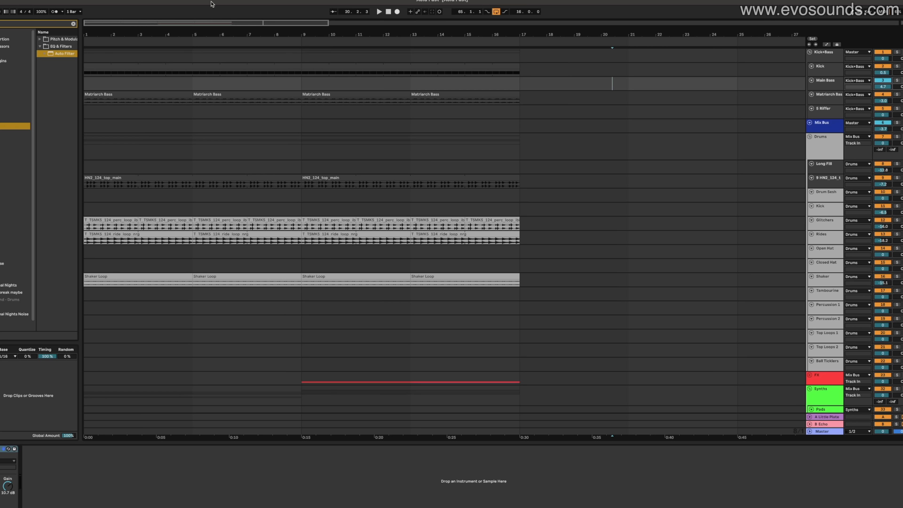
- Insert 48 bars of silence across all tracks from bar 1, moving the existing loop to start at bar 49
drag(205, 22, 436, 23)
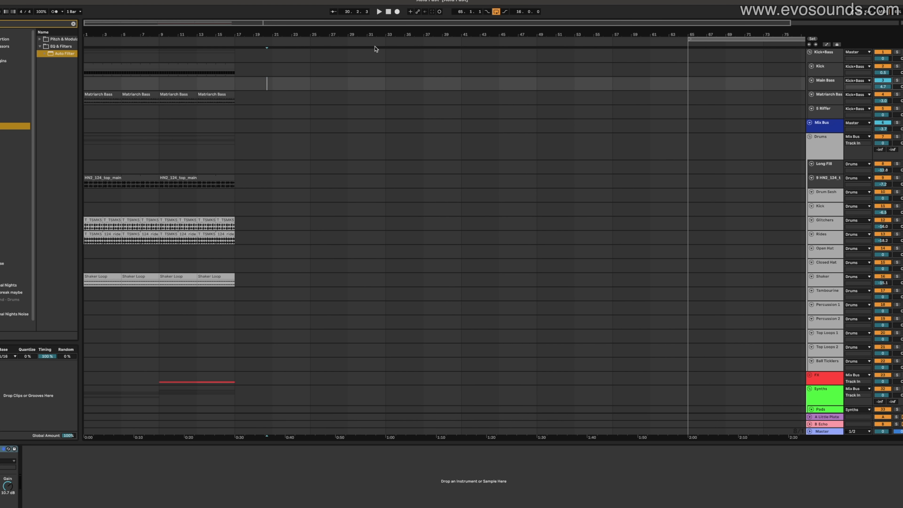
drag(527, 66, 57, 458)
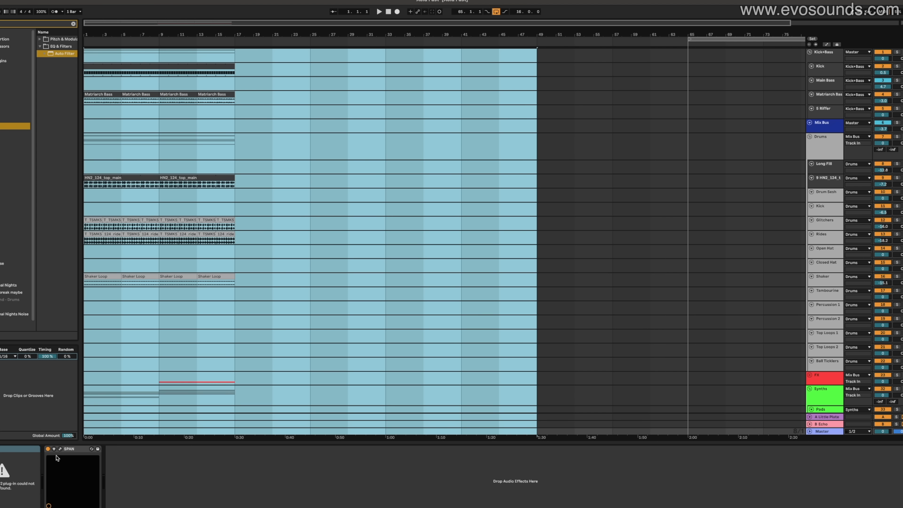
key(ctrl+i)
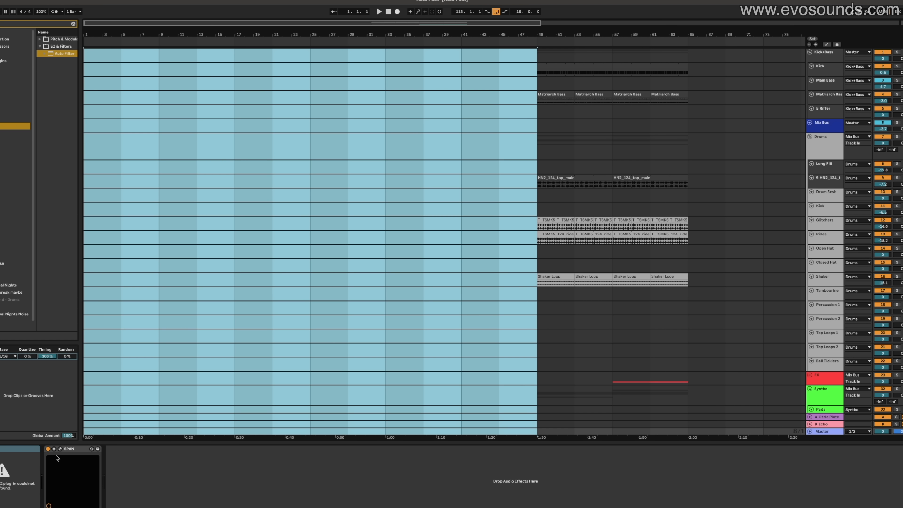
click(562, 130)
drag(410, 25, 410, 16)
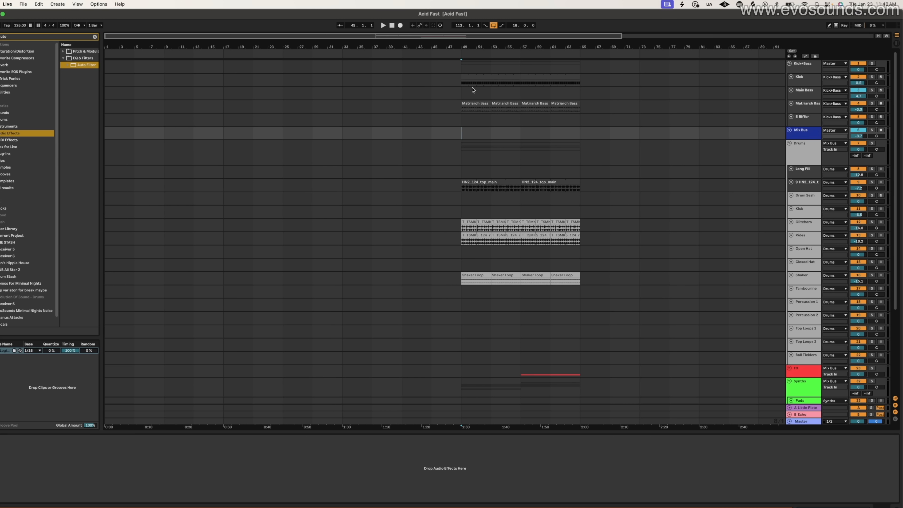
- Set the fixed grid to 8 bars and copy the first Kick clip from bar 49 to bar 1
click(477, 83)
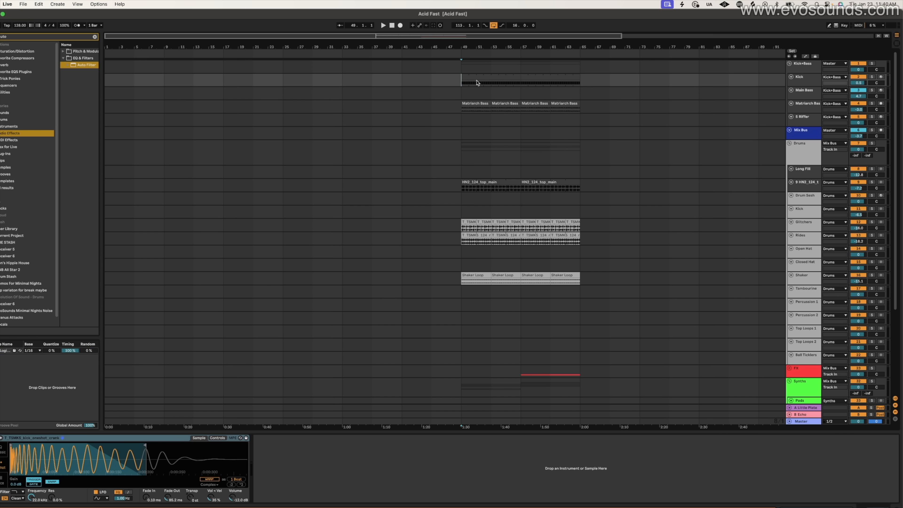
right_click(180, 87)
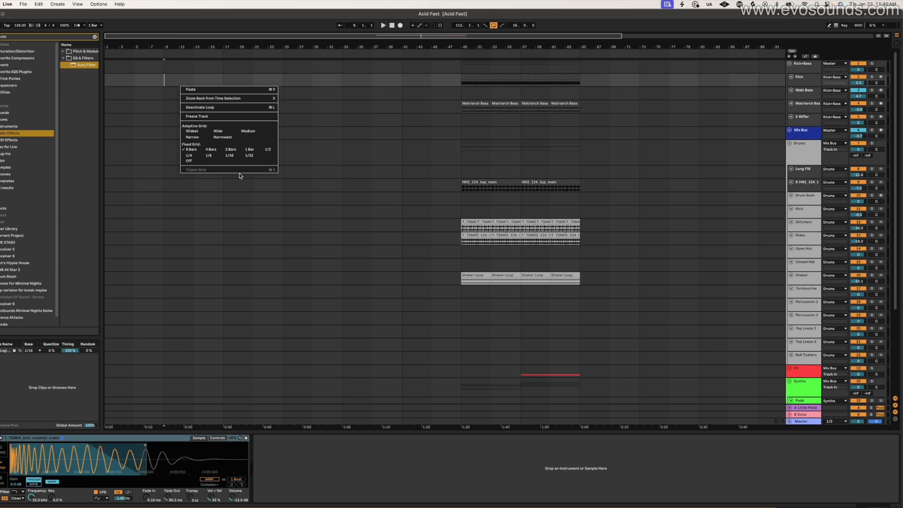
click(211, 149)
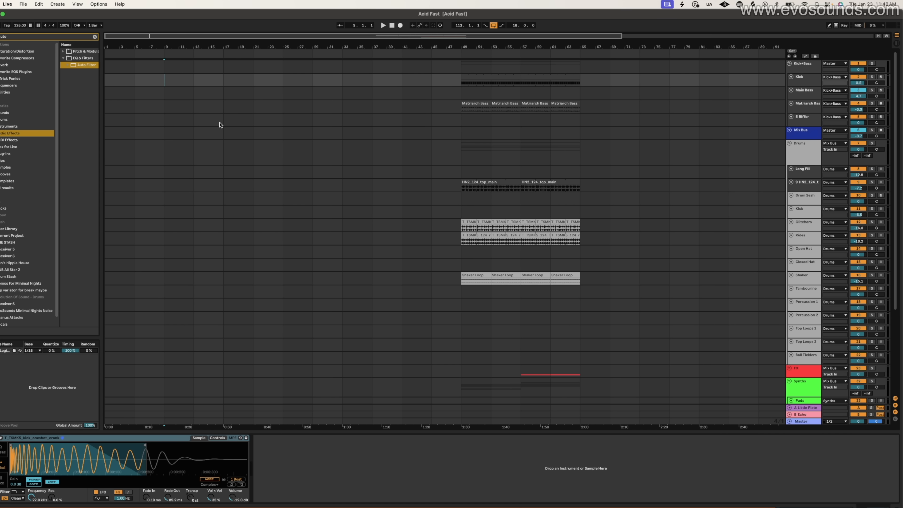
right_click(220, 123)
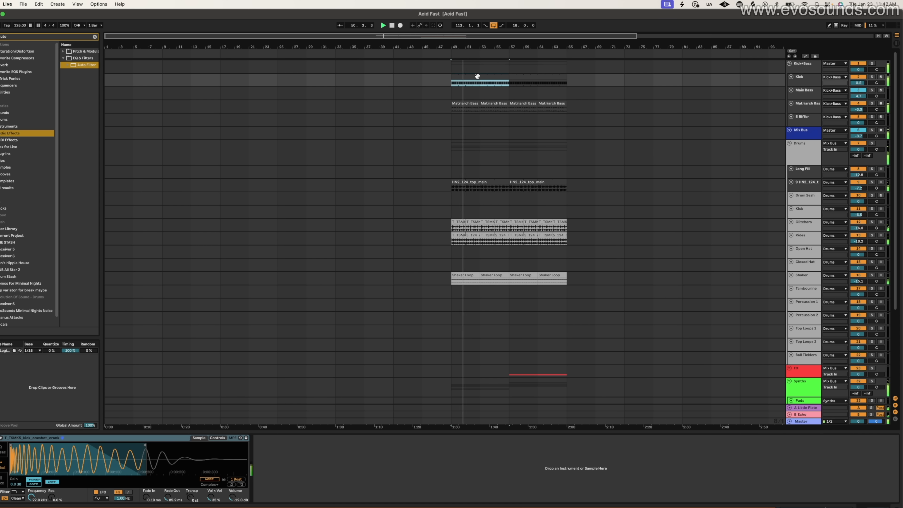
click(505, 134)
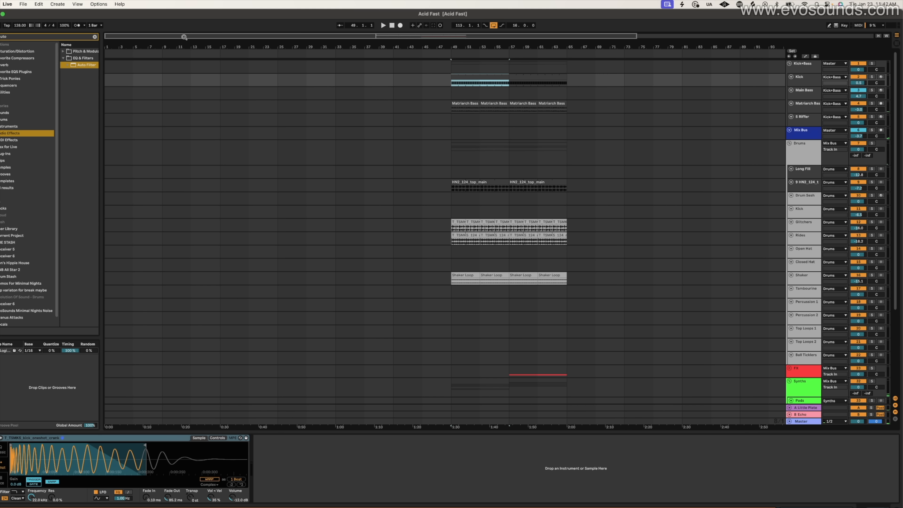
drag(184, 37, 185, 35)
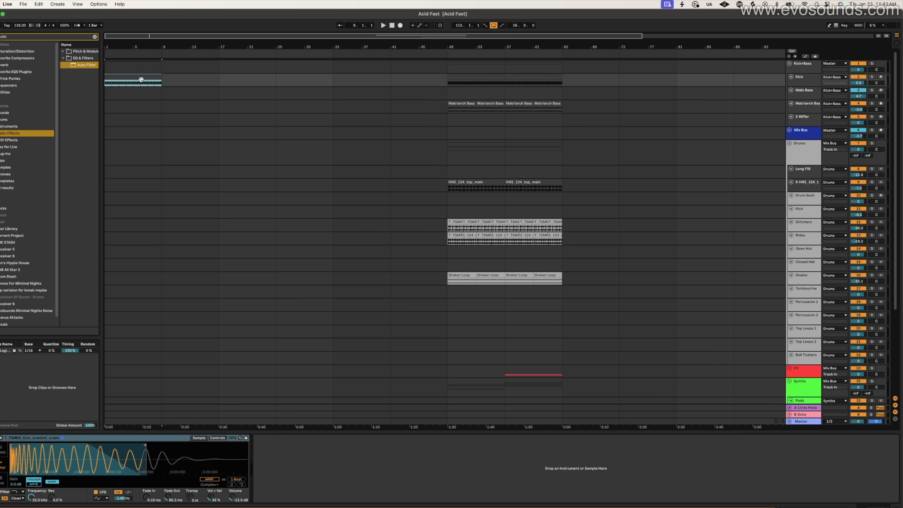
- Turn off looping for the Kick clip at bar 1 and set the fixed grid to 2 bars
click(142, 79)
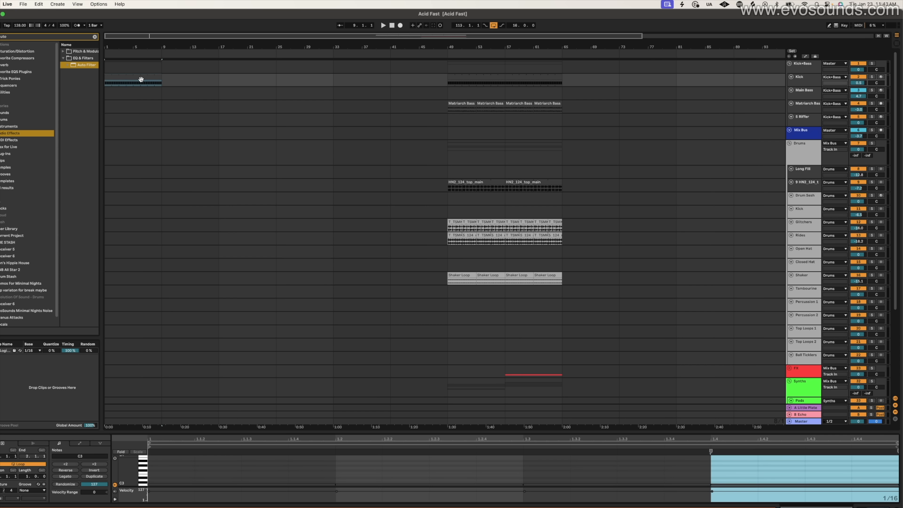
drag(122, 36, 113, 37)
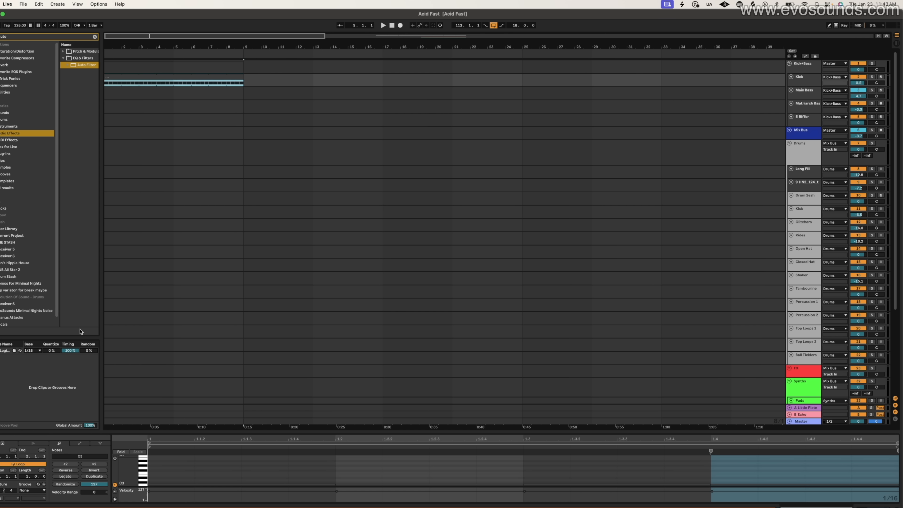
click(24, 465)
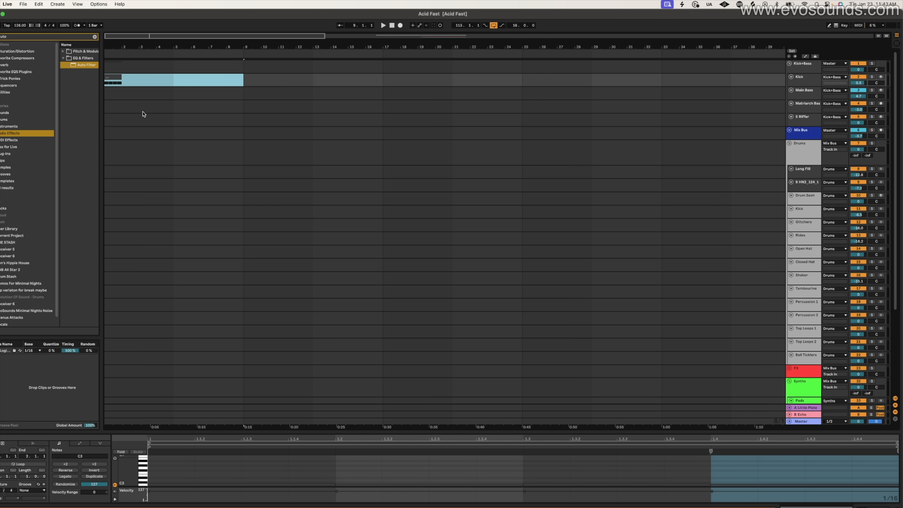
click(117, 78)
right_click(131, 76)
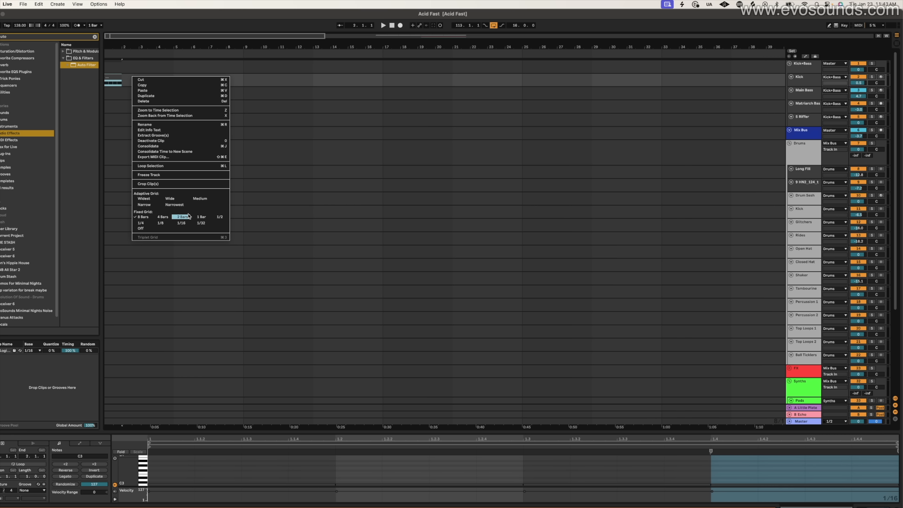
click(189, 216)
drag(140, 79, 91, 80)
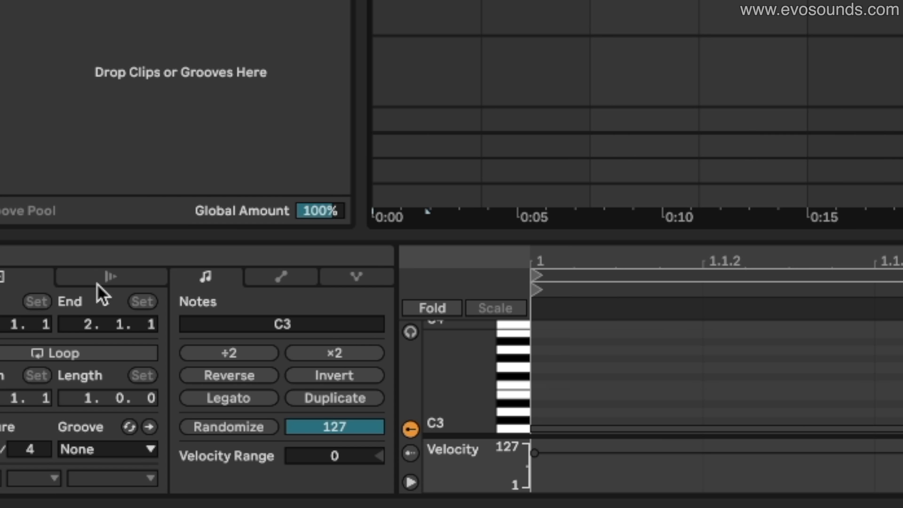
- Turn looping on for the Kick clip at bar 1 and extend the clip to bar 15
click(90, 347)
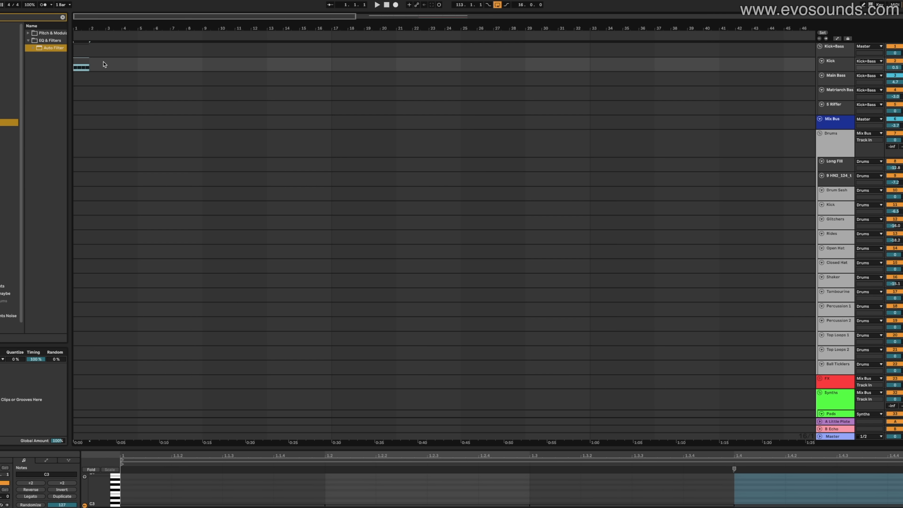
drag(87, 61, 270, 69)
drag(339, 70, 503, 87)
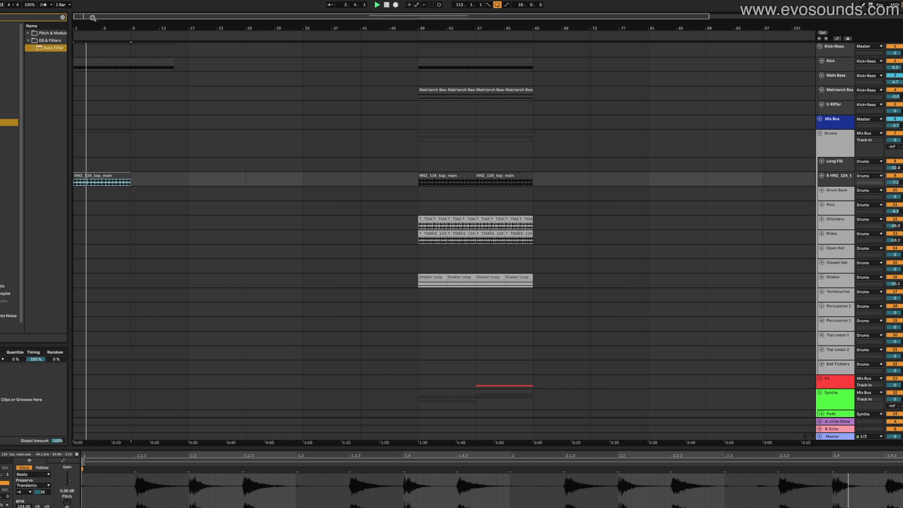
- Extend the HN2_124_top_main and Kick clips at the start of the arrangement to bar 17
drag(93, 18, 94, 35)
drag(167, 176, 263, 179)
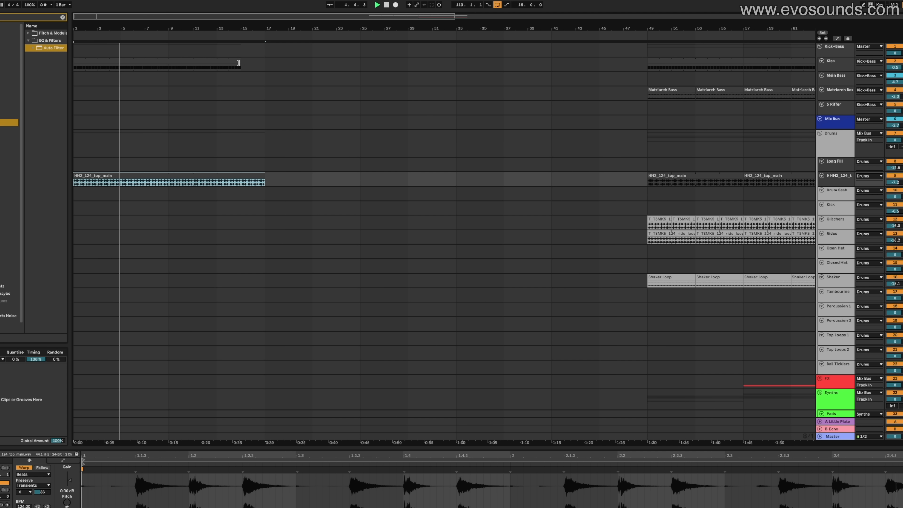
drag(238, 63, 265, 63)
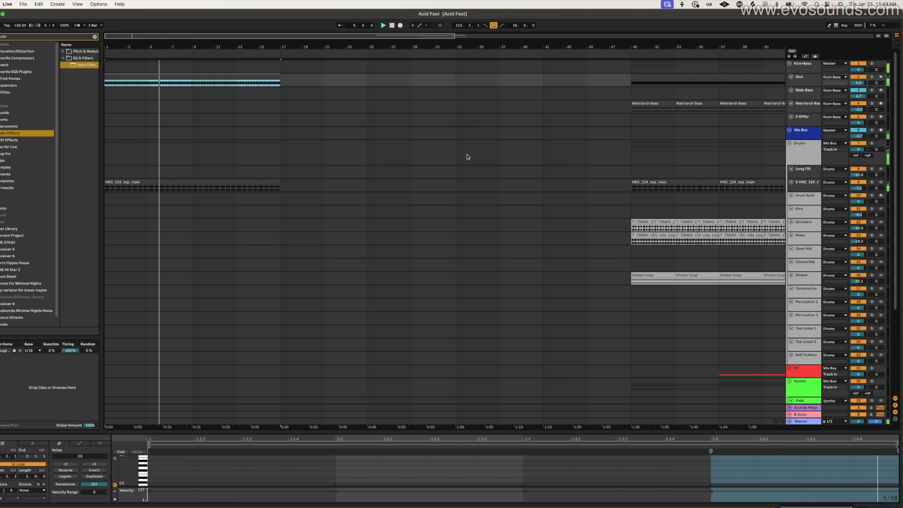
- Set the fixed grid to 8 bars, copy a Shaker Loop clip to bar 9 and extend it to bar 17
click(643, 278)
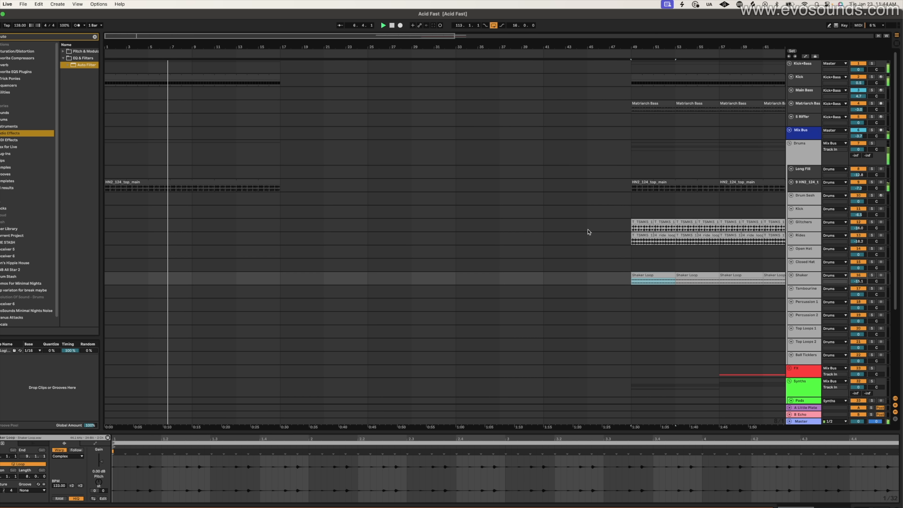
right_click(199, 69)
click(209, 123)
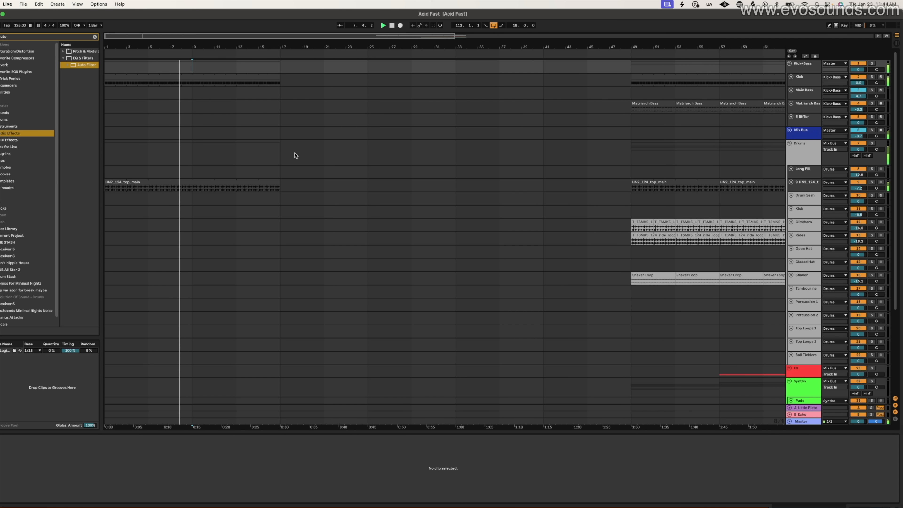
click(668, 282)
click(194, 281)
key(super+v)
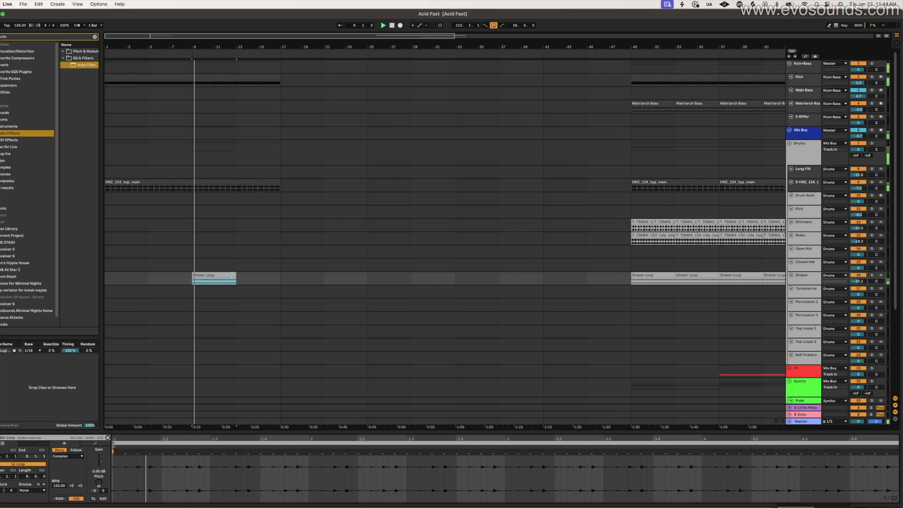
drag(235, 282, 270, 283)
- Show the automation lanes and automate the Kick+Bass group's Auto Filter to switch on for the last bar before bar 17
scroll(471, 300, down, 5)
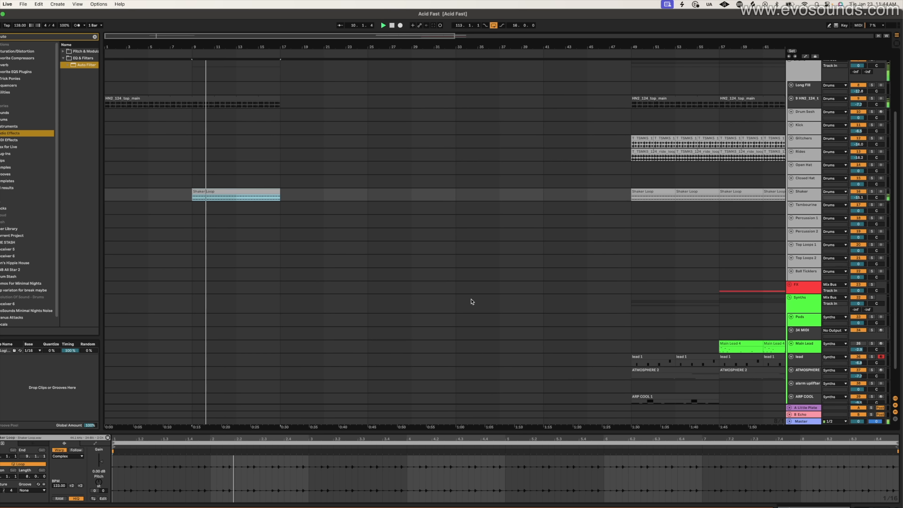
scroll(244, 177, up, 5)
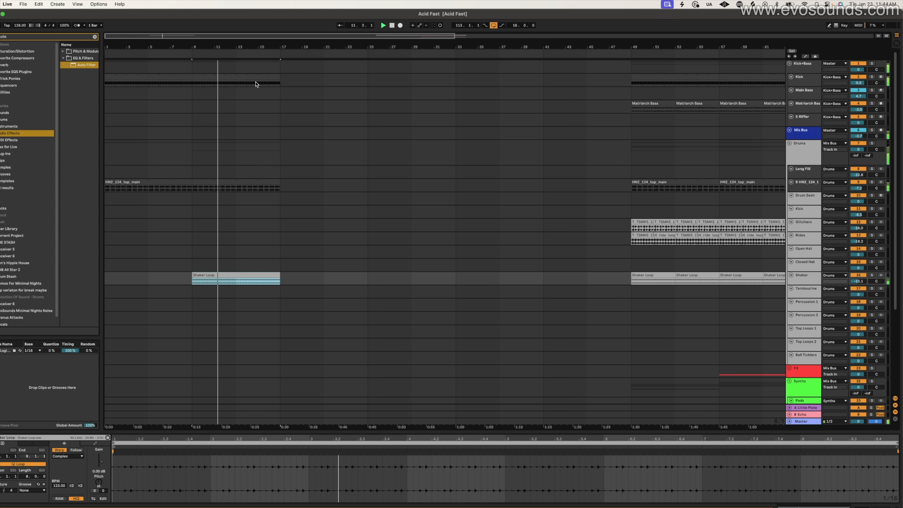
right_click(338, 82)
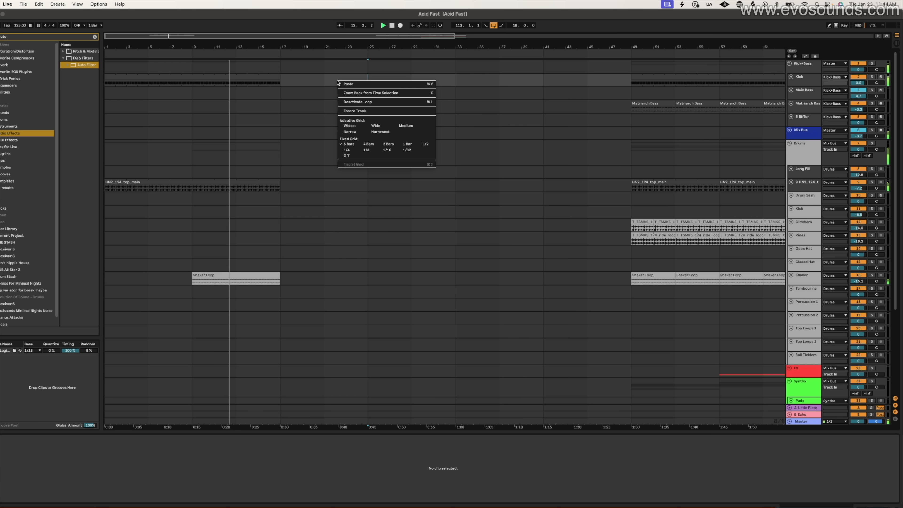
click(385, 150)
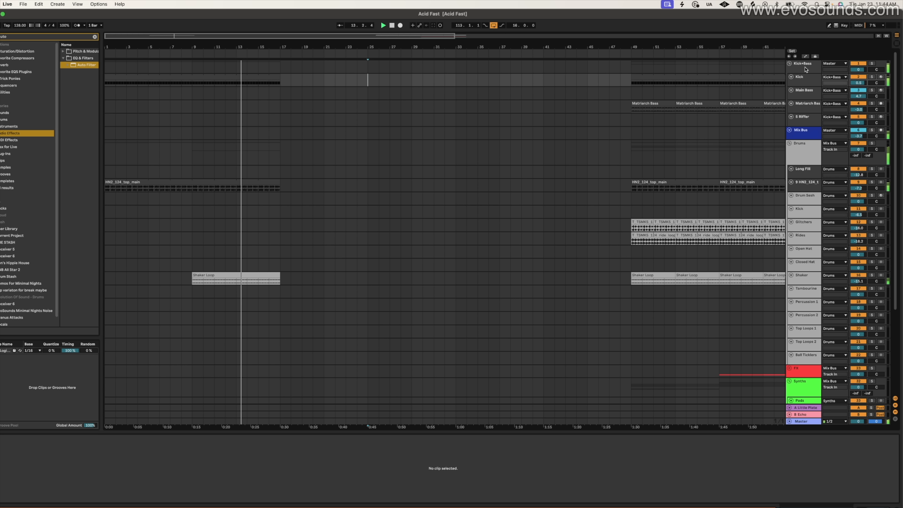
click(760, 89)
right_click(6, 438)
click(6, 441)
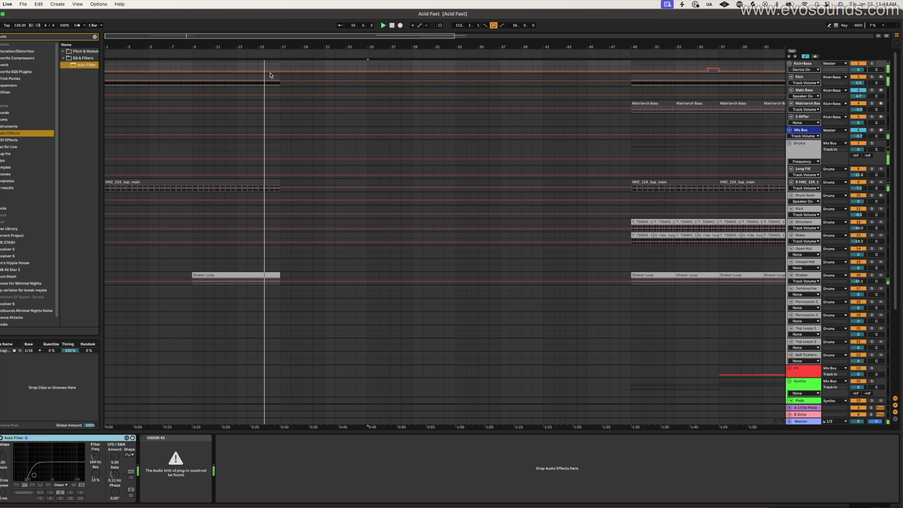
drag(272, 73, 272, 67)
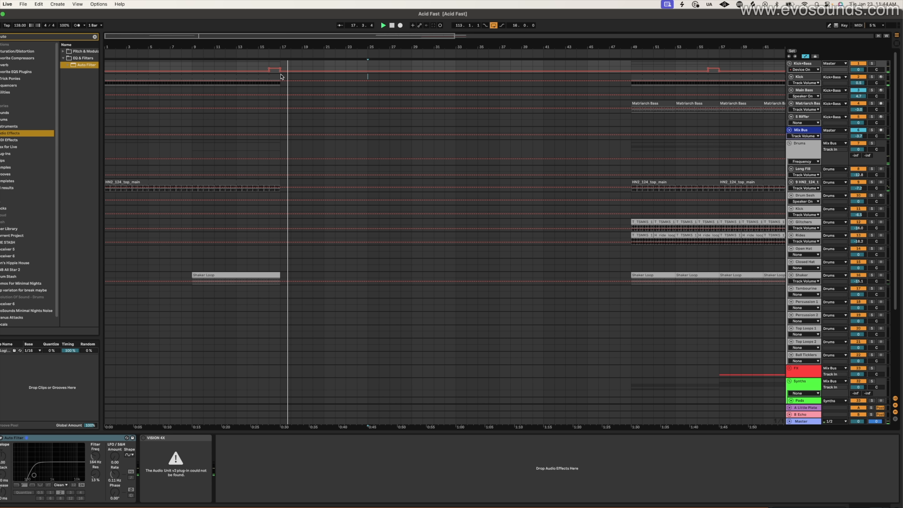
- Extend the Kick, HN2_124_top_main and Shaker Loop clips in the intro to bar 33
drag(280, 76, 457, 81)
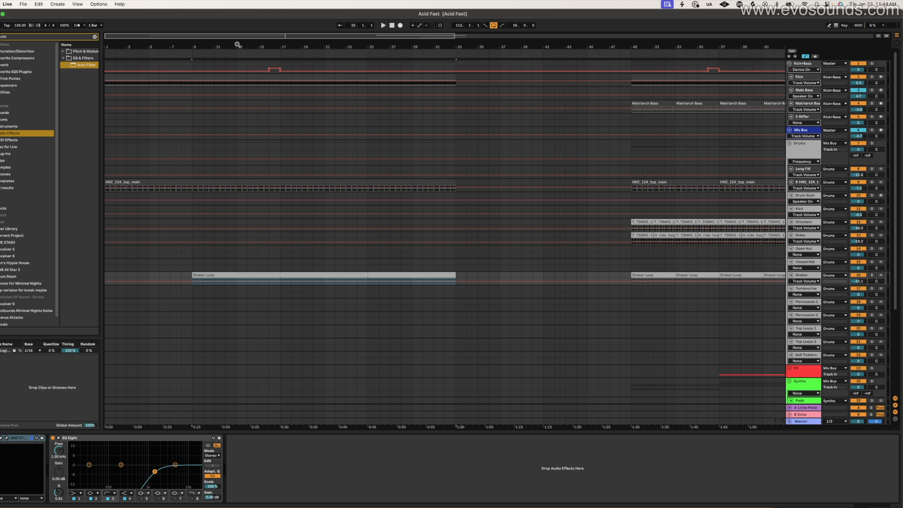
drag(242, 38, 242, 29)
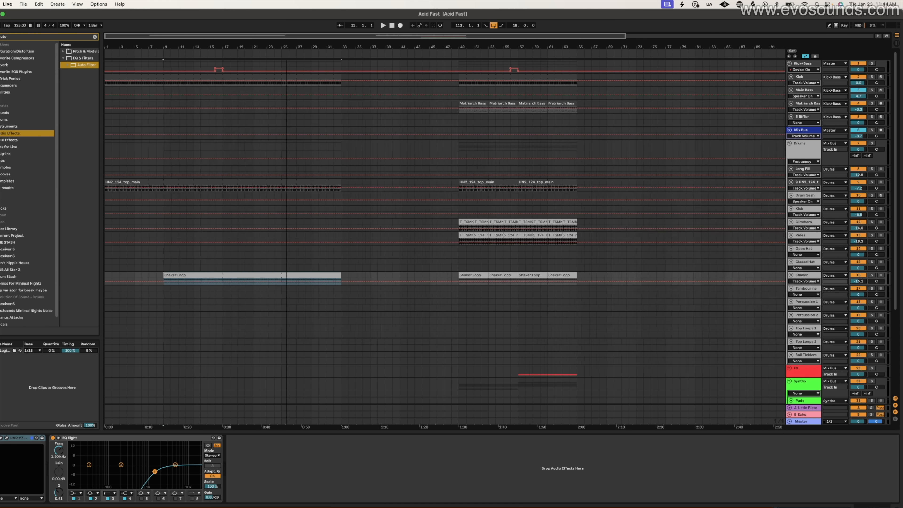
- Copy a Matriarch Bass clip to bar 17 and duplicate it until the bass fills the track up to bar 33
click(475, 103)
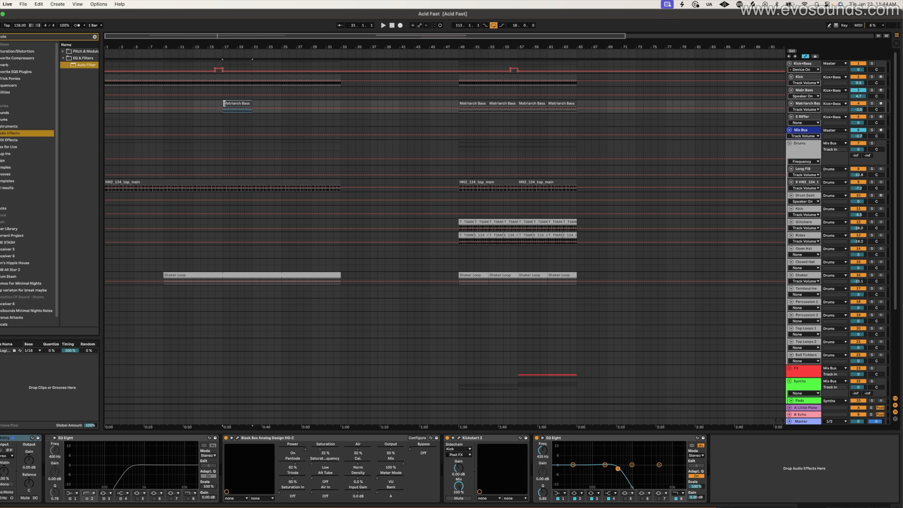
key(space)
key(super+d)
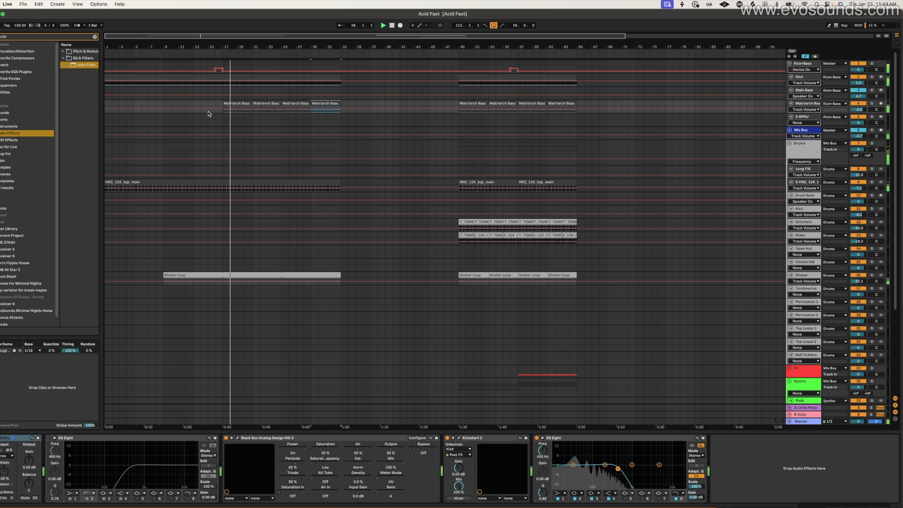
- Play the arrangement from bar 16 to hear the bass entry, and hide the automation lanes
click(213, 104)
key(space)
key(space)
mouse_move(209, 36)
mouse_down()
mouse_move(209, 46)
mouse_move(177, 44)
mouse_up()
key(a)
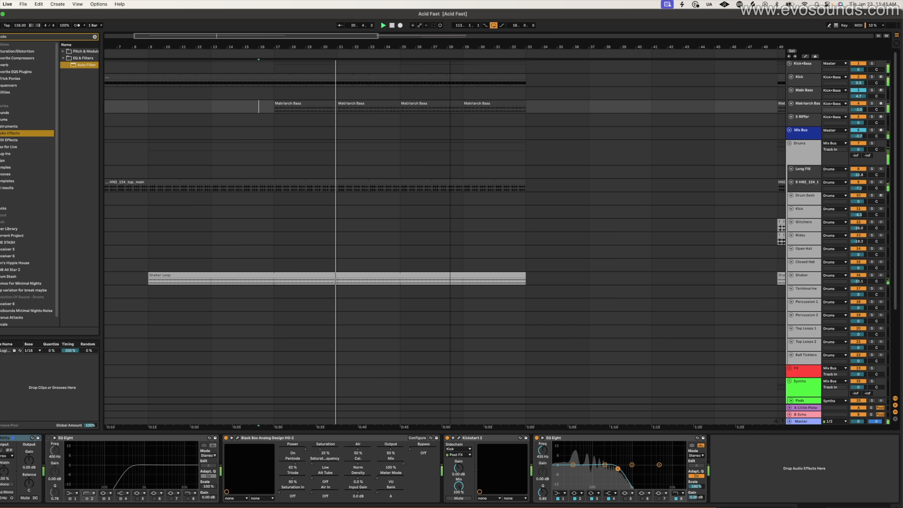
- Copy the first lead 1 clip from bar 49 to bar 25 on the lead track
drag(260, 45, 260, 35)
scroll(357, 81, down, 5)
click(334, 328)
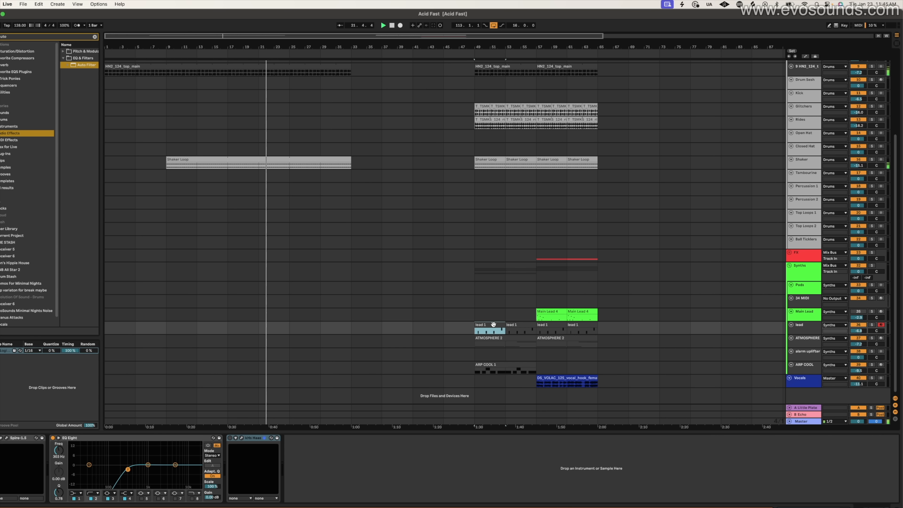
click(299, 328)
scroll(278, 308, up, 5)
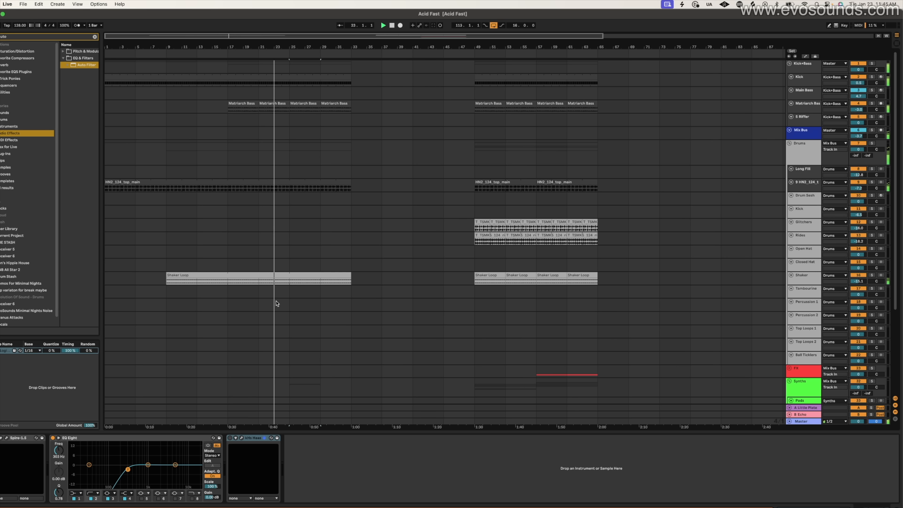
scroll(306, 180, down, 5)
scroll(302, 182, up, 5)
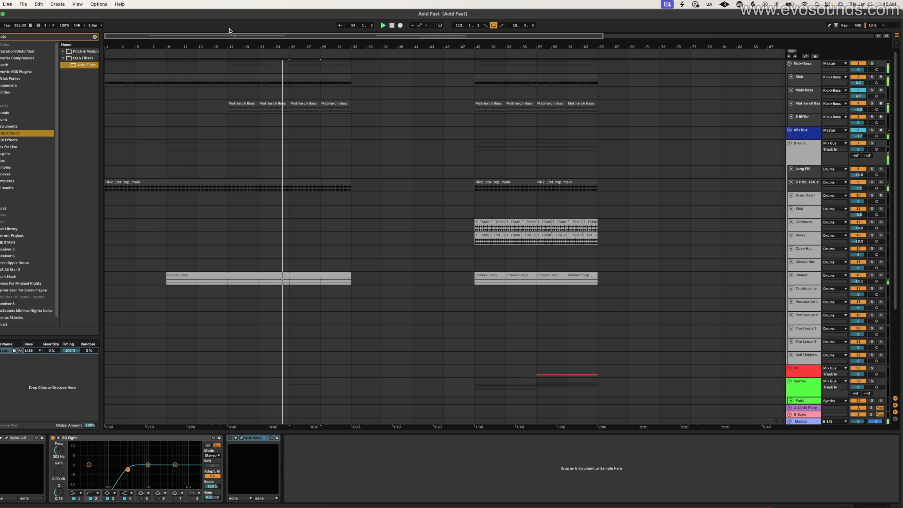
click(813, 67)
drag(229, 67, 358, 135)
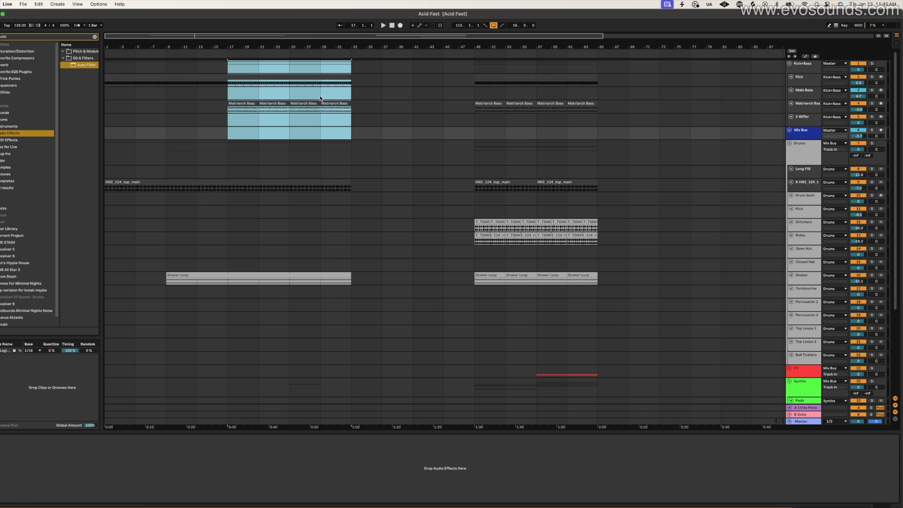
drag(208, 38, 208, 53)
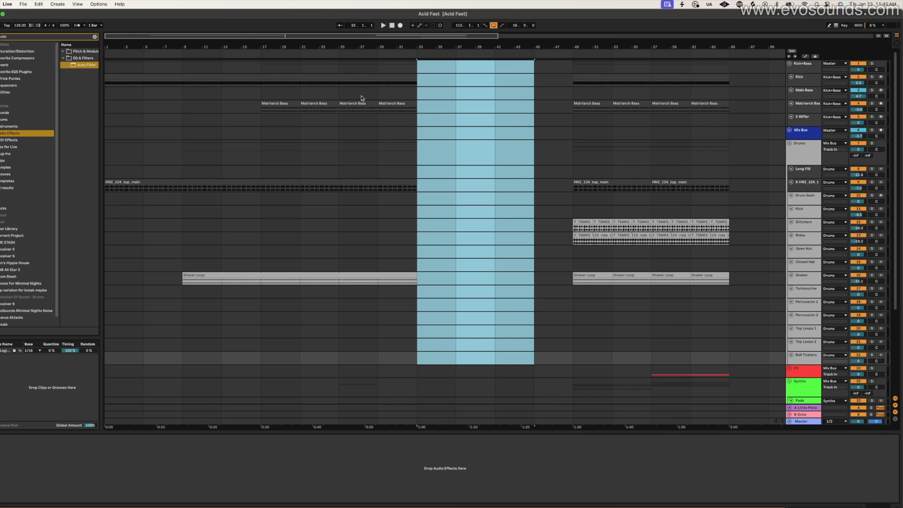
- Automate the Auto Filter on the Kick+Bass group to switch on at bar 25 and off at bar 33
drag(339, 70, 416, 85)
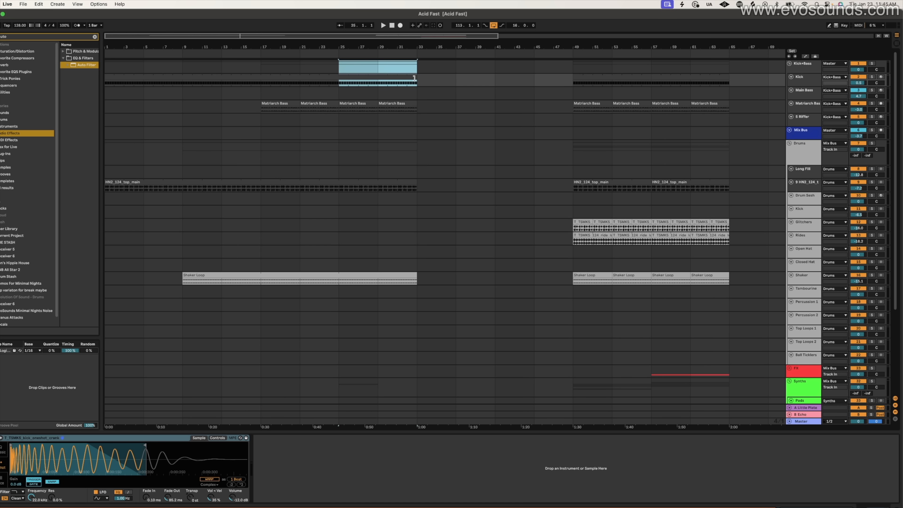
drag(363, 39, 385, 76)
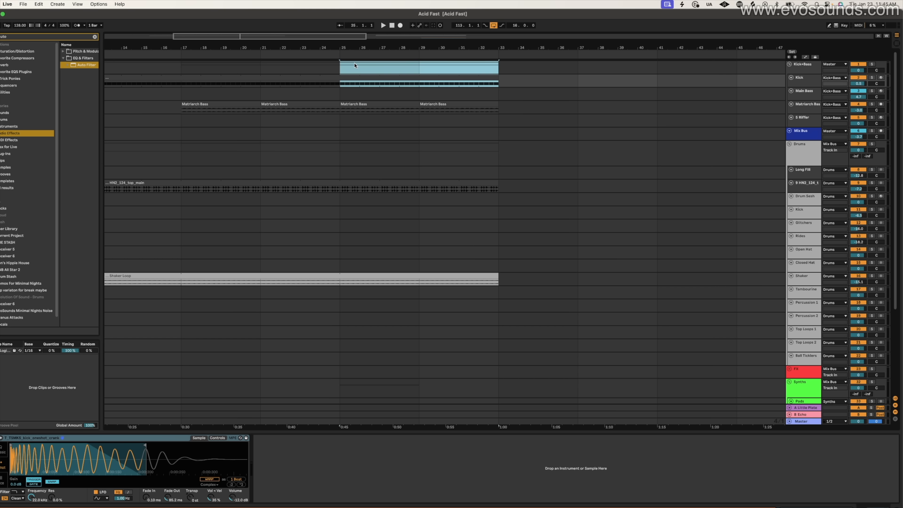
click(272, 73)
drag(356, 46, 329, 39)
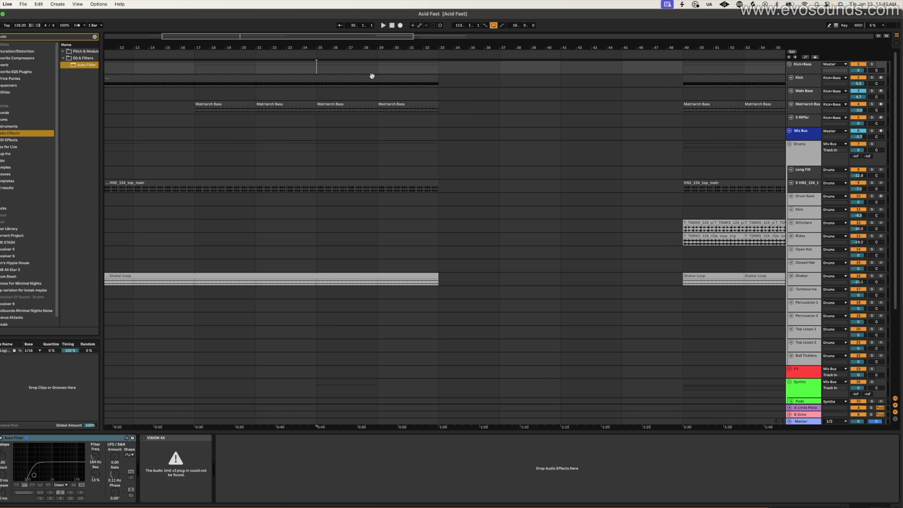
key(a)
drag(440, 91, 438, 72)
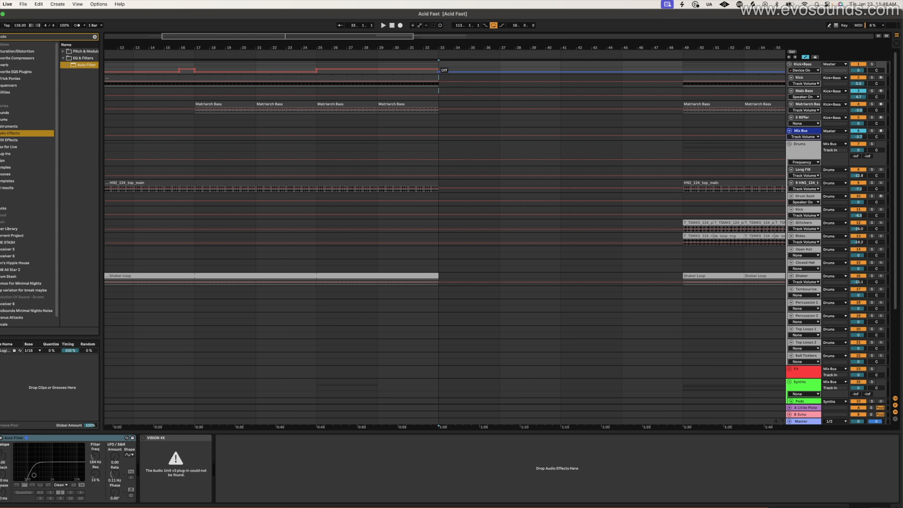
- Play the arrangement from bar 21 to hear the lead-up to bar 25
click(255, 64)
key(space)
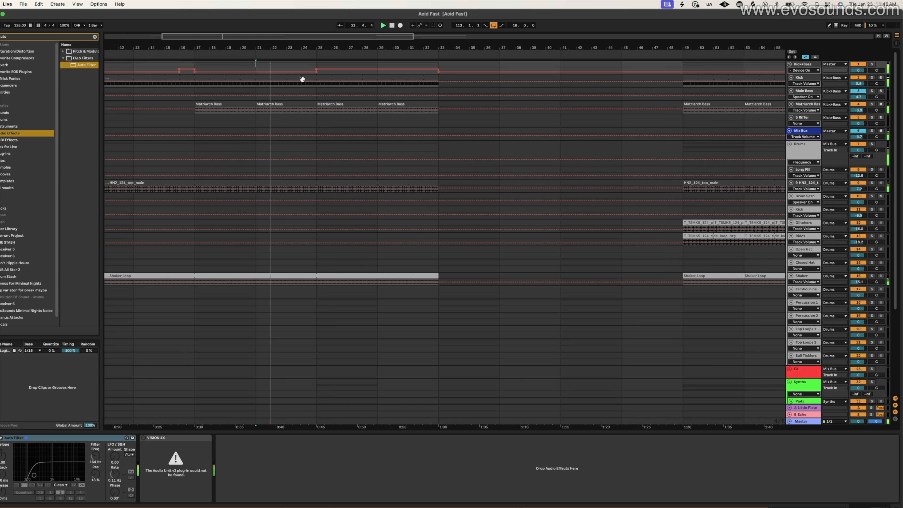
scroll(309, 103, down, 5)
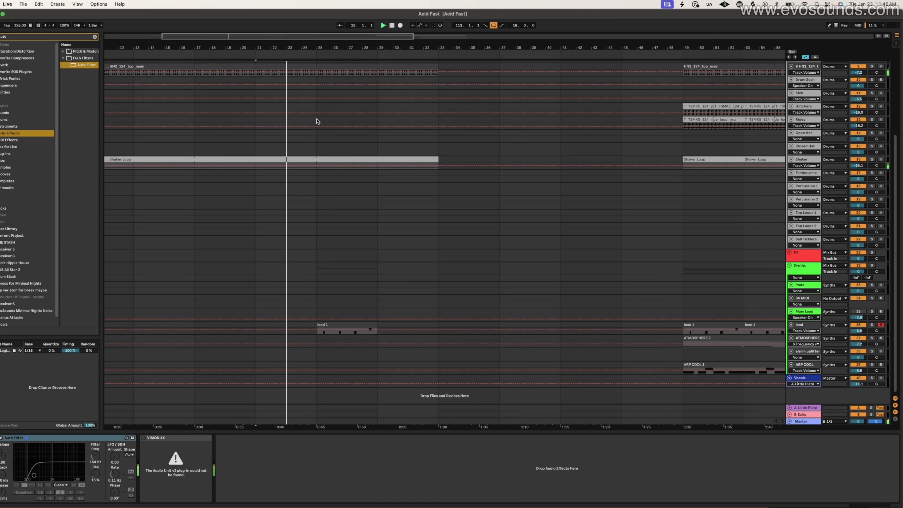
- Unfold the FX group, hide the automation lanes, and copy the uplifter clip from bar 57 to bar 25 on the Crash 1 track
double_click(311, 37)
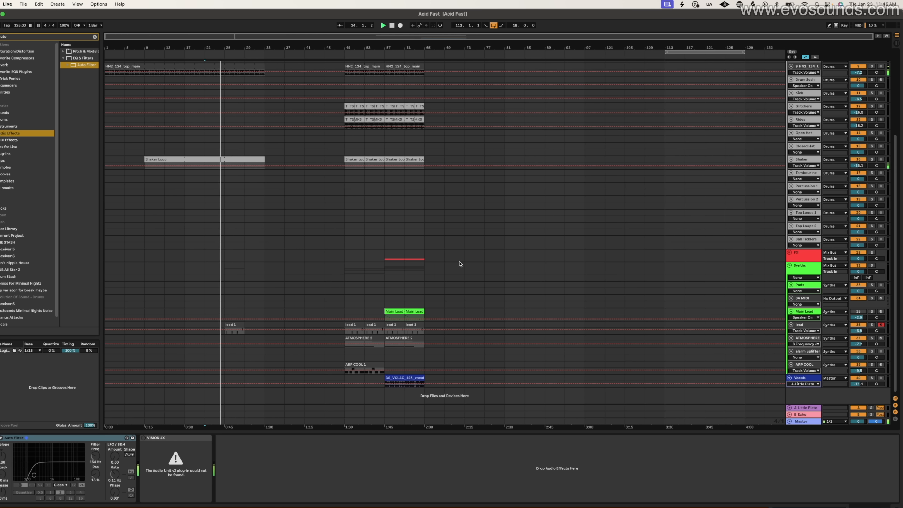
click(789, 252)
scroll(619, 298, down, 8)
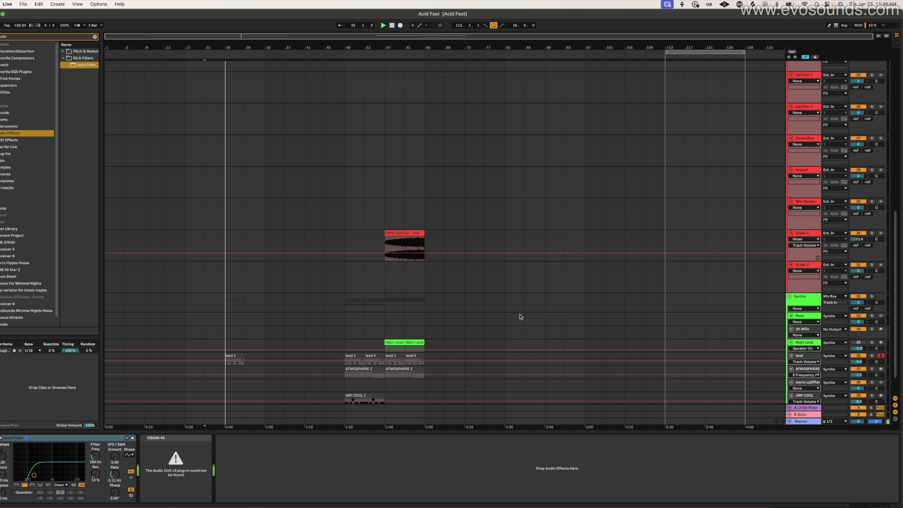
key(m)
key(a)
click(401, 227)
click(398, 233)
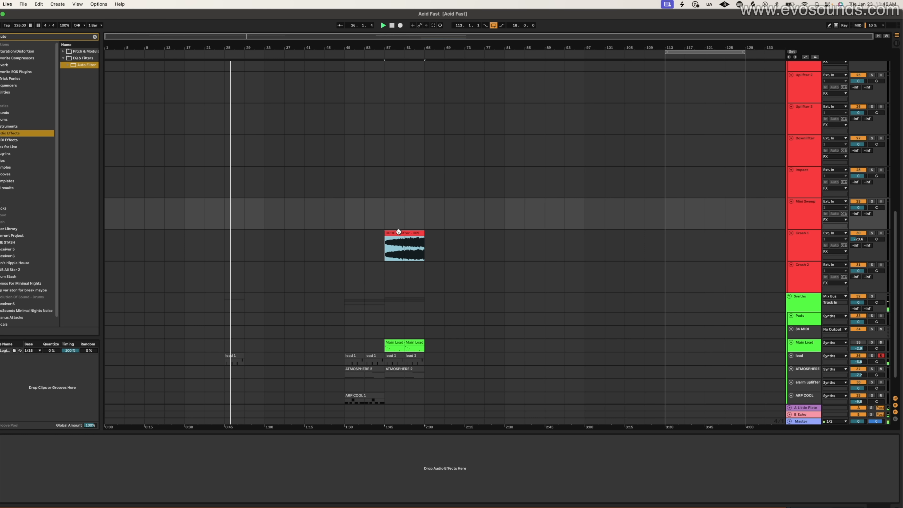
click(224, 244)
key(super+v)
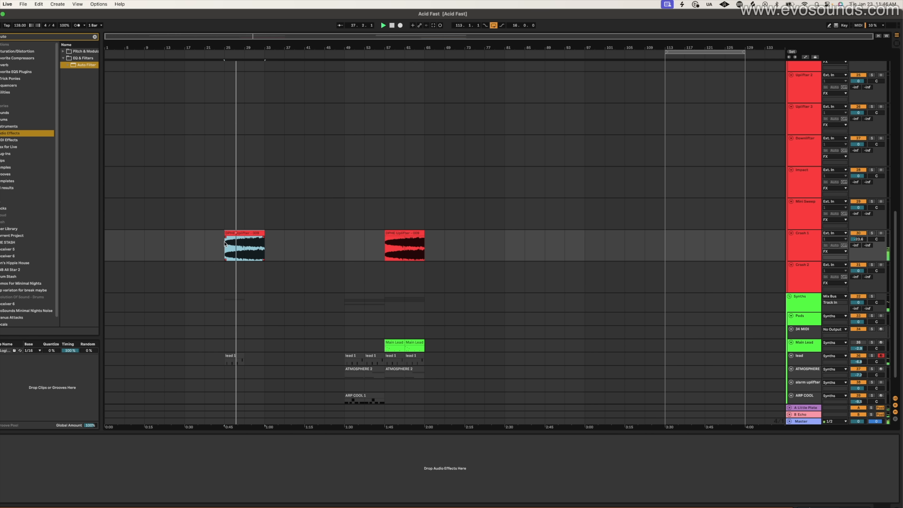
- Trim the intro uplifter clip so it ends at bar 32
drag(191, 52, 288, 204)
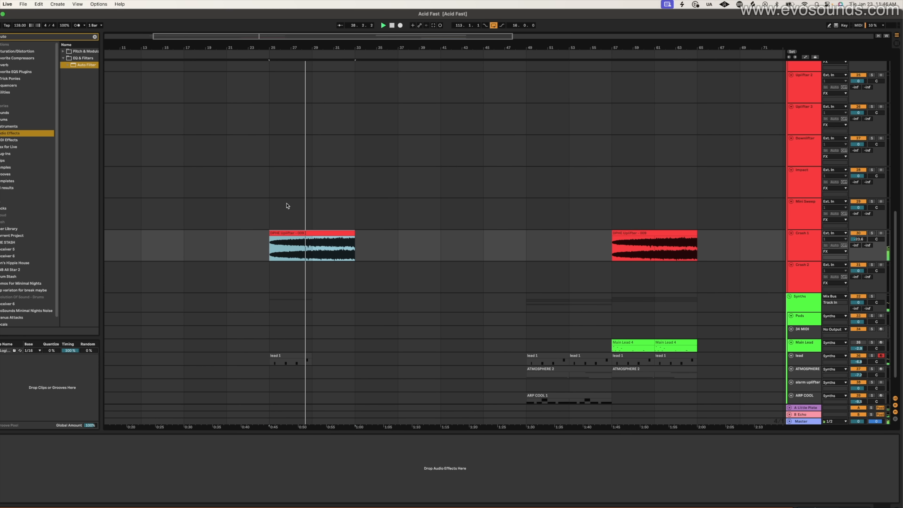
right_click(386, 242)
click(436, 320)
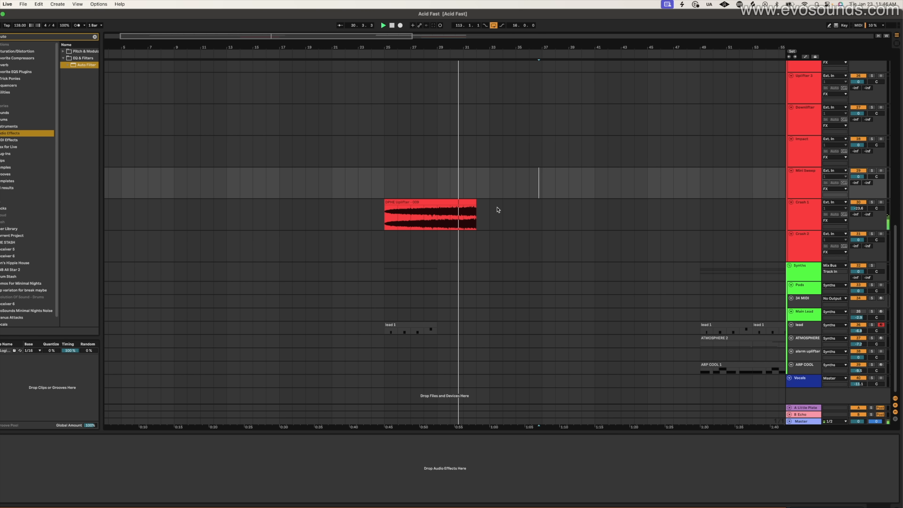
- Duplicate the intro lead 1 clip to bar 29 on the lead track
scroll(475, 208, up, 10)
scroll(474, 207, down, 10)
click(462, 329)
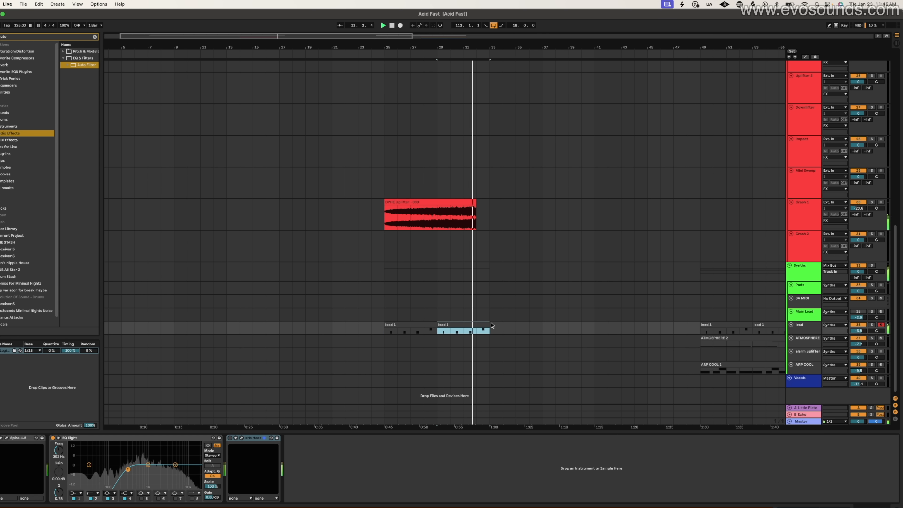
- Shorten the intro Shaker Loop, HN2_124_top_main, Matriarch Bass and Kick clips to end at bar 32
scroll(491, 325, up, 10)
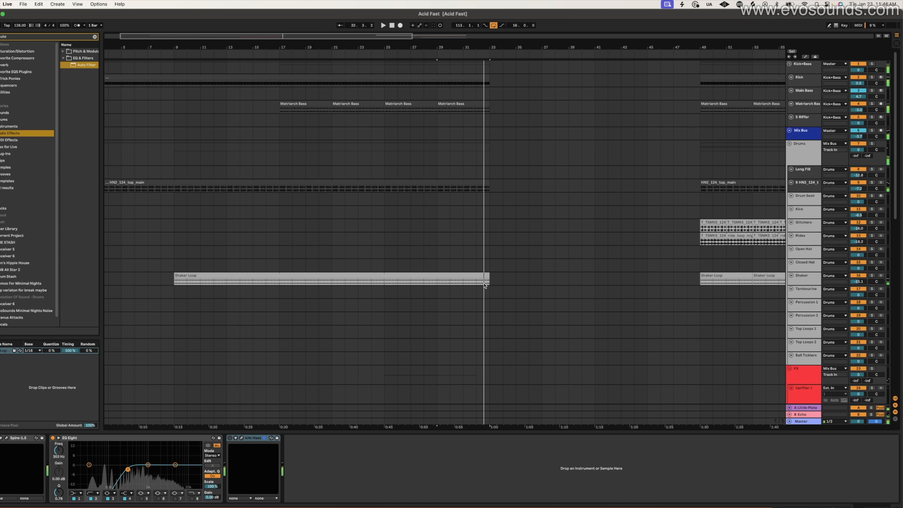
drag(485, 275, 476, 275)
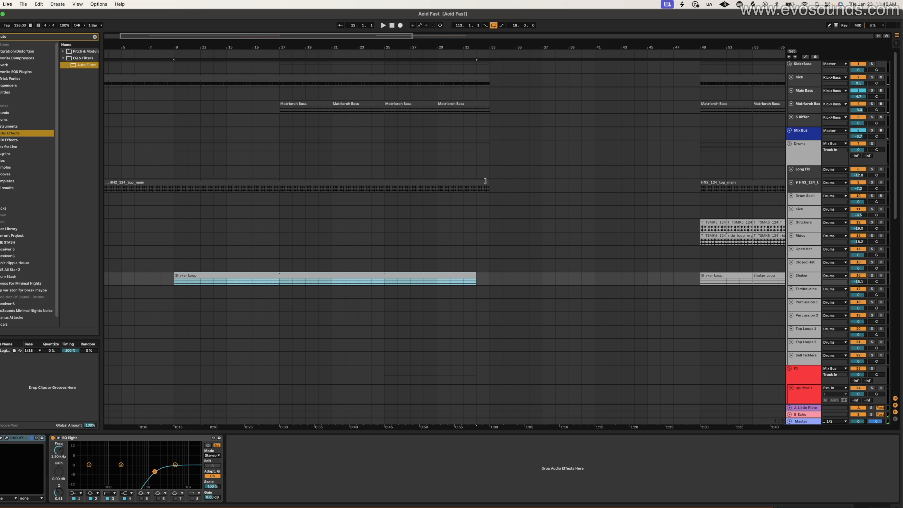
drag(484, 181, 478, 185)
mouse_move(486, 103)
mouse_down()
mouse_move(476, 103)
mouse_move(476, 81)
mouse_up()
- Play from bar 32 to hear the one-bar gap before bar 33
click(464, 93)
key(space)
scroll(482, 116, down, 10)
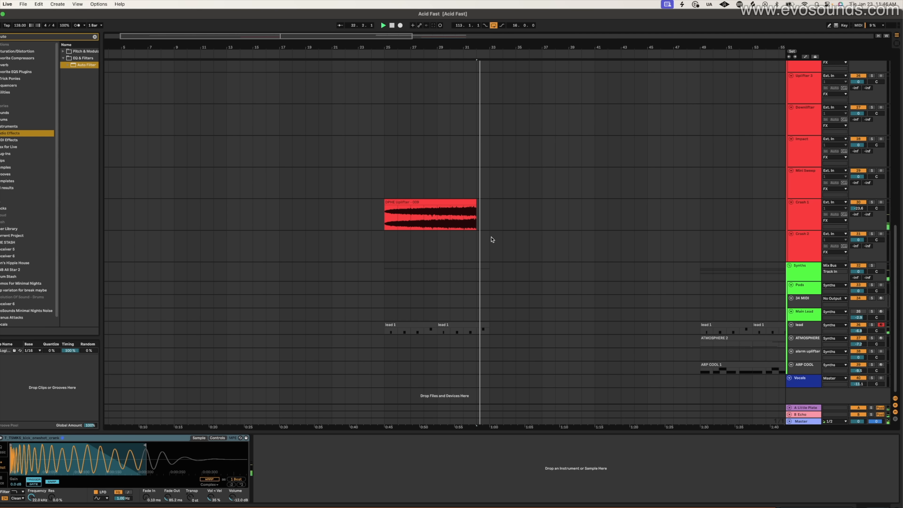
scroll(493, 243, up, 10)
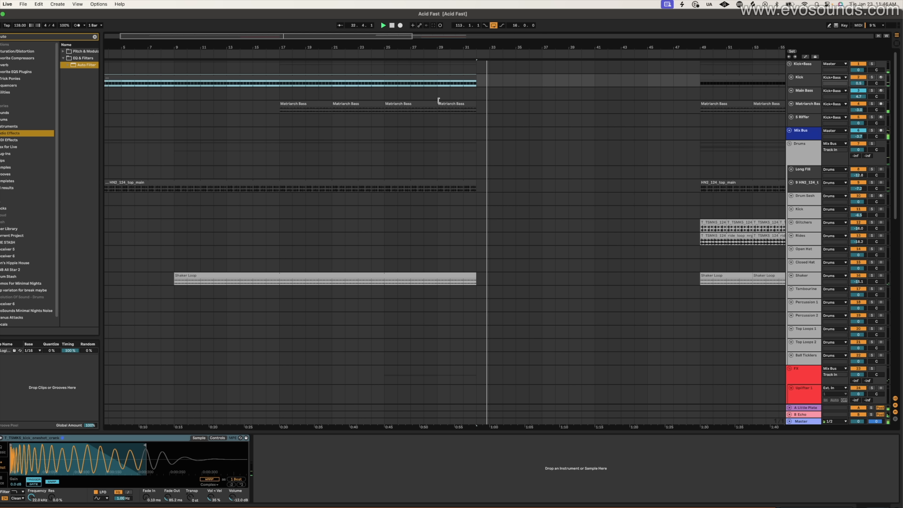
right_click(487, 77)
click(506, 139)
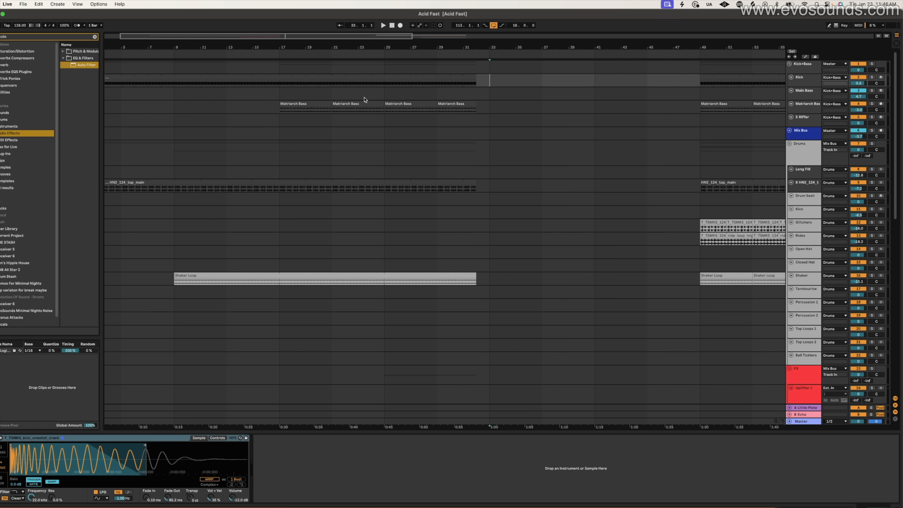
drag(178, 38, 76, 85)
drag(178, 94, 395, 232)
drag(395, 63, 32, 422)
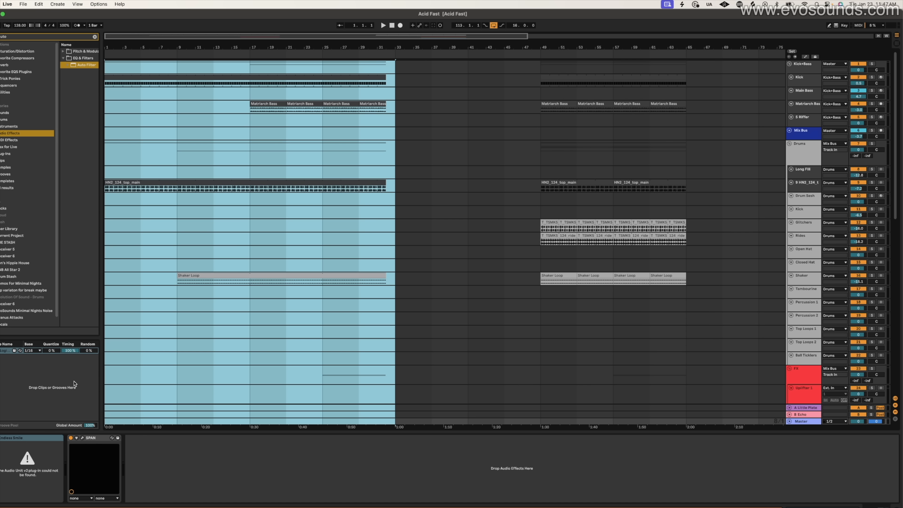
- Extend the loop's first Kick and Matriarch Bass clips back from bar 49 to bar 33 and play that section
drag(391, 75, 520, 415)
scroll(478, 228, up, 5)
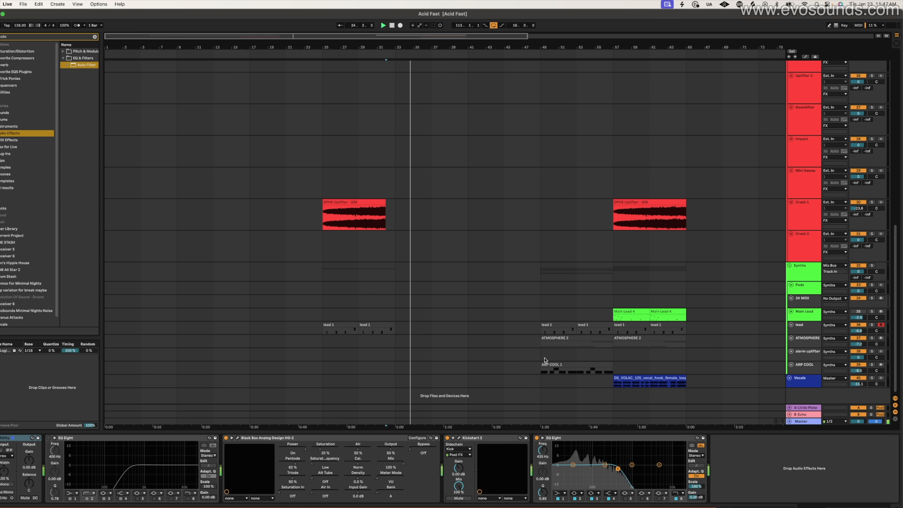
click(556, 364)
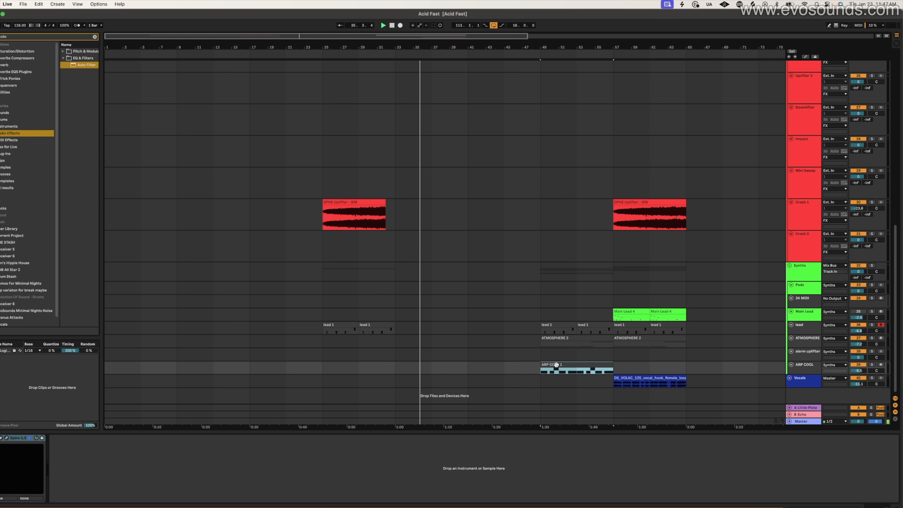
scroll(482, 257, up, 3)
scroll(482, 257, up, 10)
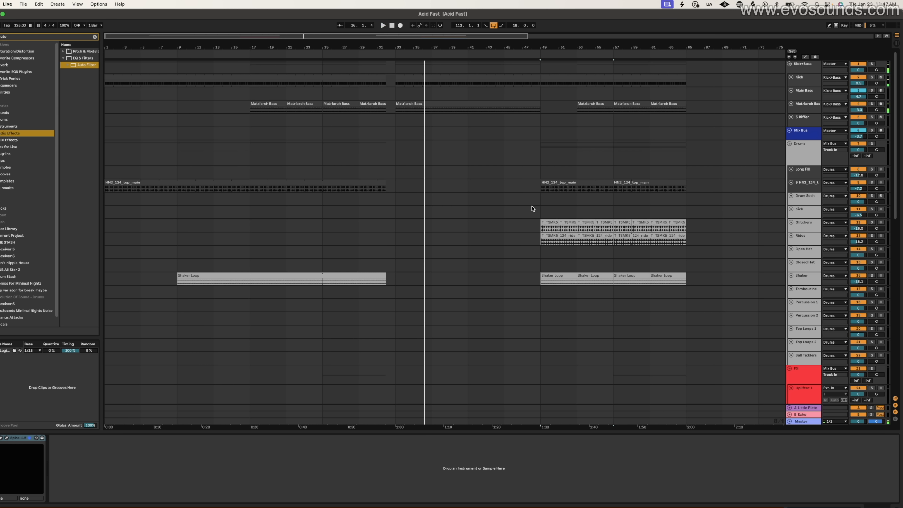
- Enlarge the lead track and trim the second intro lead 1 clip to end at bar 32
scroll(430, 258, down, 1)
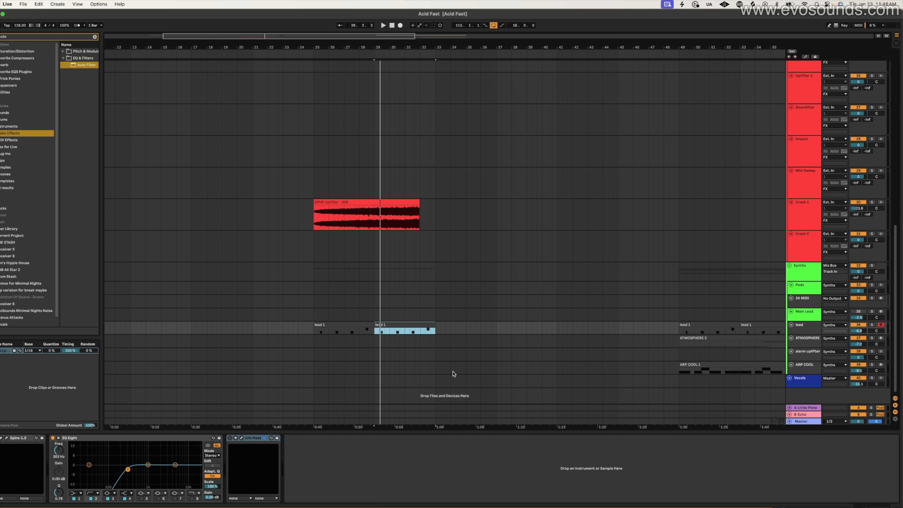
click(444, 314)
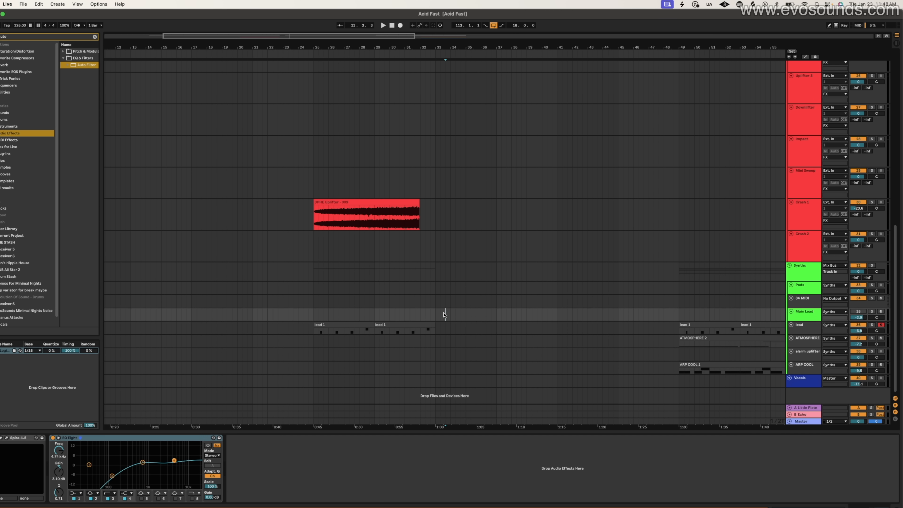
drag(803, 333, 802, 357)
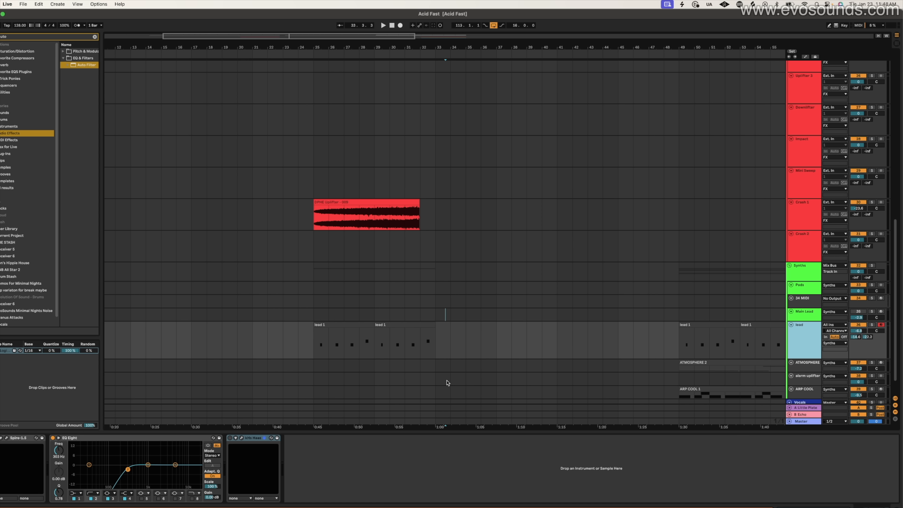
click(430, 324)
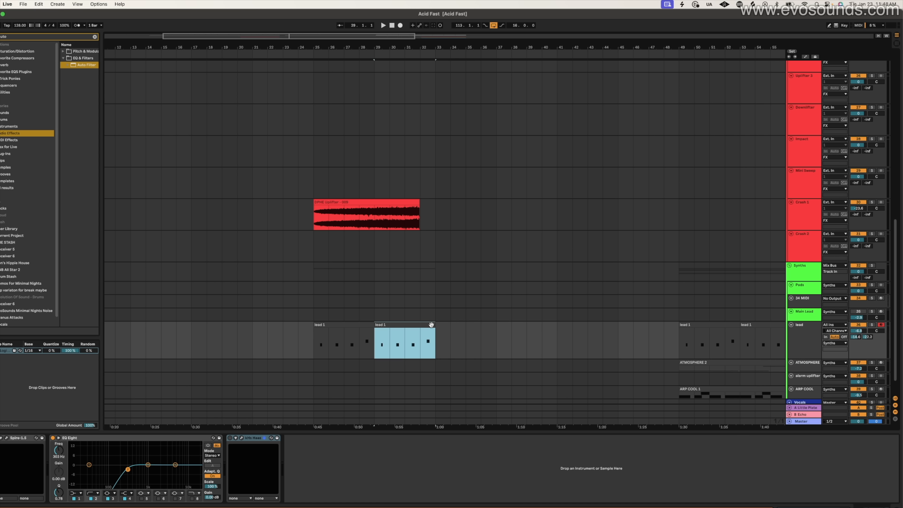
scroll(422, 336, down, 2)
drag(363, 39, 370, 22)
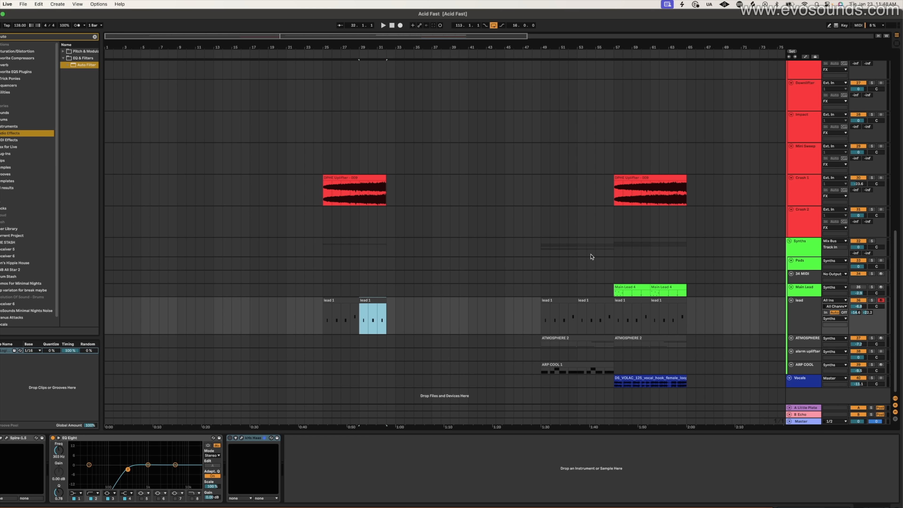
- Copy the last bar of the vocal hook clip to bar 32 on the Vocals track
click(685, 385)
click(677, 379)
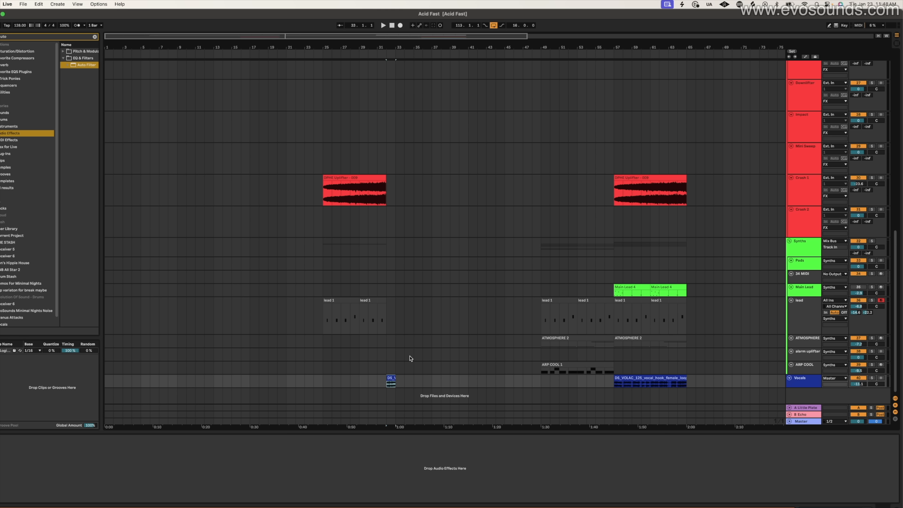
- Play the transition from bar 31 and lower the Vocals track volume to -13.2 dB
click(377, 320)
key(space)
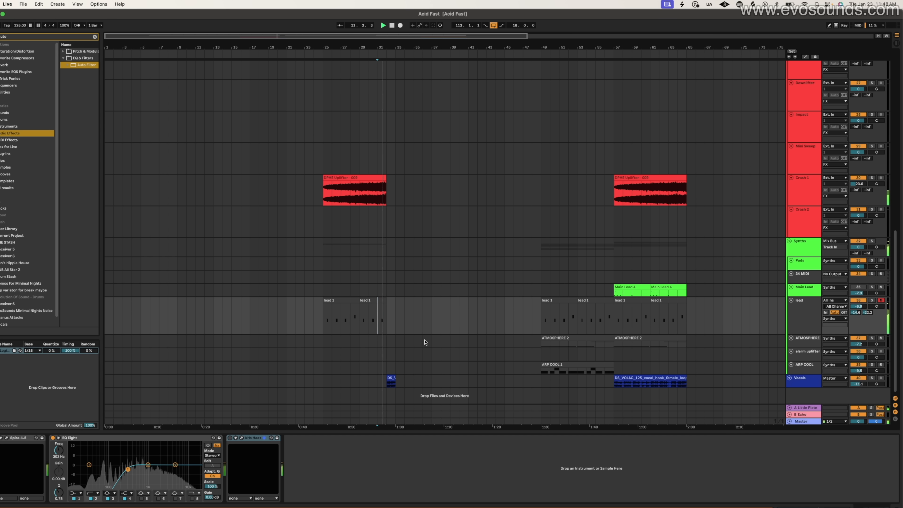
click(392, 381)
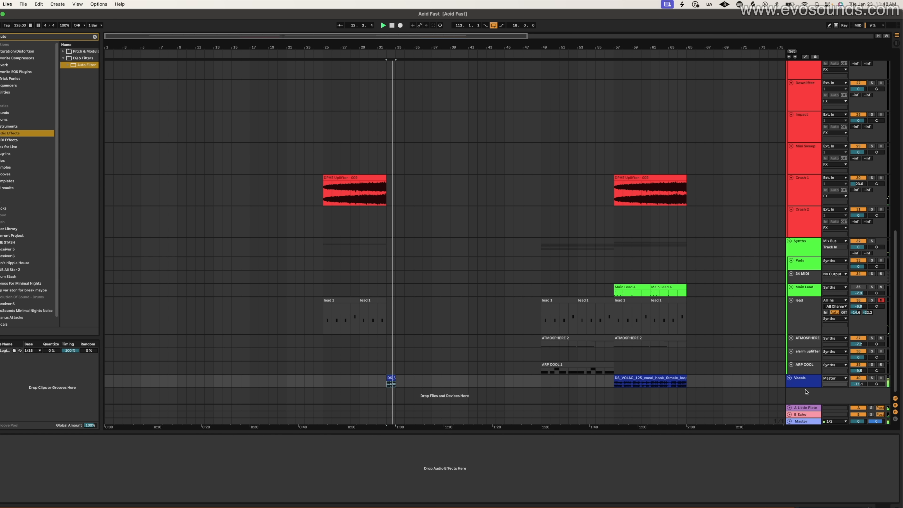
drag(856, 384, 857, 386)
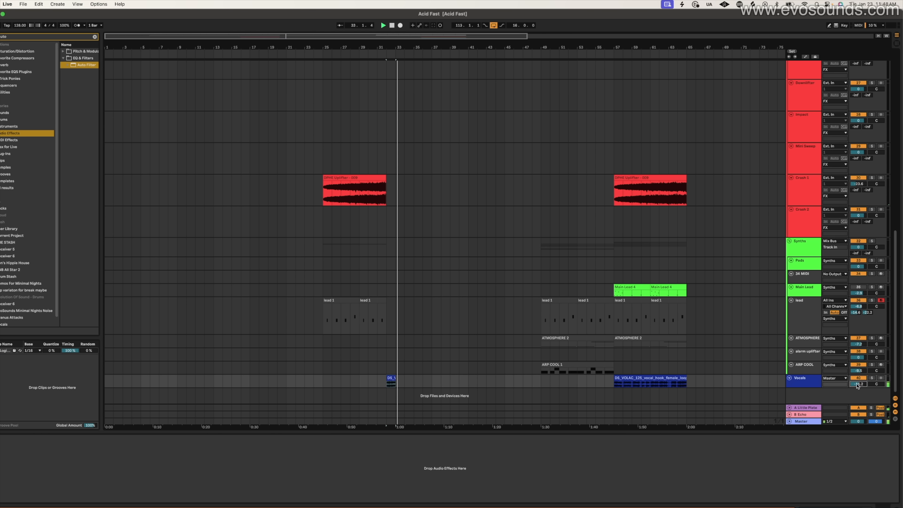
- Copy the full vocal hook clip from bar 57 to bar 25 on the Vocals track
click(619, 378)
key(space)
click(323, 383)
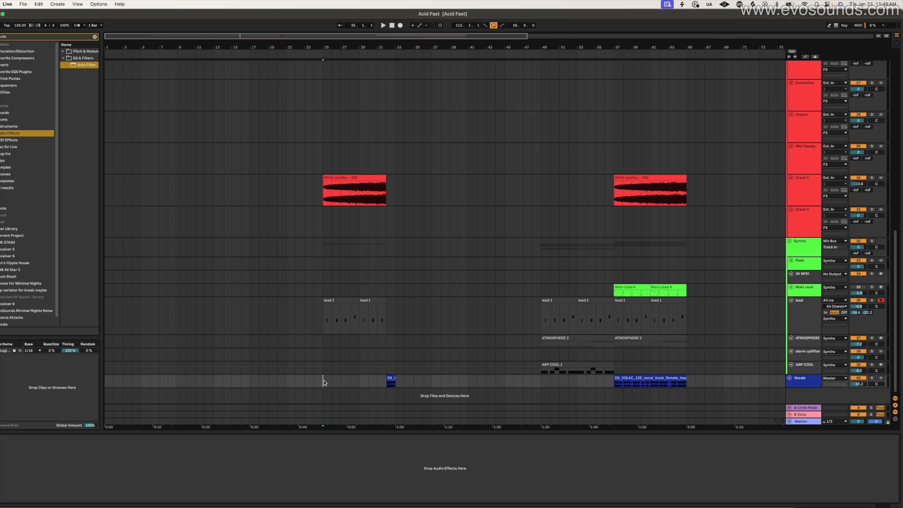
- Play the section from bar 24 and lower the Vocals track volume to -17.2 dB
click(305, 367)
key(space)
drag(866, 380, 866, 384)
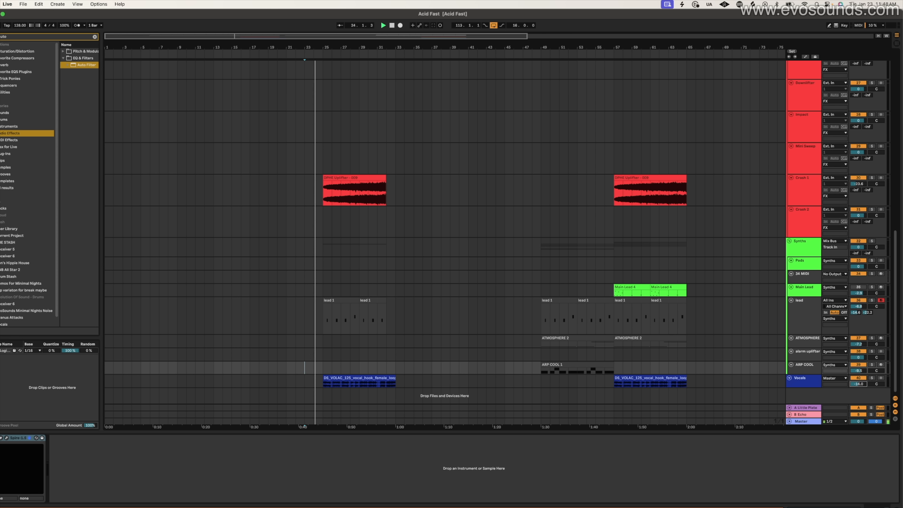
- Shorten the intro HN2_124_top_main drum loop clip to end at bar 25
scroll(429, 301, up, 15)
click(332, 182)
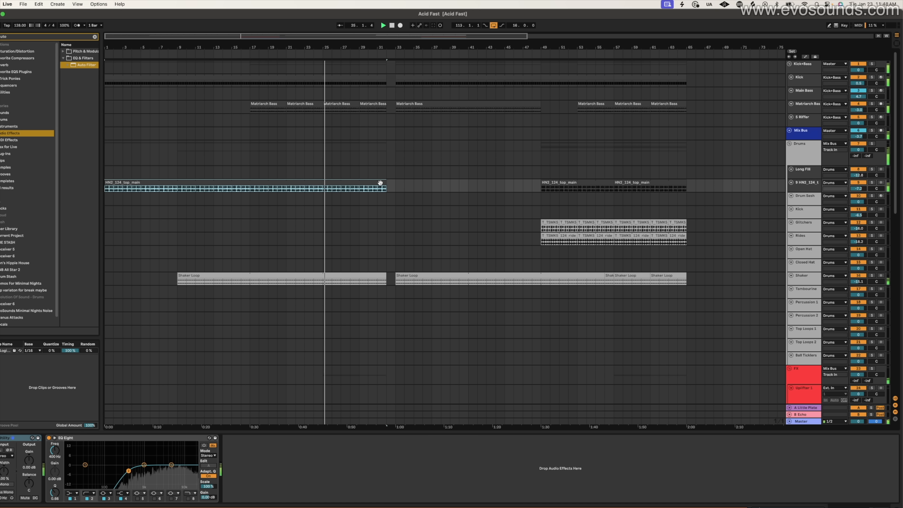
drag(383, 180, 322, 180)
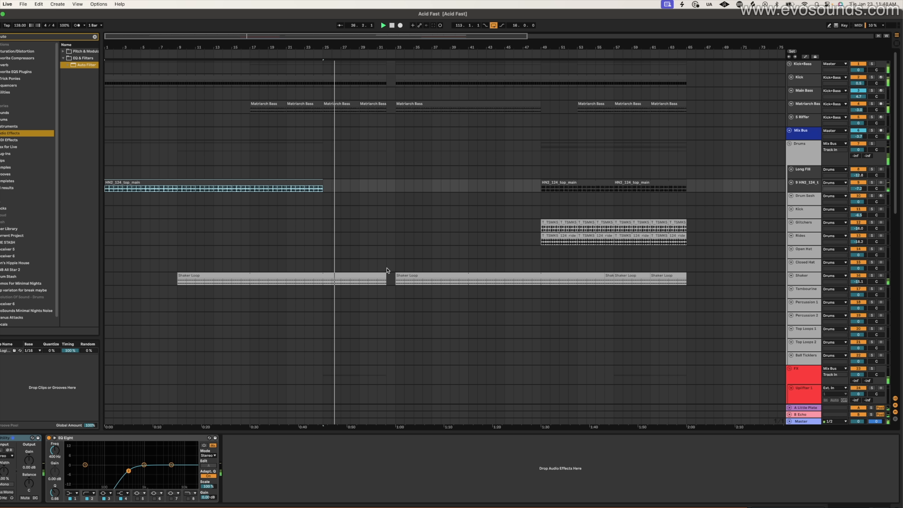
click(381, 276)
- Delete the two intro lead 1 clips at bars 25 and 29 on the lead track
scroll(343, 308, down, 15)
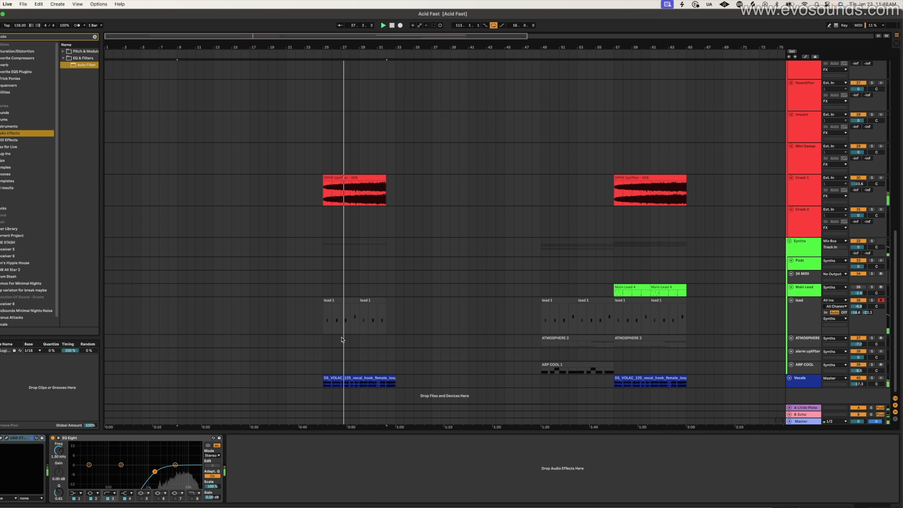
click(344, 301)
key(Delete)
click(368, 301)
key(Delete)
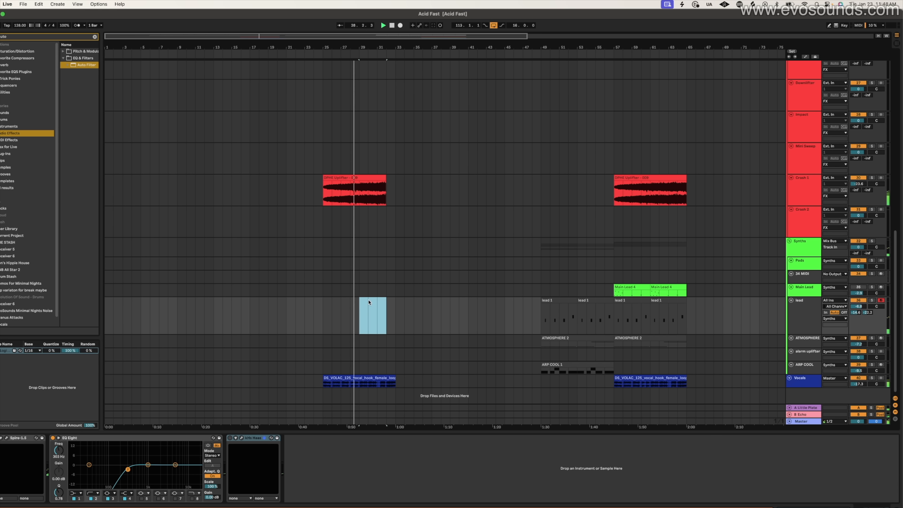
- Play the intro into the break and audition the vocal hook clip's phrases between bars 25 and 33
scroll(363, 342, up, 5)
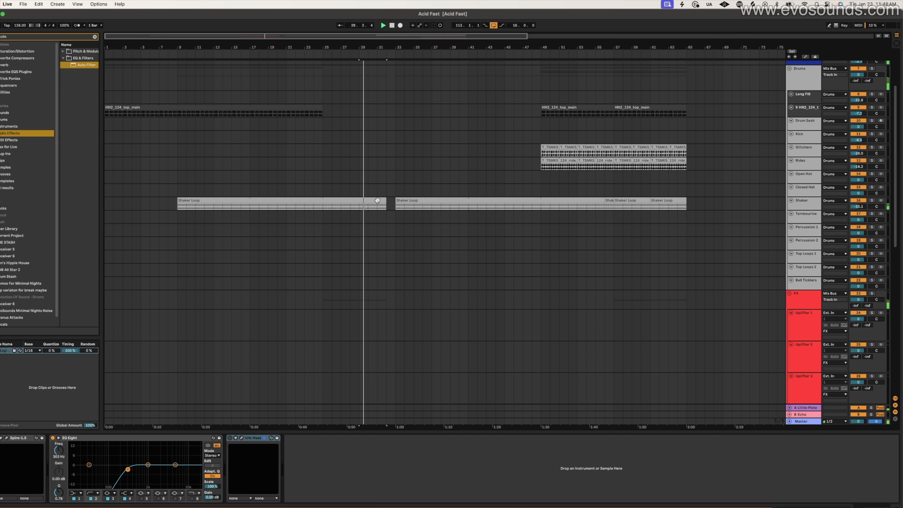
scroll(393, 227, down, 5)
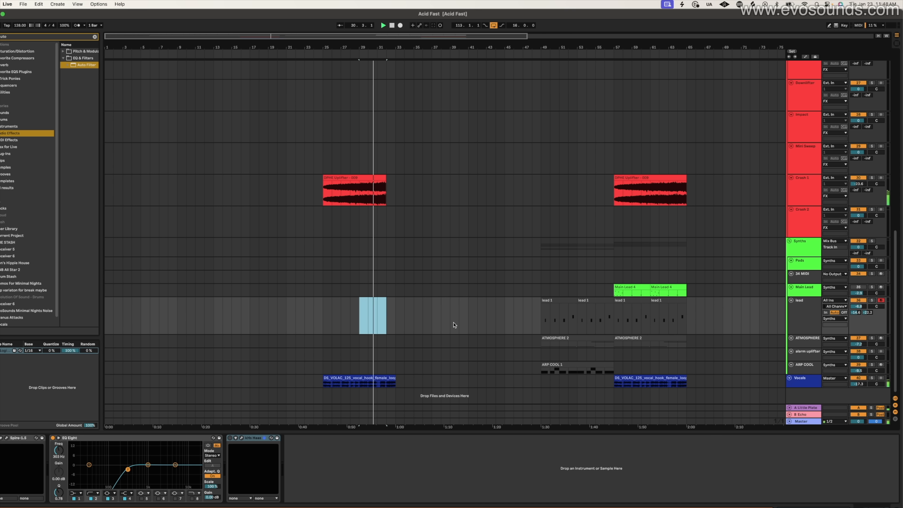
scroll(453, 324, up, 10)
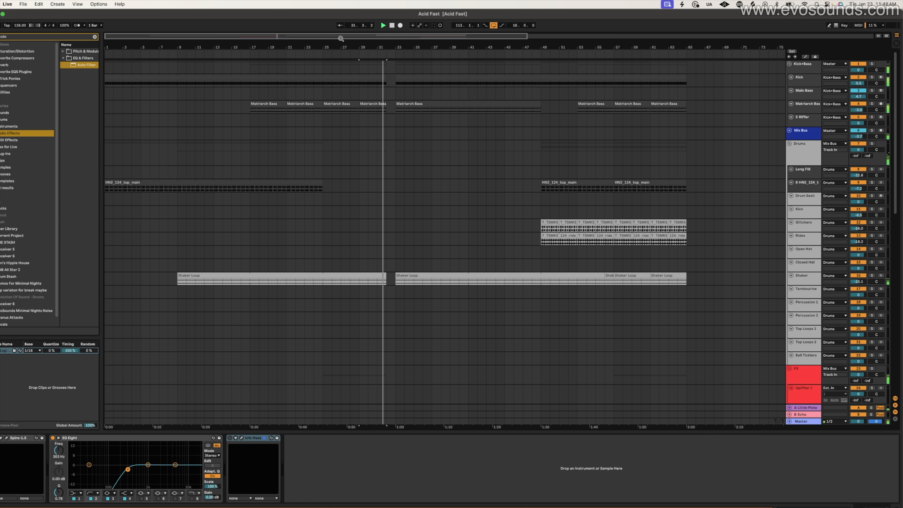
scroll(334, 88, down, 10)
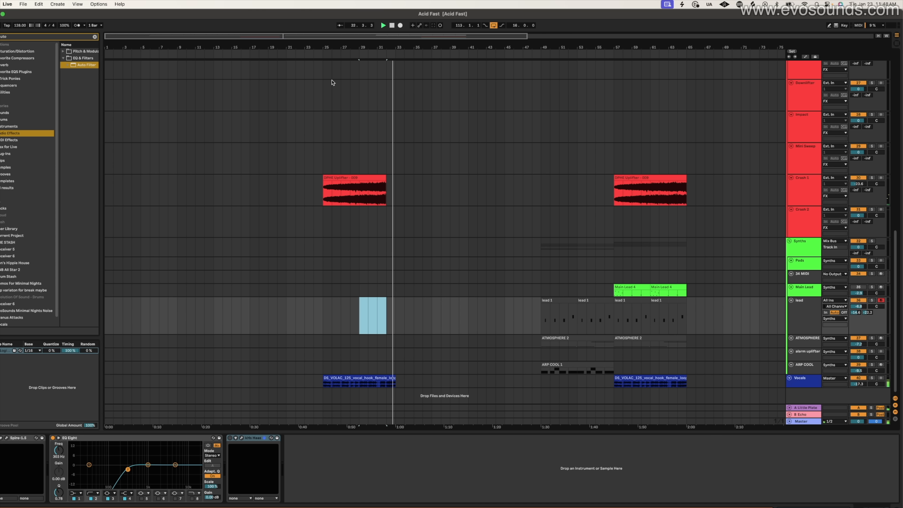
drag(309, 37, 279, 104)
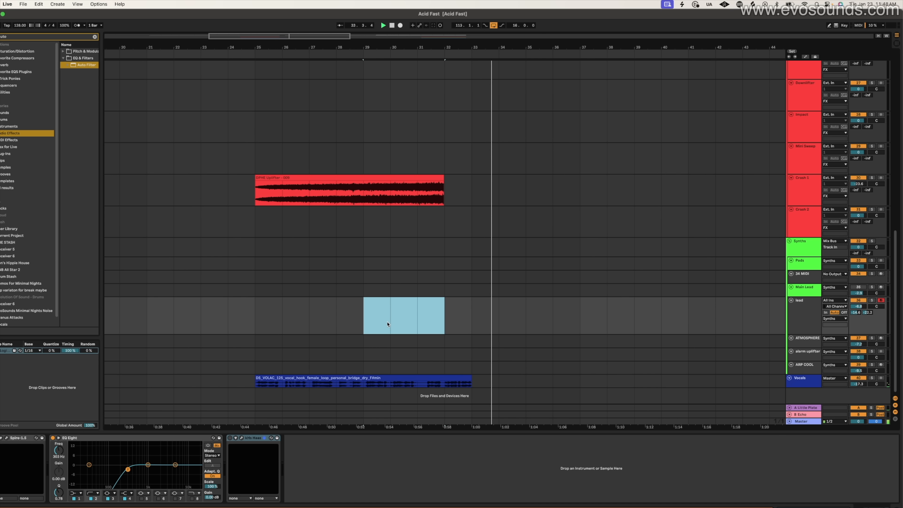
click(390, 386)
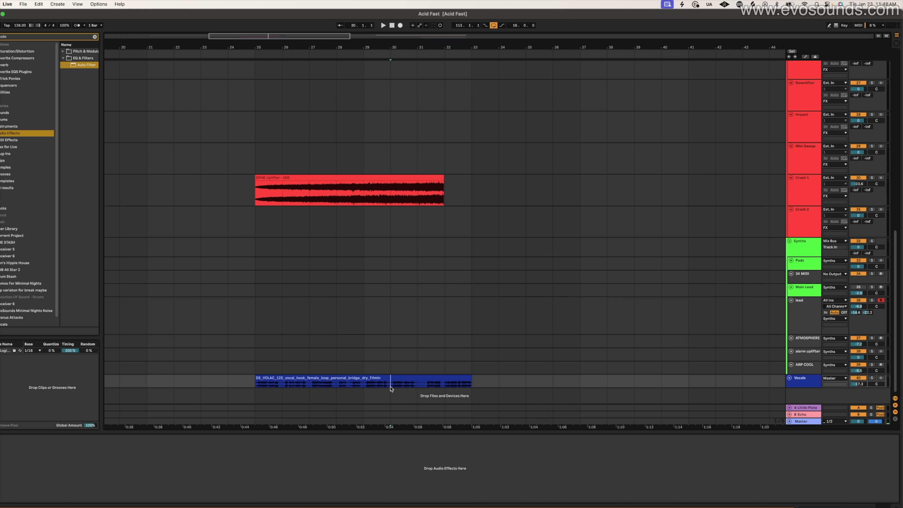
right_click(502, 383)
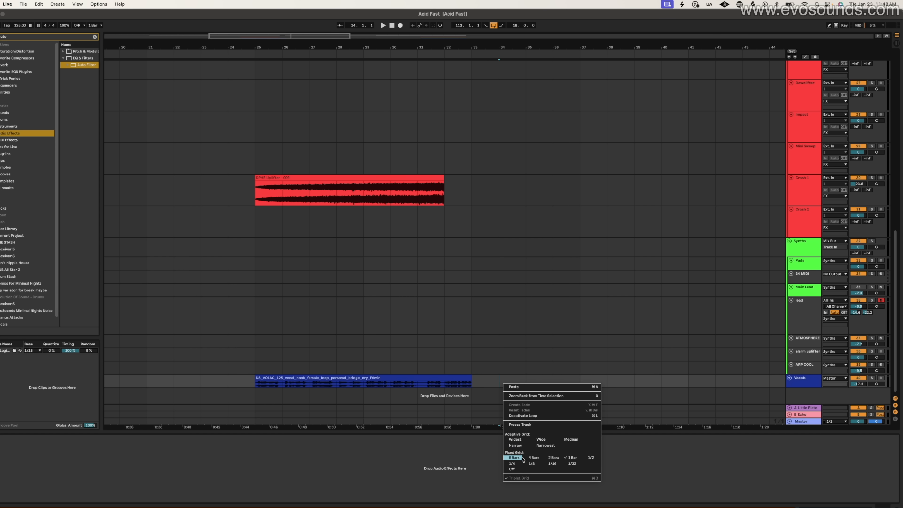
click(579, 458)
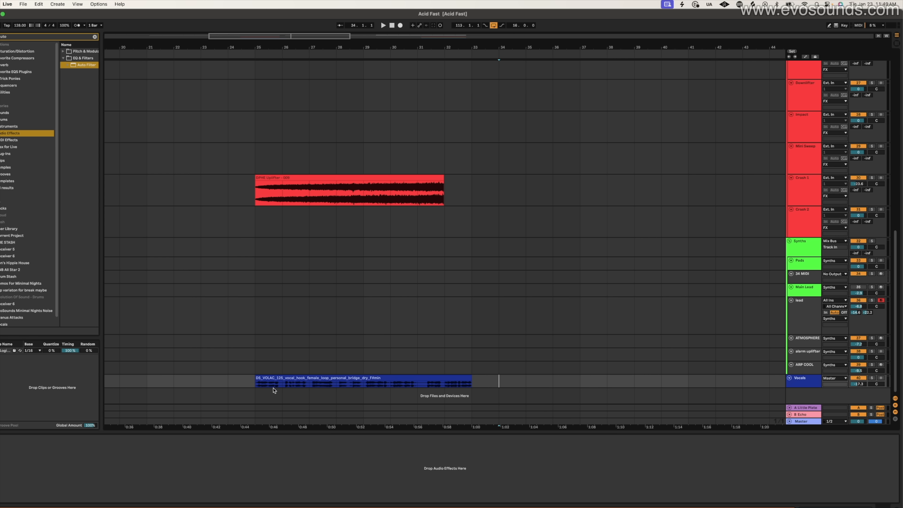
click(268, 378)
drag(279, 387, 309, 384)
click(310, 384)
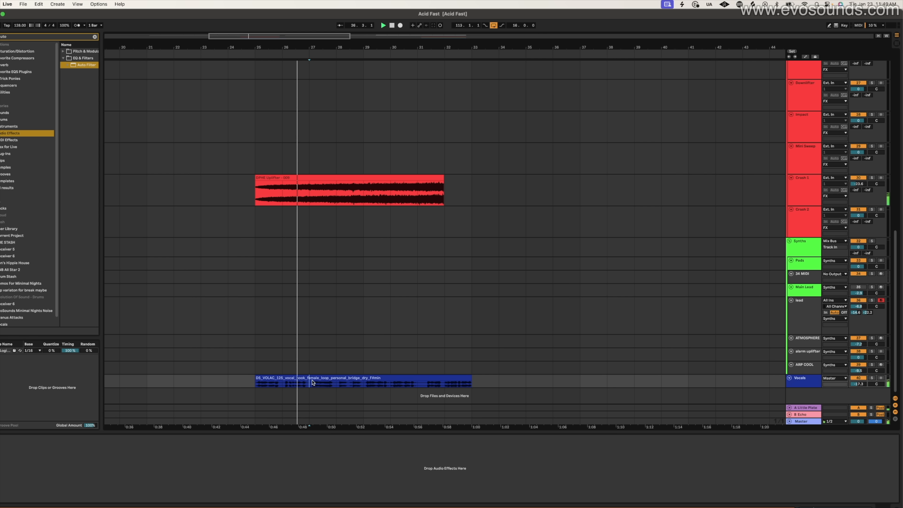
- Copy the one-bar vocal phrase at bar 28 over bar 31 on the Vocals track
drag(335, 377, 354, 377)
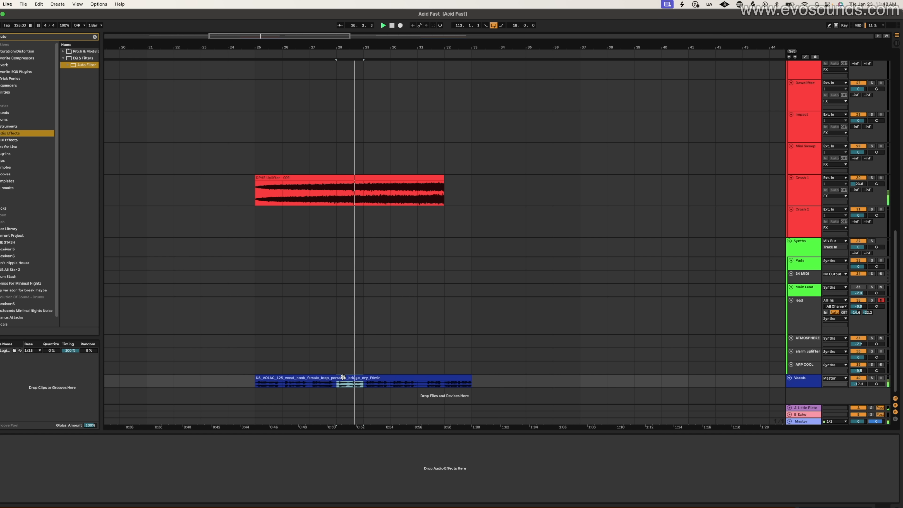
click(419, 383)
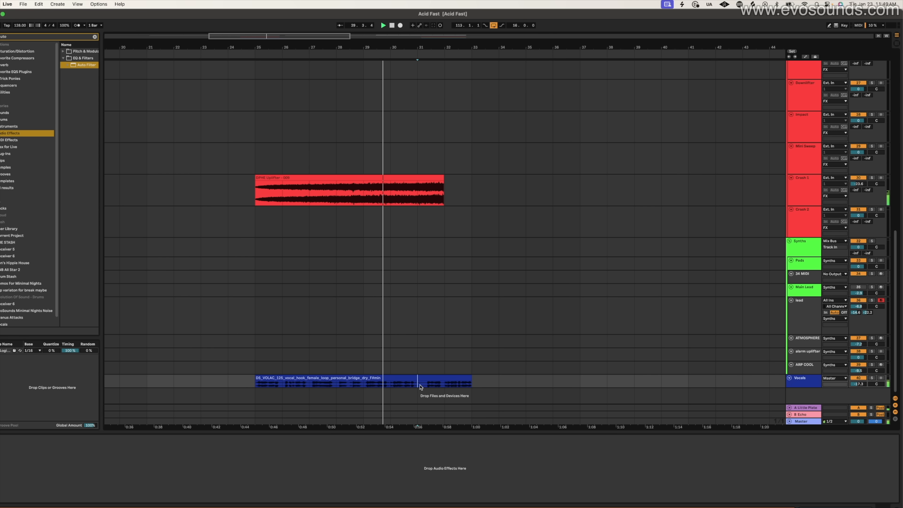
key(super+v)
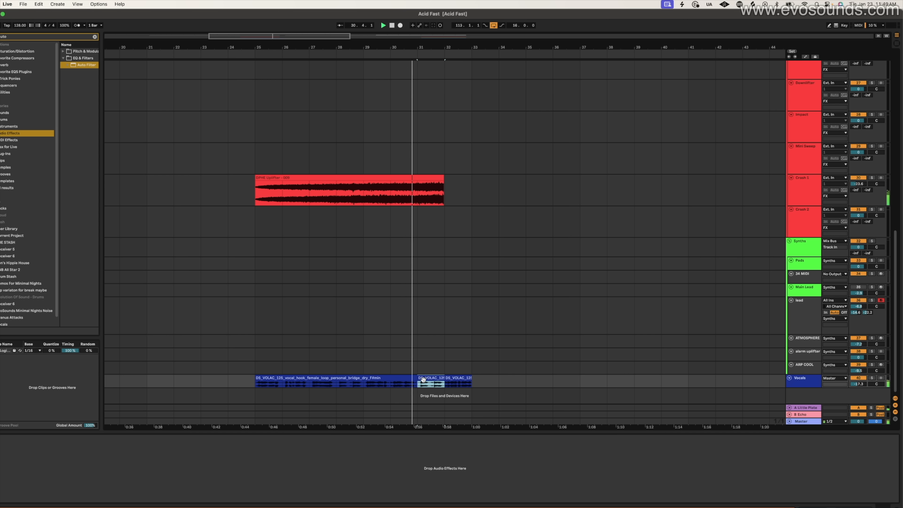
click(308, 384)
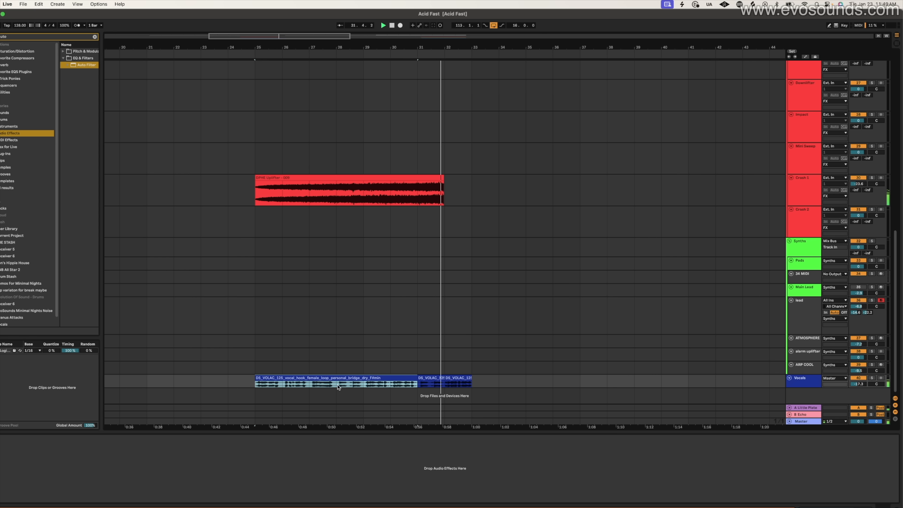
click(453, 378)
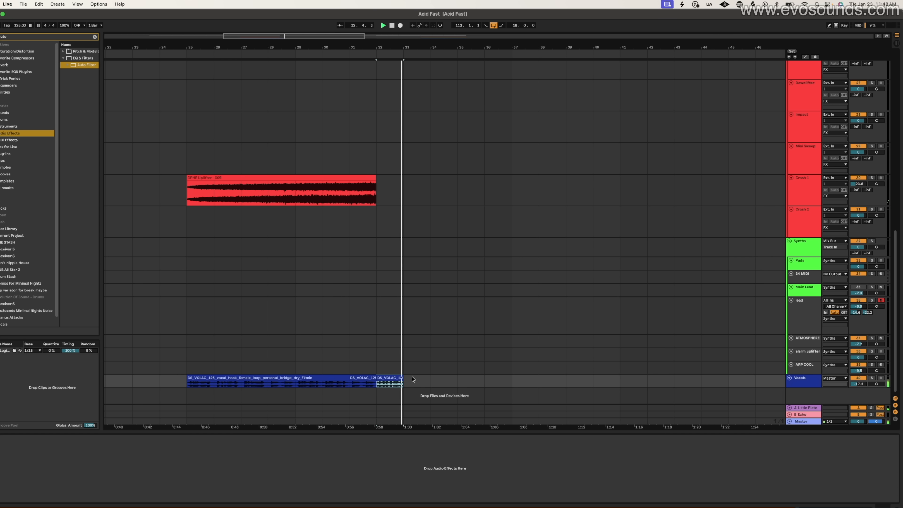
- Delete the long Shaker Loop clip starting at bar 33 and play the transition from bar 31
scroll(460, 353, up, 10)
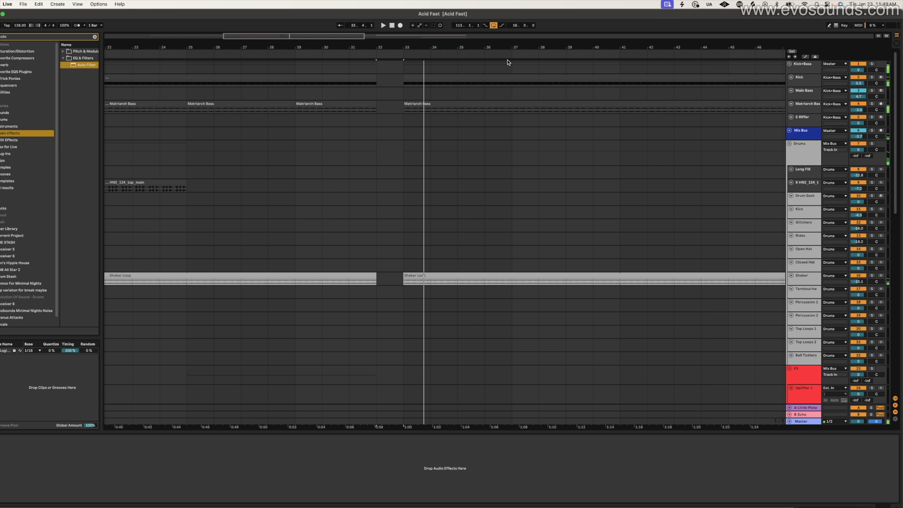
drag(341, 35, 342, 21)
click(545, 273)
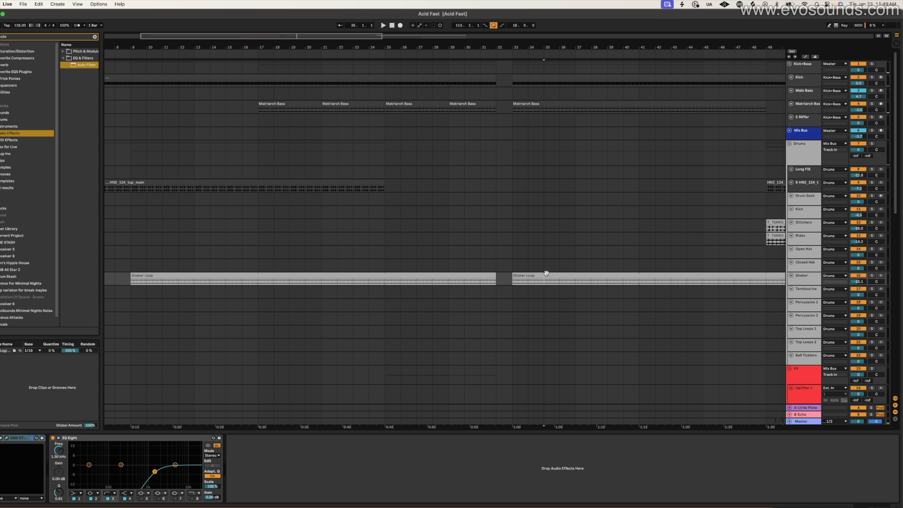
click(546, 275)
click(479, 238)
key(space)
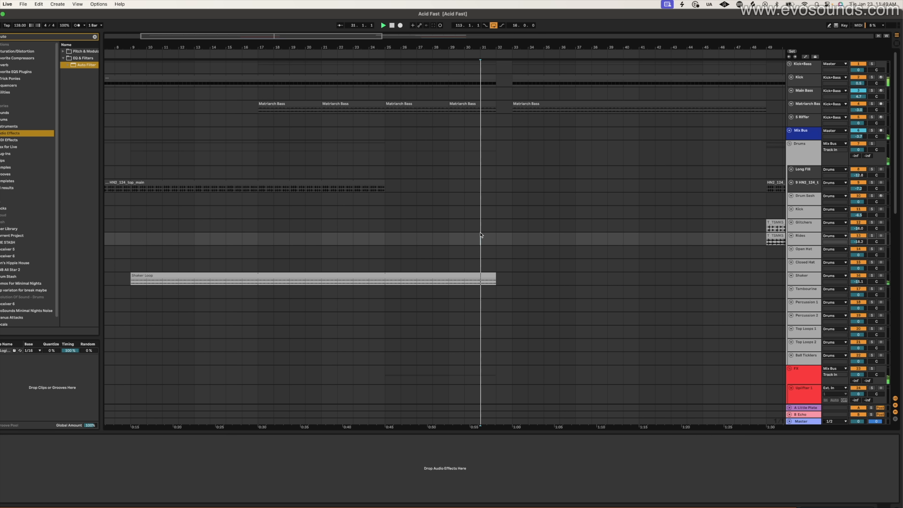
- Copy the intro HN2_124_top_main clip to bar 33 and replay the transition from bar 31
click(293, 186)
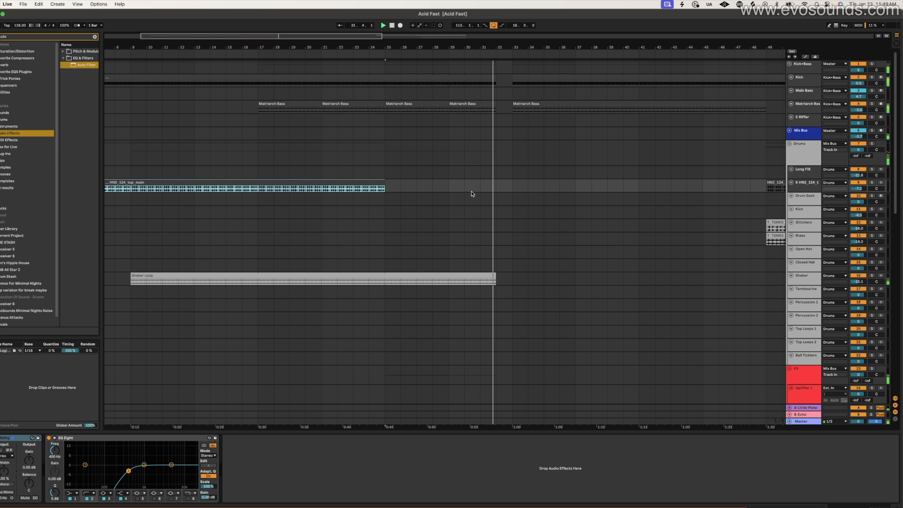
click(508, 187)
key(super+v)
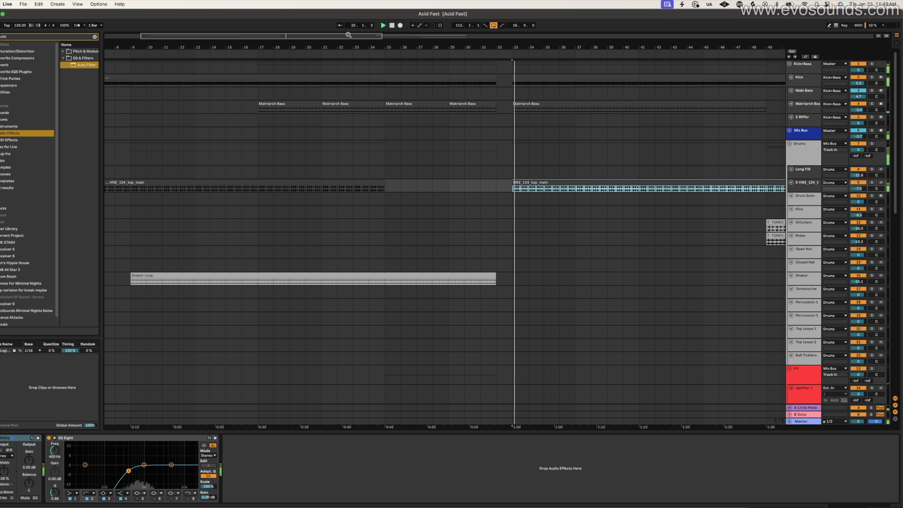
scroll(391, 128, right, 5)
click(353, 118)
scroll(352, 118, down, 10)
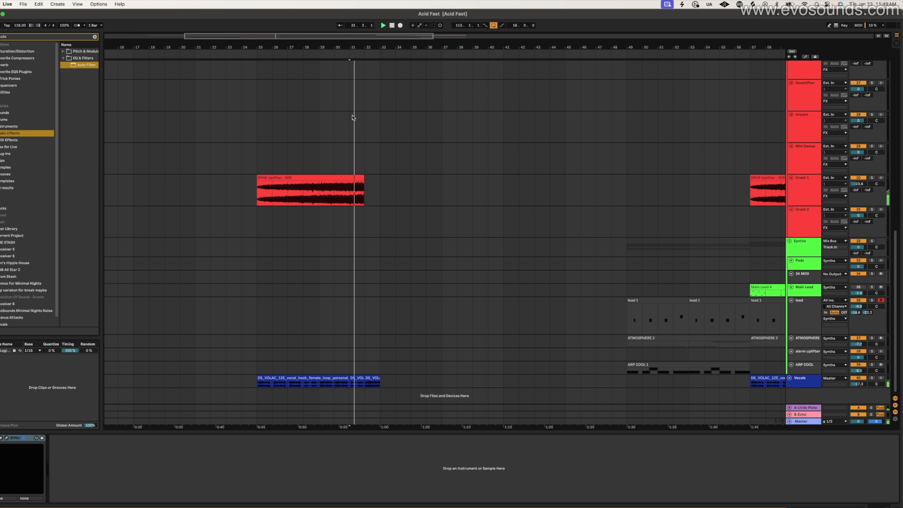
- Copy the four-bar lead 1 clip from bar 49 to bar 33 and duplicate it to bar 37
scroll(516, 210, right, 8)
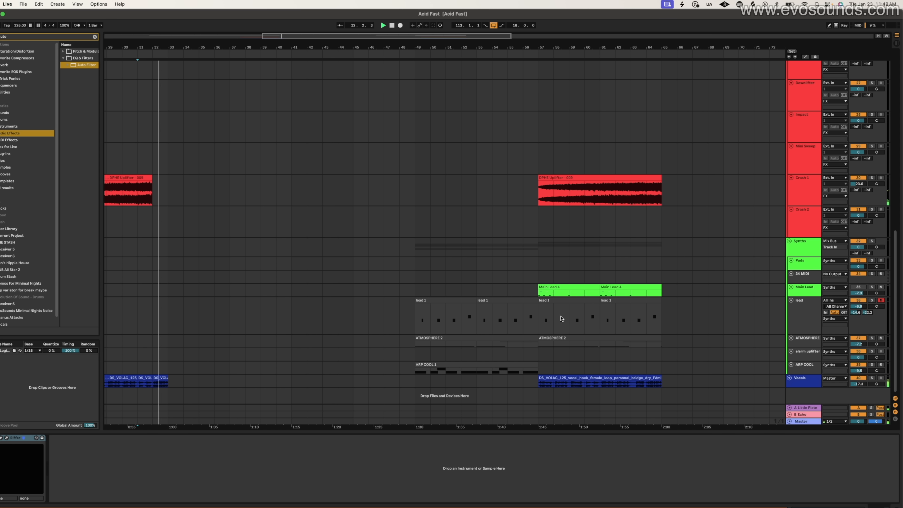
click(440, 303)
scroll(293, 323, left, 5)
click(316, 316)
key(super+v)
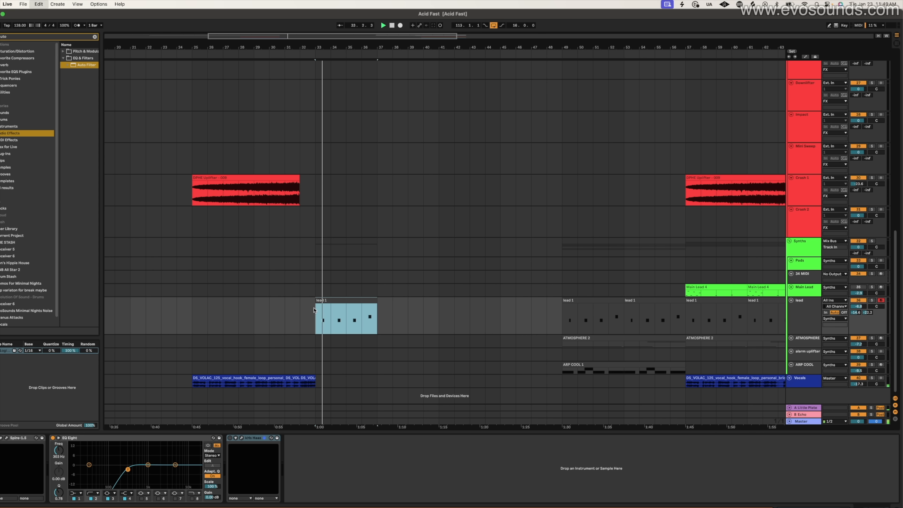
key(super+d)
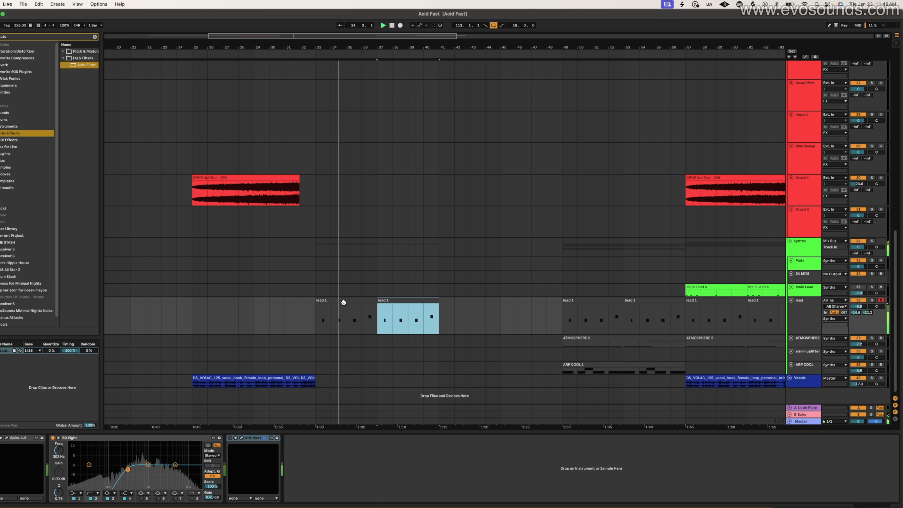
- Examine the arrangement between bars 33 and 49, including the Matriarch Bass clips, and play it from bar 29
right_click(361, 289)
click(375, 350)
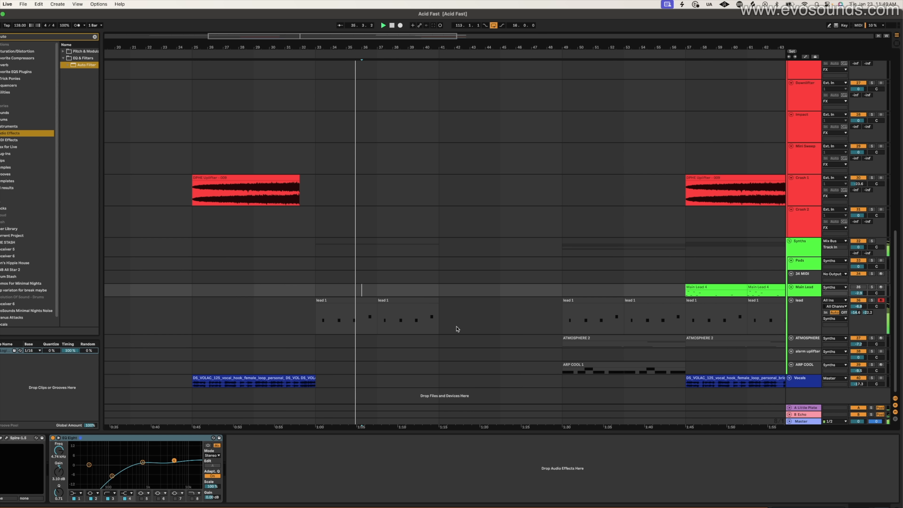
drag(374, 37, 376, 17)
scroll(399, 255, up, 20)
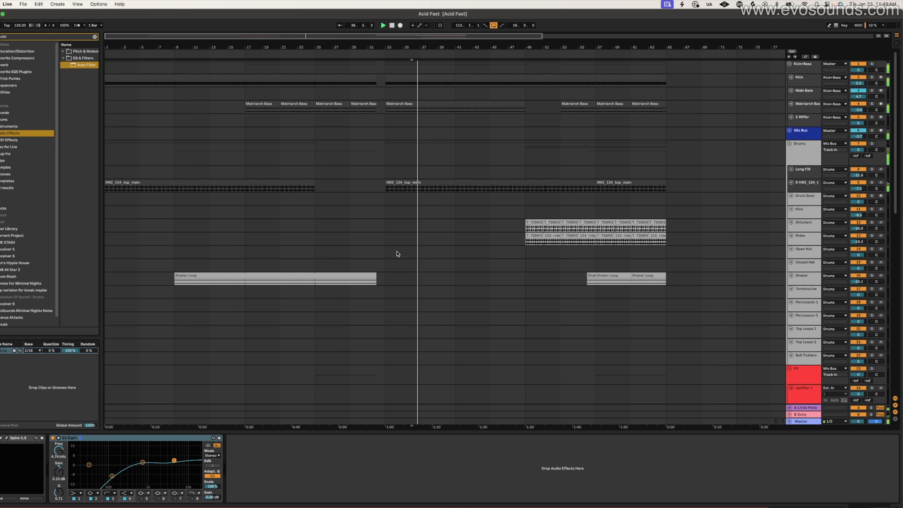
scroll(433, 174, down, 10)
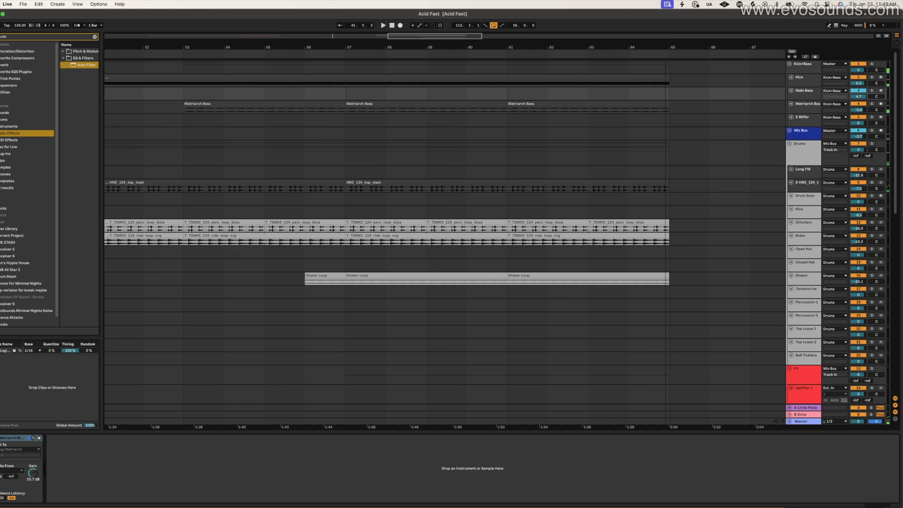
scroll(502, 129, left, 10)
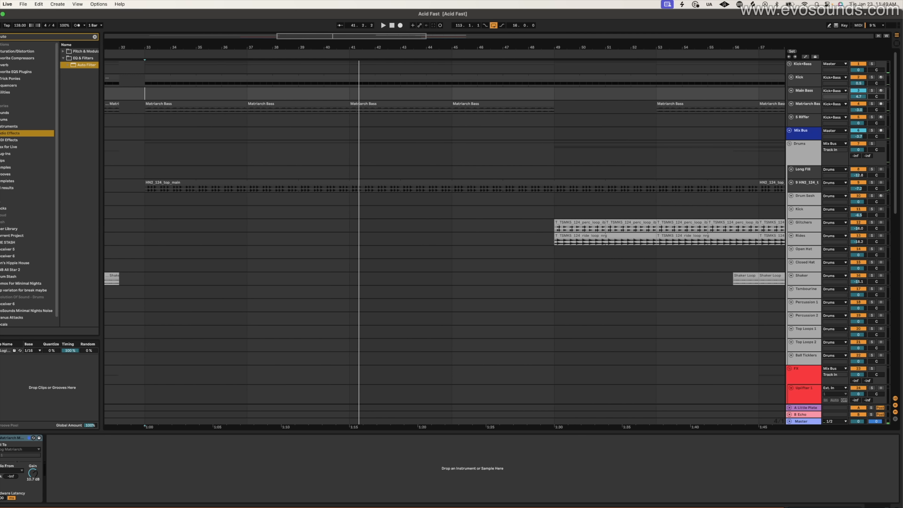
right_click(499, 125)
click(511, 187)
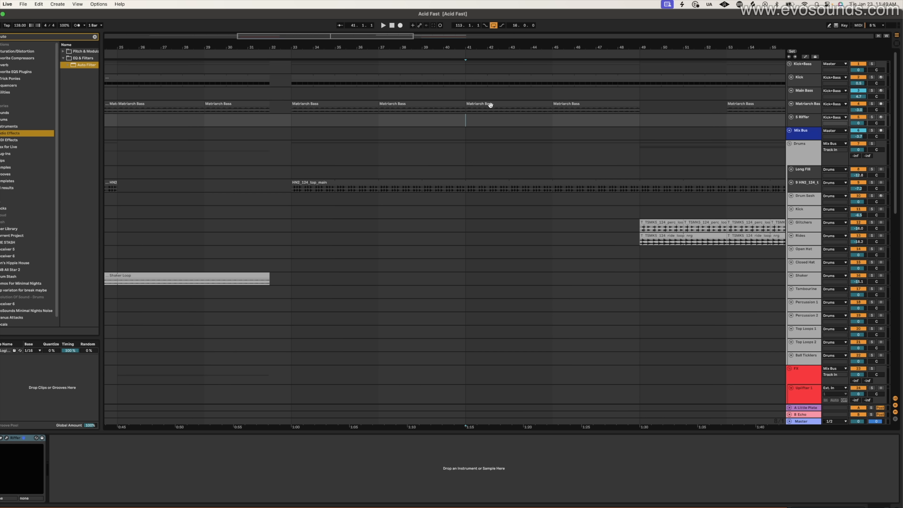
key(space)
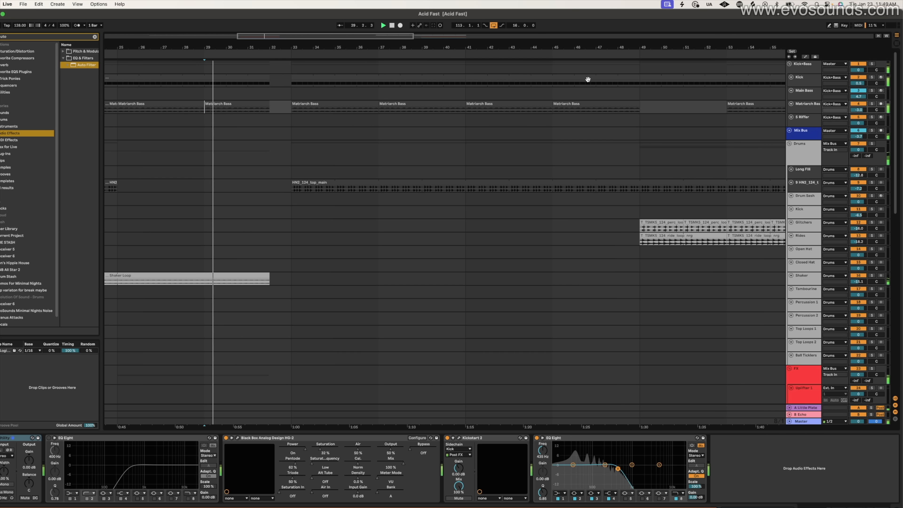
click(795, 67)
key(super+1)
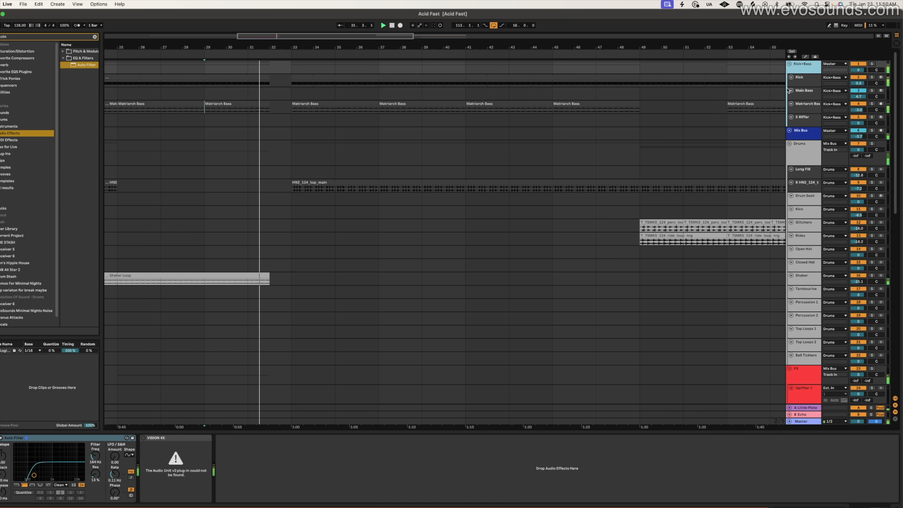
click(799, 76)
click(800, 71)
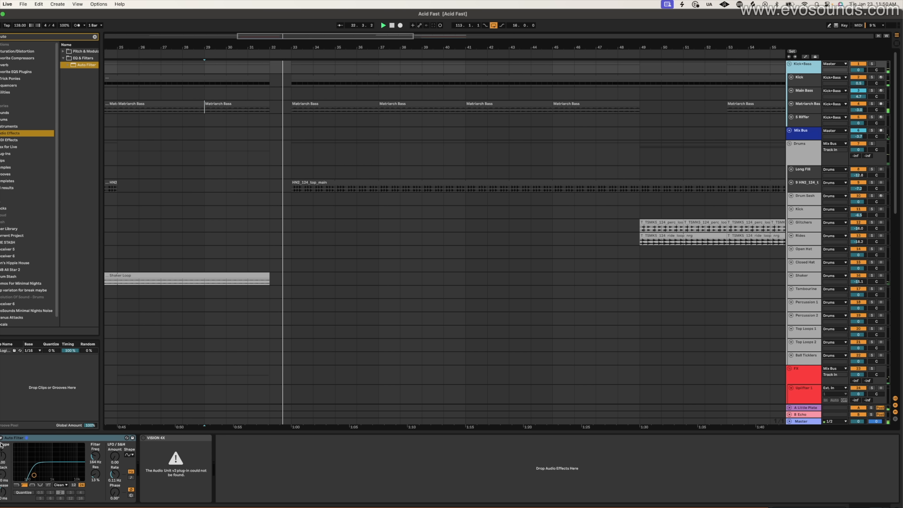
key(a)
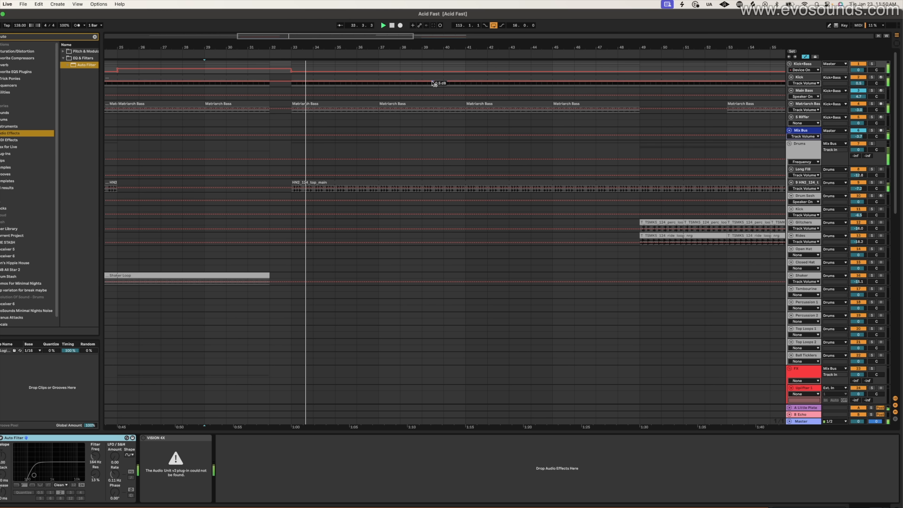
click(443, 71)
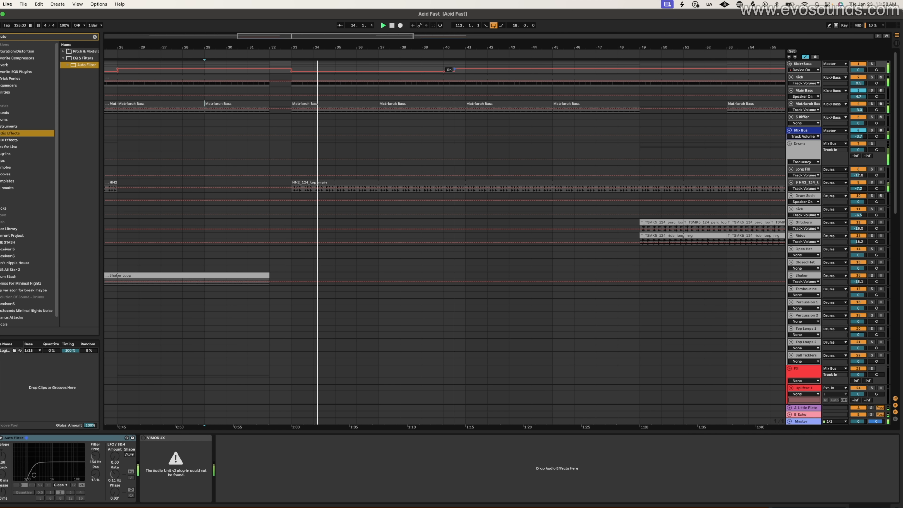
click(469, 70)
drag(471, 70, 471, 72)
- Copy the one-bar DS_VOLAC vocal clip from bar 32 to bar 40 on the Vocals track
scroll(425, 181, down, 20)
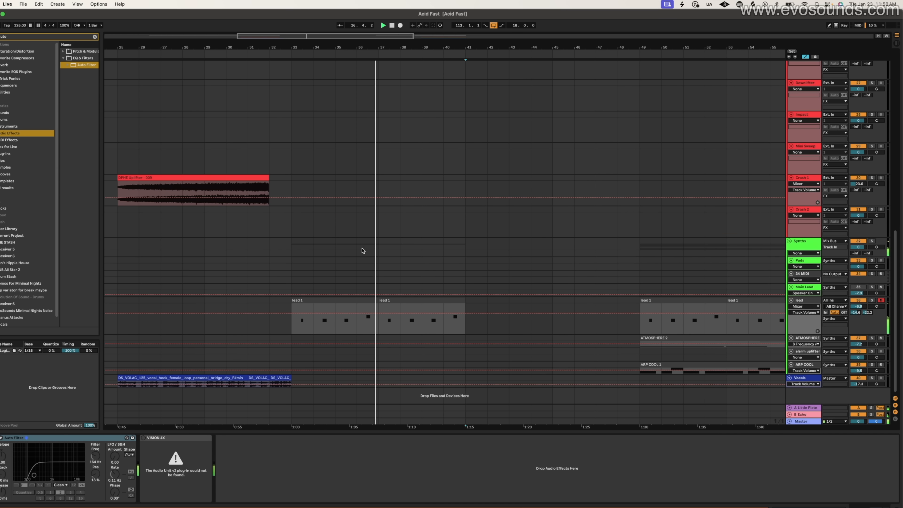
click(287, 377)
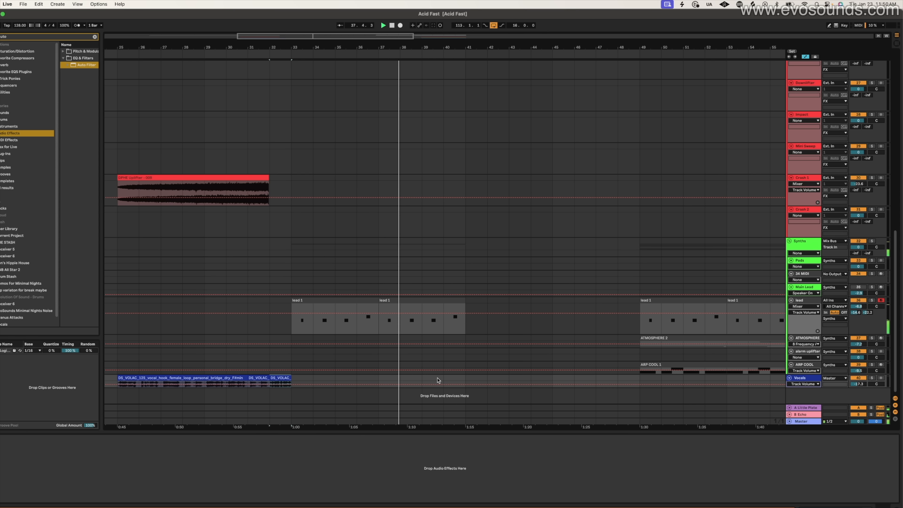
key(super+v)
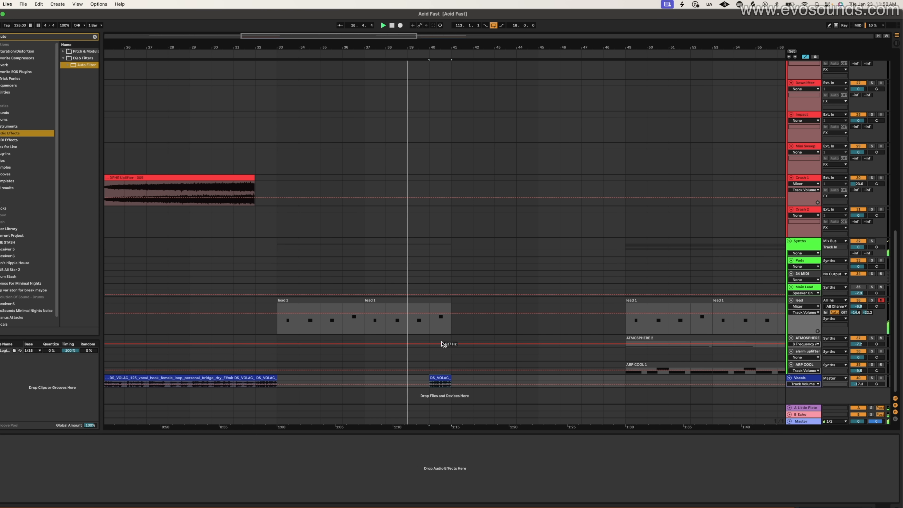
- Trim the second lead 1 clip to end at bar 40 and duplicate the lead part of bars 33–41 to bar 41
drag(450, 305, 437, 312)
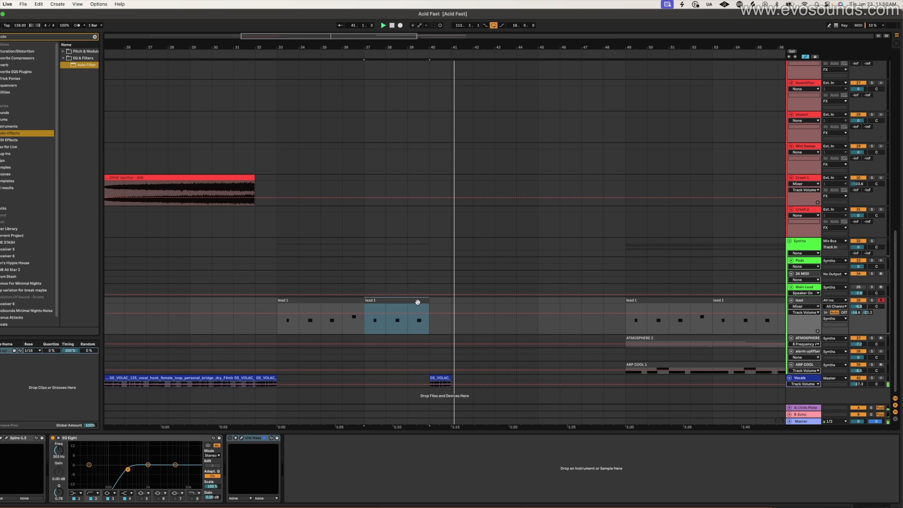
drag(452, 309, 278, 311)
key(ctrl+d)
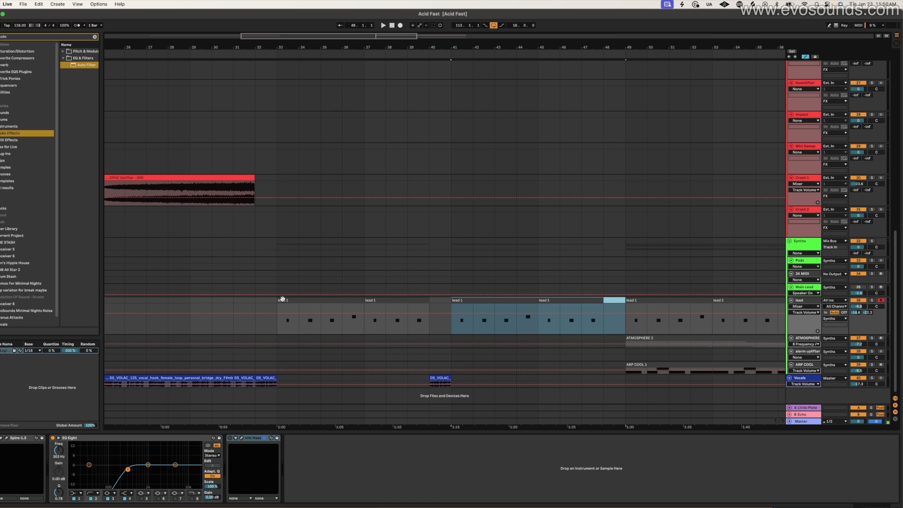
- Hide the automation lanes, copy the four-bar ride loop from bar 49 to bar 41, and duplicate it to bar 45
scroll(437, 143, up, 10)
scroll(572, 206, up, 1)
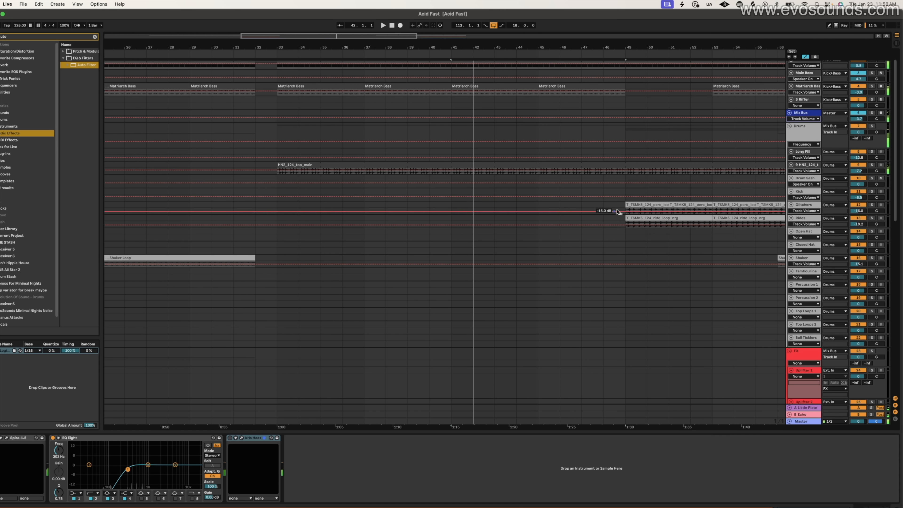
click(642, 220)
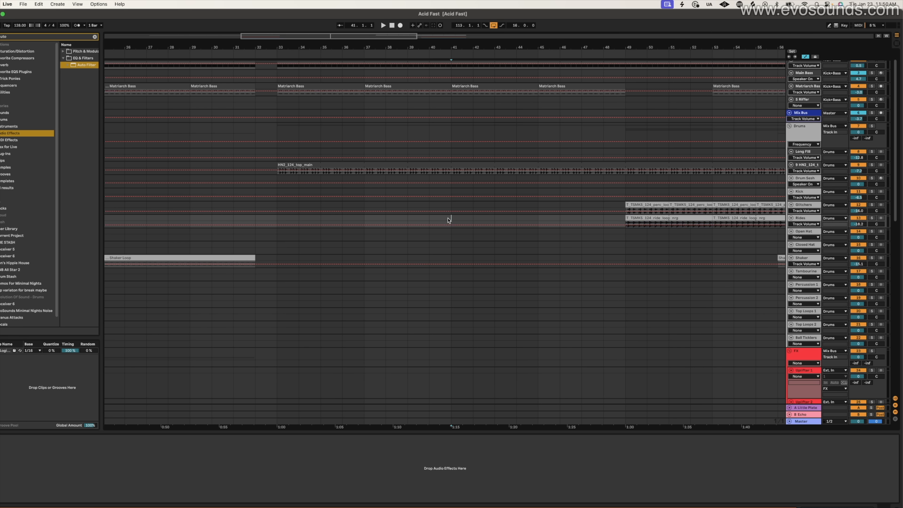
key(a)
key(a)
key(a)
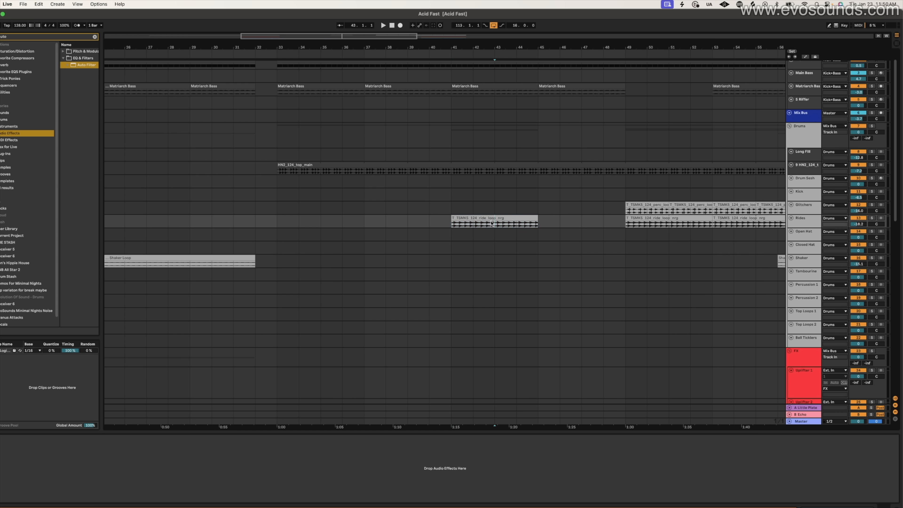
click(431, 210)
key(space)
click(466, 217)
key(super+d)
- Copy the intro Shaker Loop clip to bar 41 and trim it to end at bar 49
drag(398, 36, 398, 15)
click(220, 258)
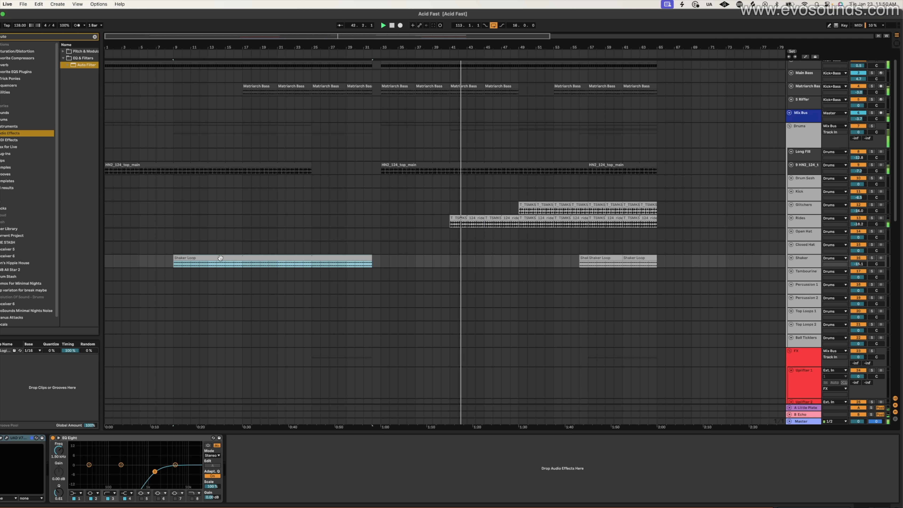
key(super+c)
click(450, 262)
key(super+v)
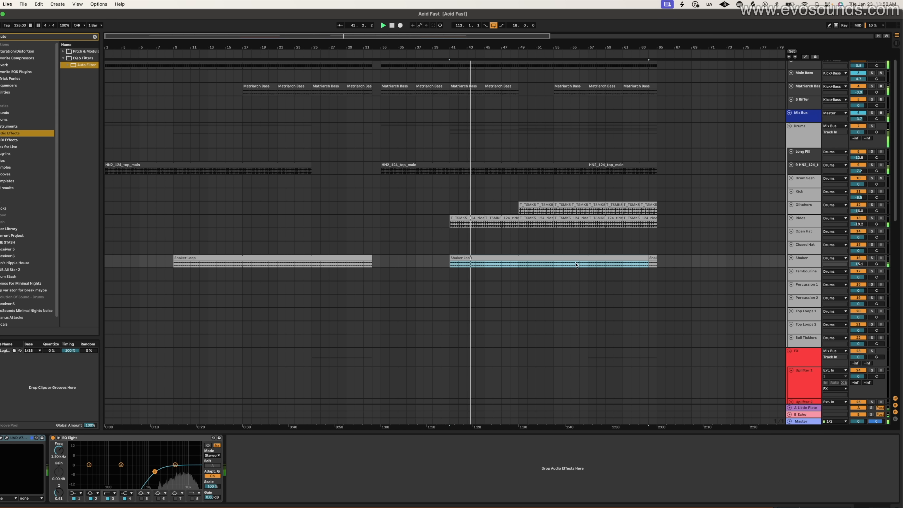
drag(649, 256, 519, 278)
drag(506, 37, 492, 50)
key(space)
scroll(256, 176, up, 2)
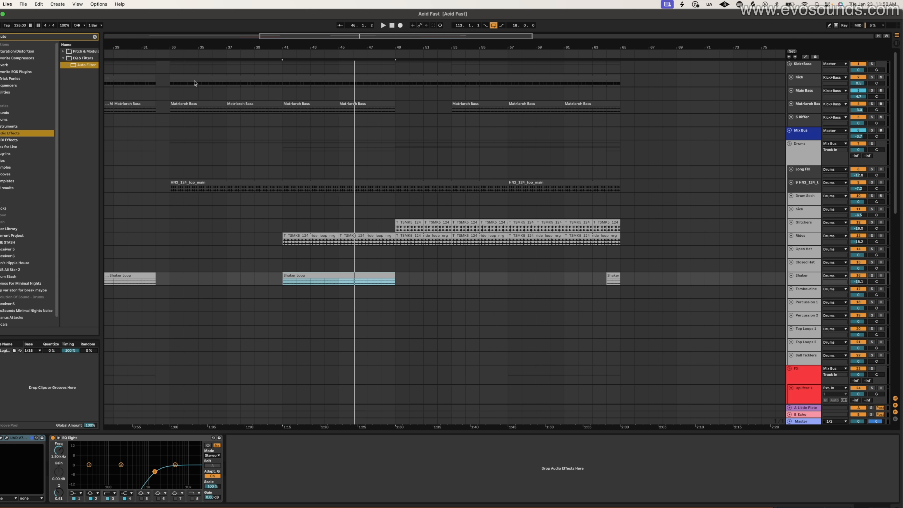
drag(172, 76, 397, 195)
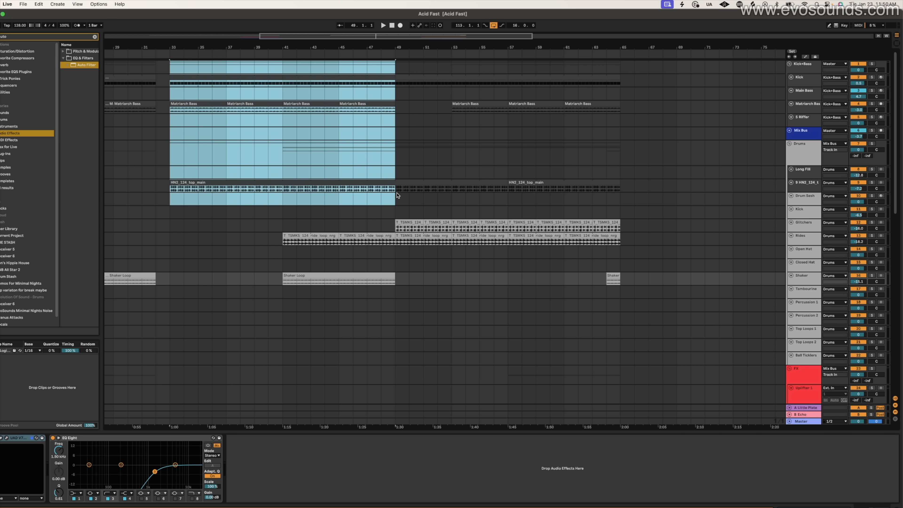
drag(395, 62, 505, 422)
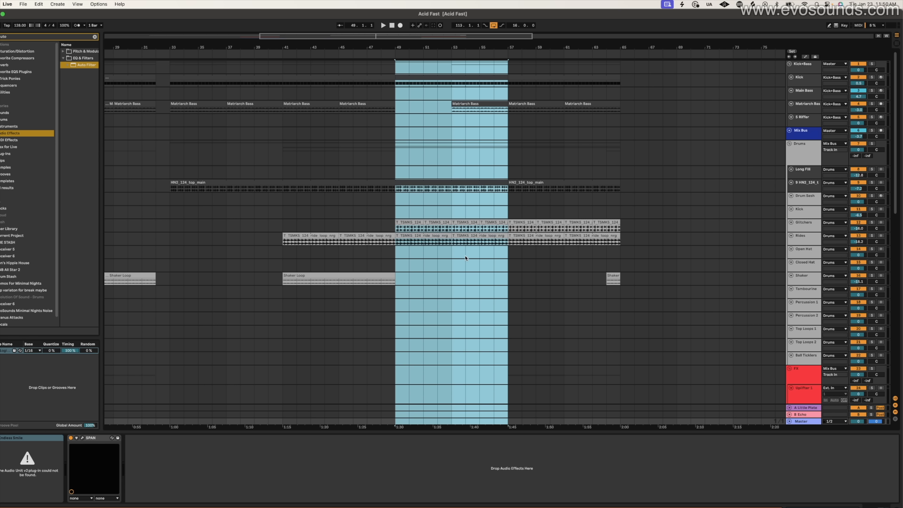
click(384, 118)
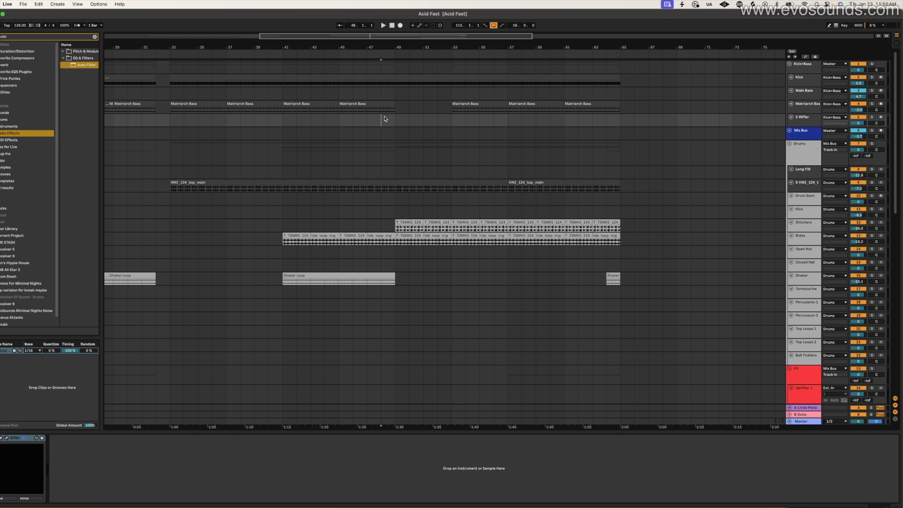
drag(398, 69, 505, 130)
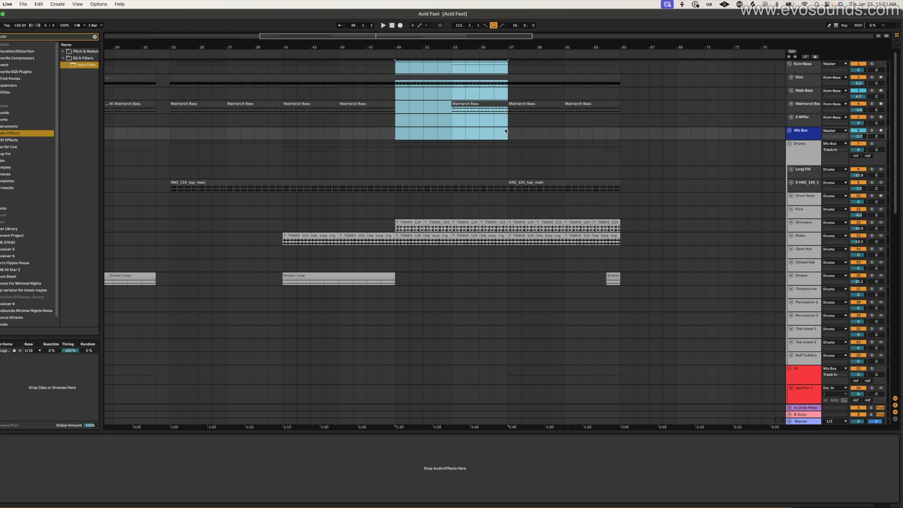
- Delete everything in bars 57–65 across all tracks and duplicate bars 49–57 in its place
drag(511, 70, 621, 423)
key(Delete)
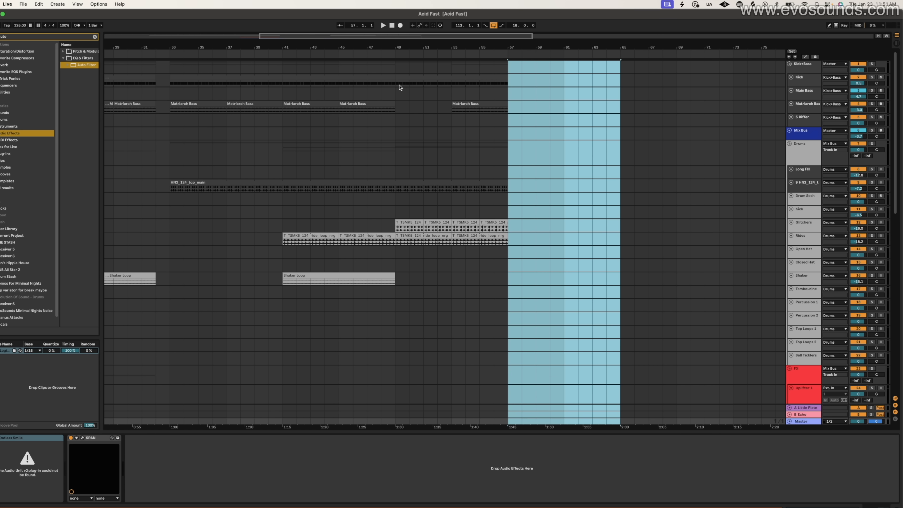
drag(396, 68, 509, 448)
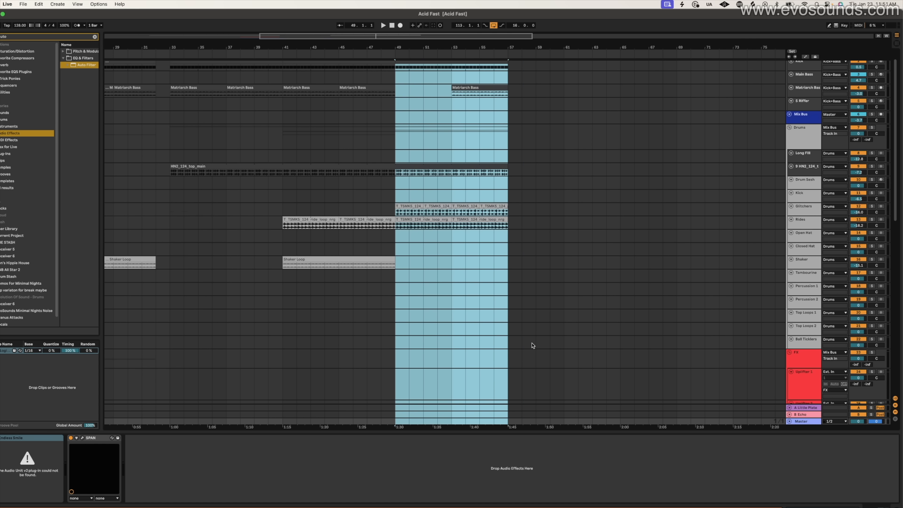
scroll(533, 345, down, 10)
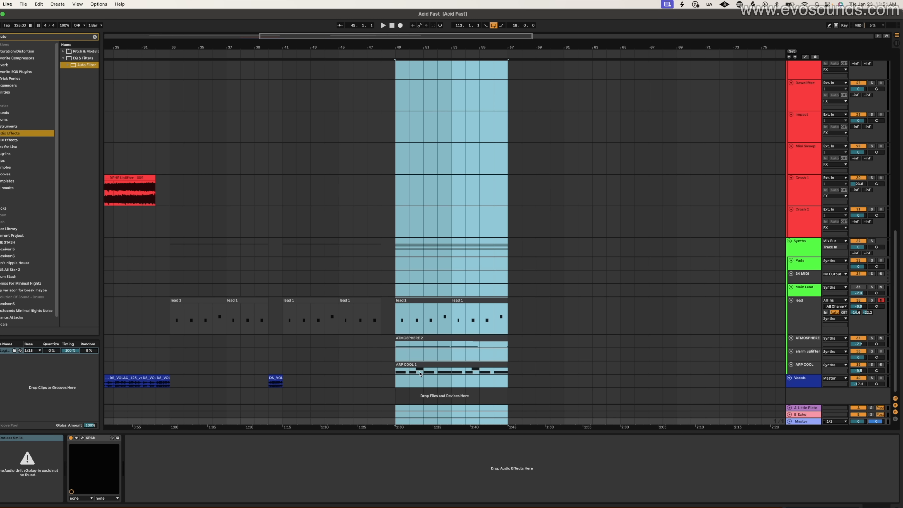
key(super+d)
- Review the Kick+Bass tracks in bars 49–57 and play the groove section from bar 33 and from bar 40
scroll(551, 306, up, 10)
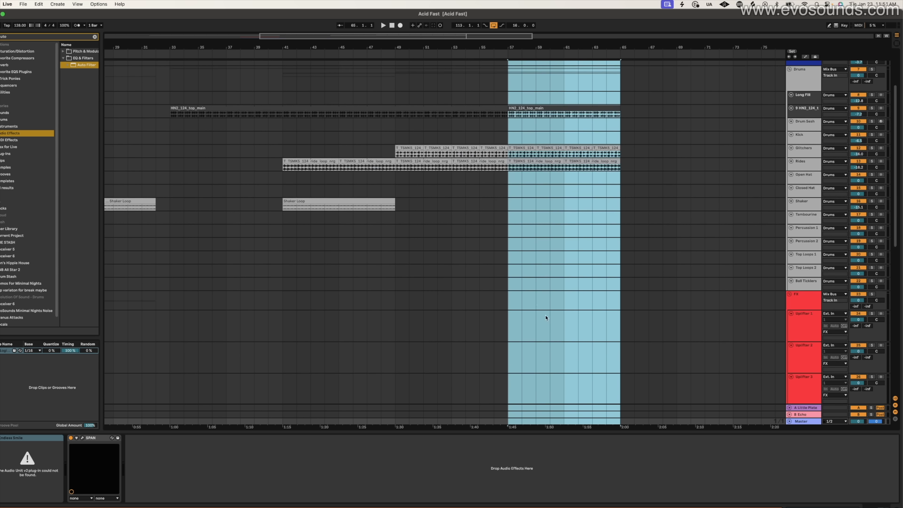
drag(391, 130, 488, 125)
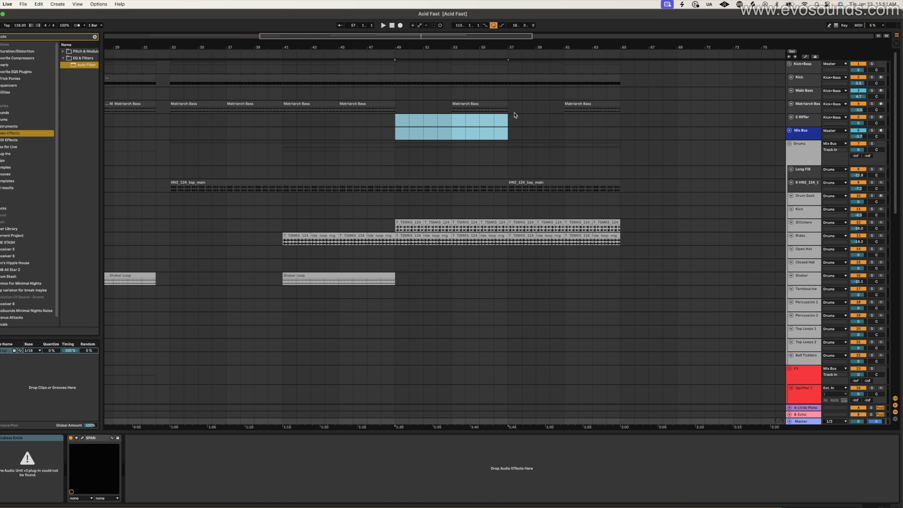
click(383, 134)
drag(396, 74, 509, 118)
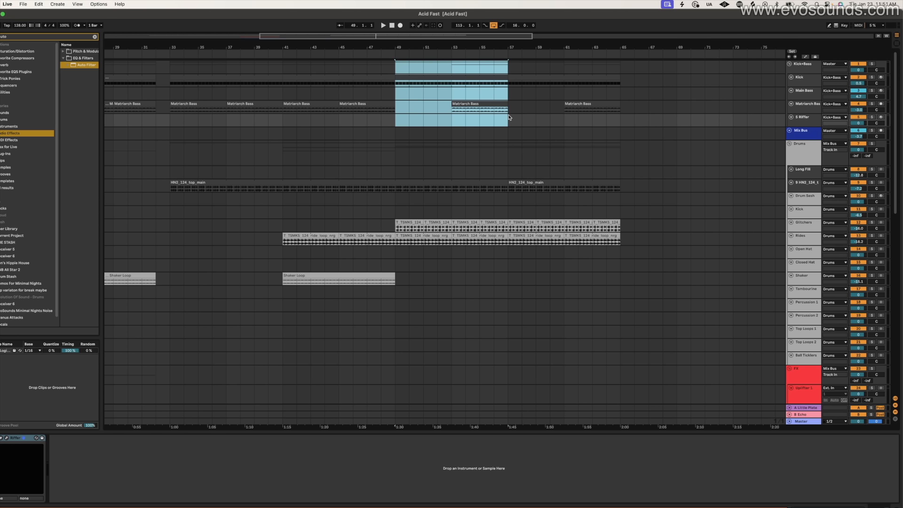
click(169, 132)
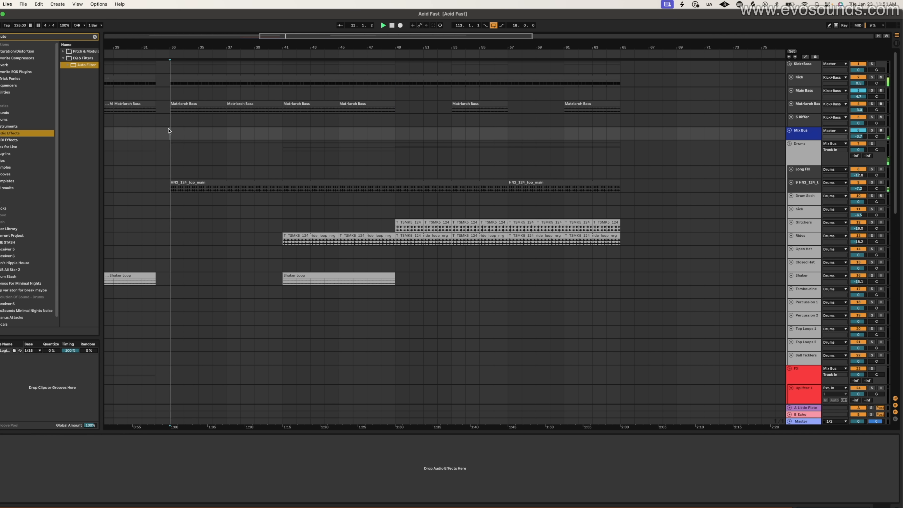
click(268, 124)
scroll(262, 131, down, 10)
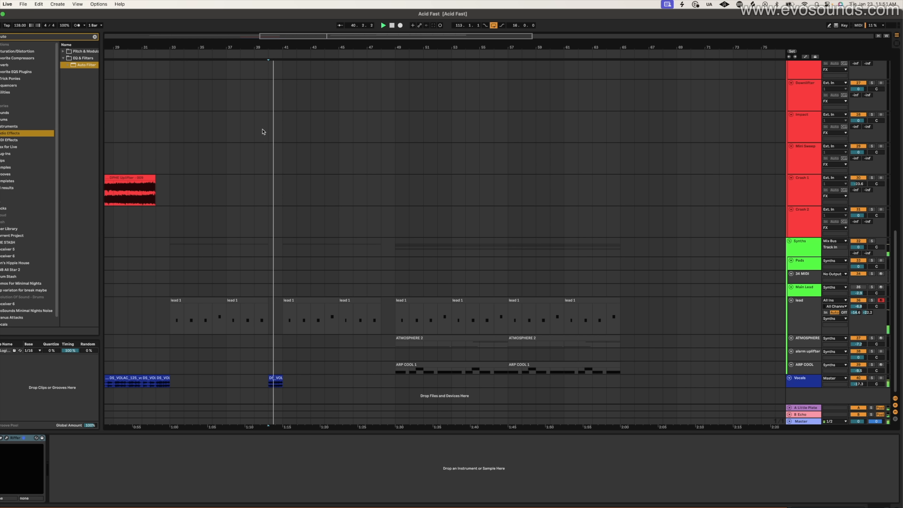
click(381, 432)
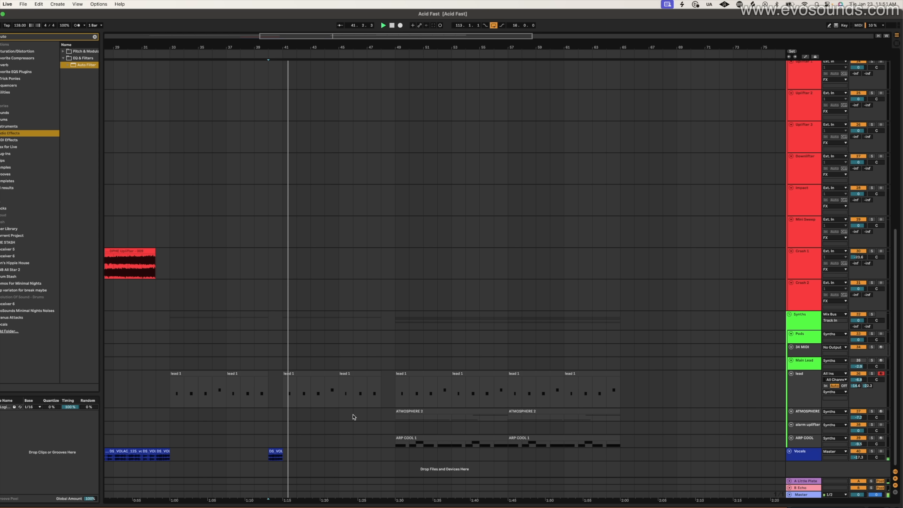
- Duplicate the eight-bar Shaker Loop clip from bar 41 to bar 49
scroll(412, 270, up, 10)
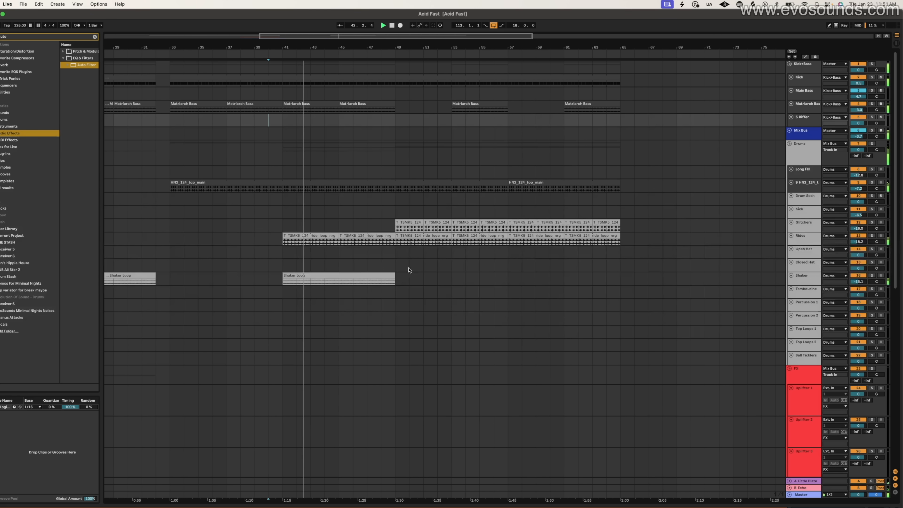
click(383, 277)
key(super+d)
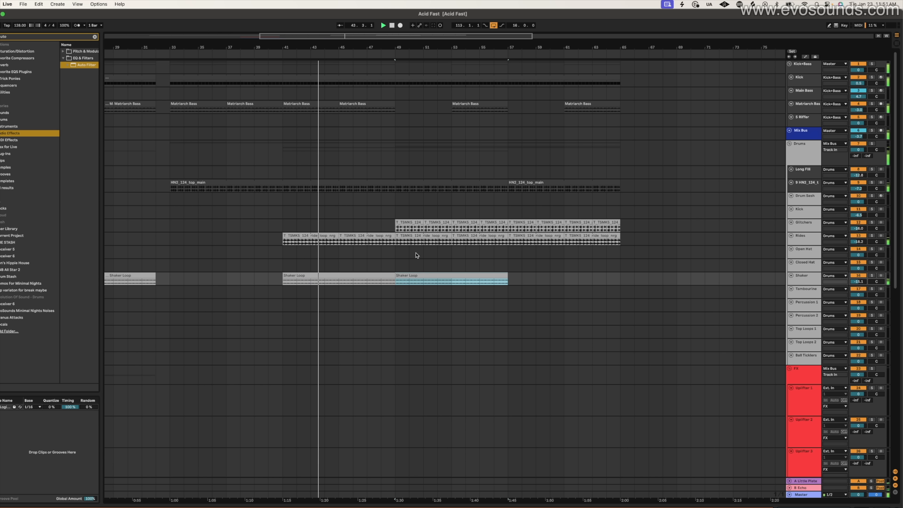
- Delete the two ride loop clips in bars 49–57 and trim the HN2_124_top_main clip to end at bar 49
click(408, 222)
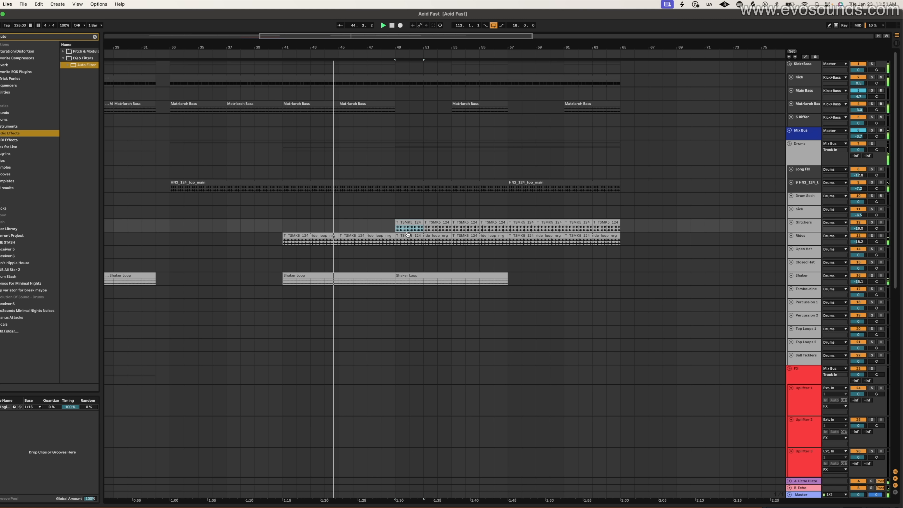
click(434, 235)
key(Delete)
click(465, 236)
key(Delete)
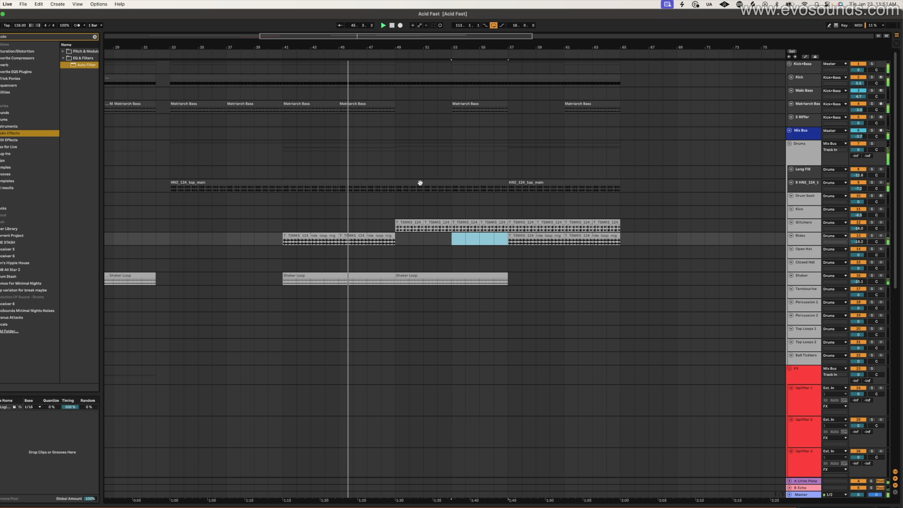
click(496, 190)
drag(506, 181, 400, 191)
- Delete the ARP COOL 1 clip at bar 49
scroll(409, 195, down, 10)
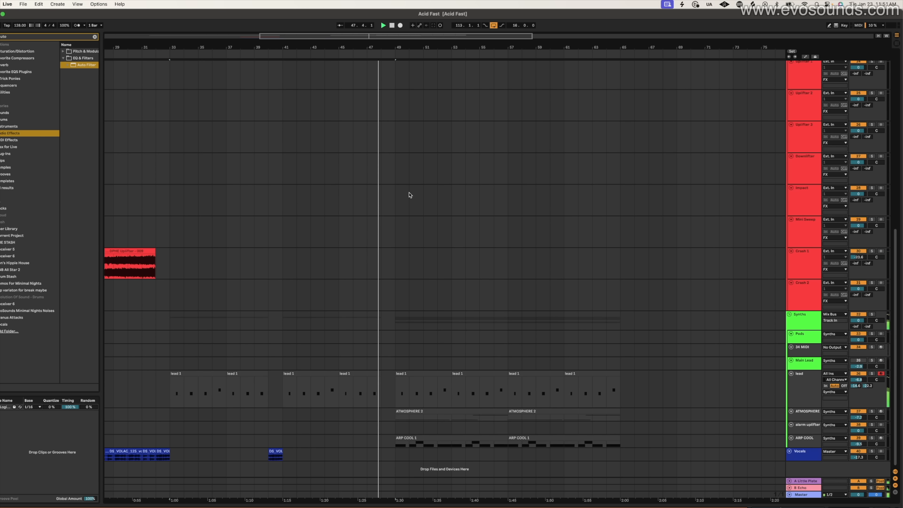
scroll(337, 388, left, 1)
click(433, 438)
key(Delete)
- Copy the vocal hook clips spanning bars 25–33 on the Vocals track and paste them at bar 49
click(394, 384)
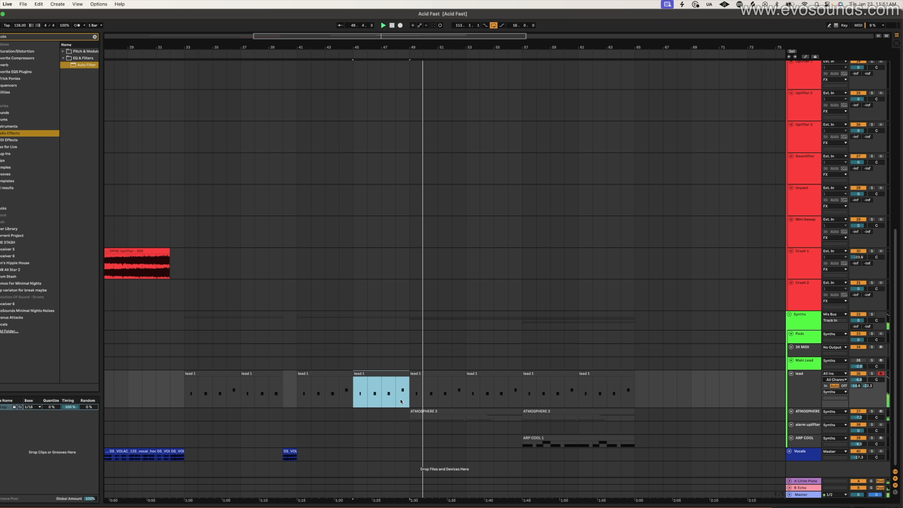
scroll(138, 469, left, 3)
click(164, 450)
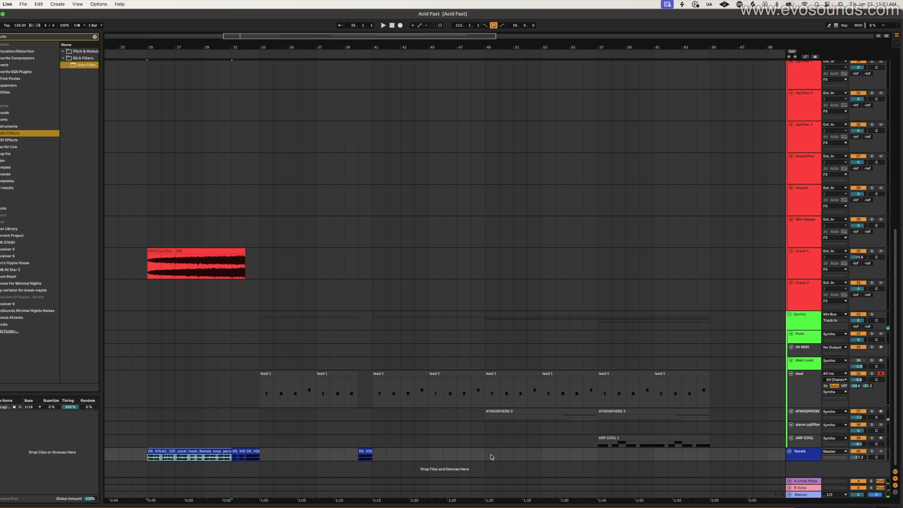
key(space)
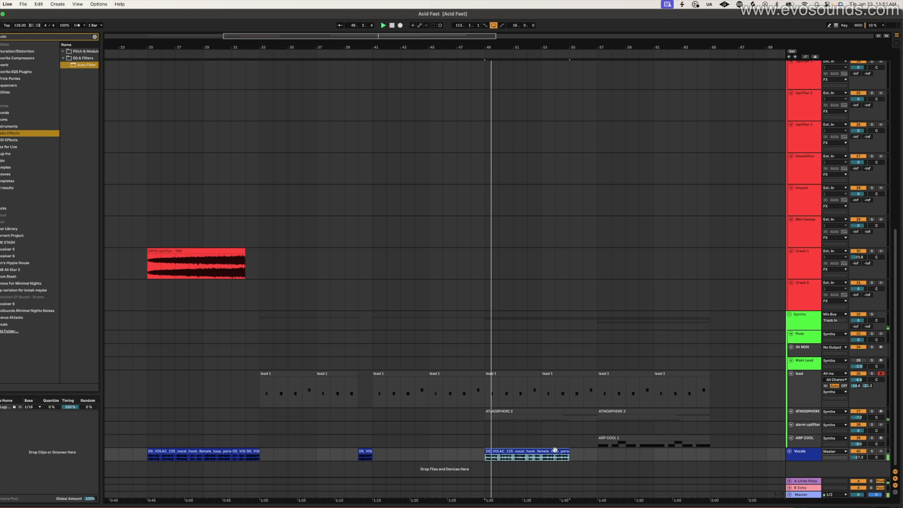
click(252, 451)
shift+click(214, 451)
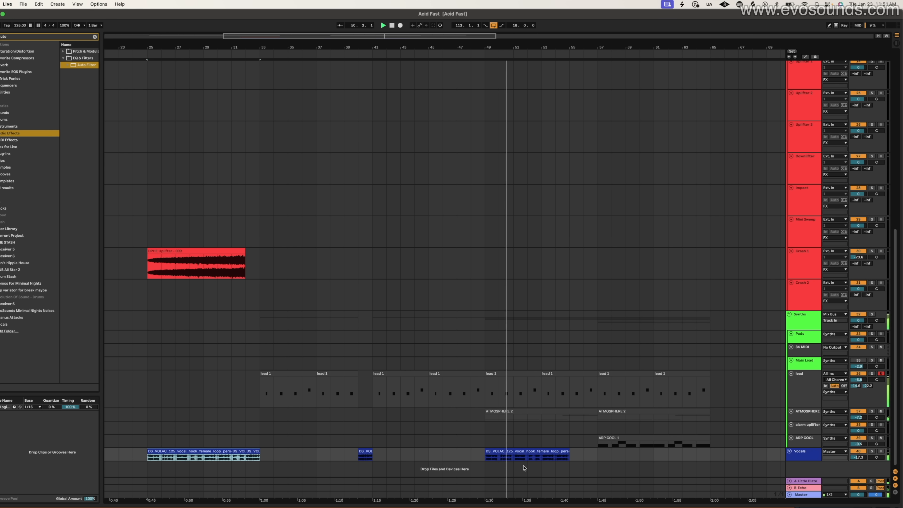
key(super+c)
click(513, 451)
key(super+v)
- Extend the HN2_124_top_main clip from bar 49 to bar 57 and duplicate the bar-45 Matriarch Bass clip across bars 49–57
scroll(515, 451, up, 10)
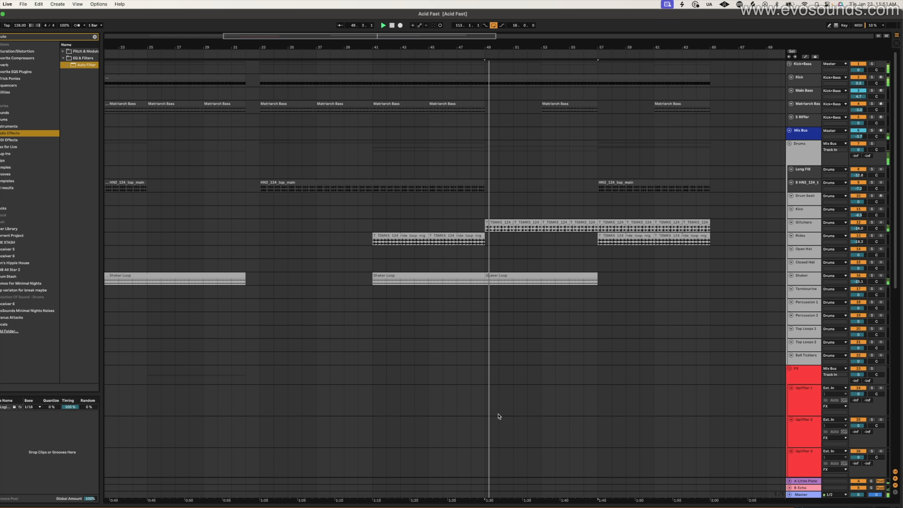
key(space)
drag(480, 182, 593, 187)
click(471, 103)
key(super+d)
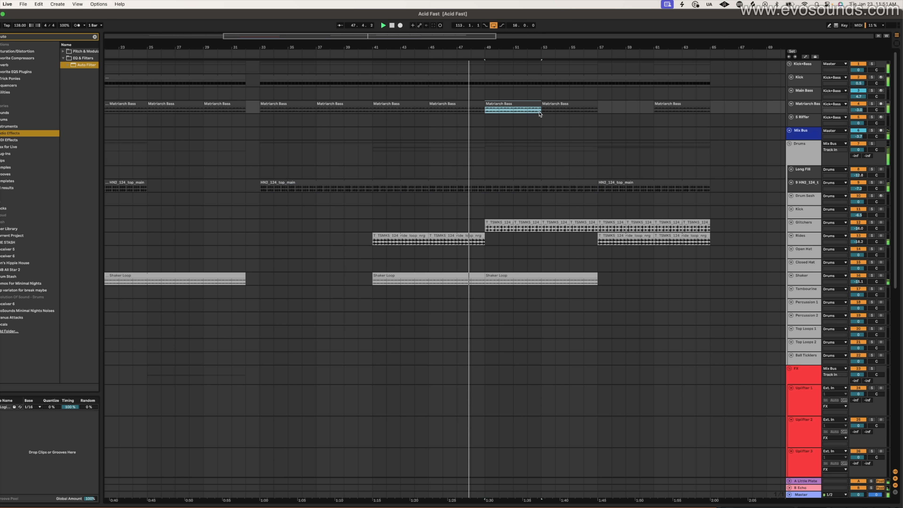
key(super+d)
- Show the Kick+Bass Auto Filter's Device On automation and switch the filter on from bar 49 to bar 57
double_click(806, 67)
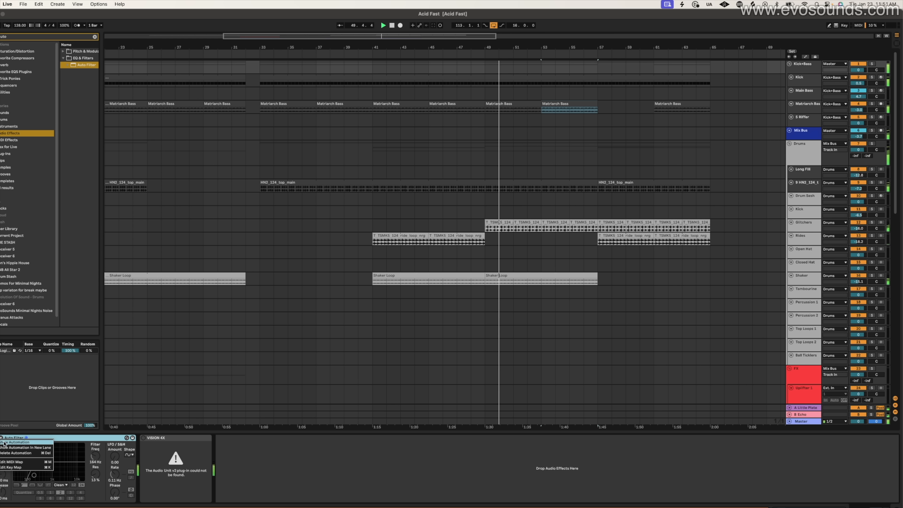
key(a)
click(486, 72)
drag(487, 71, 485, 68)
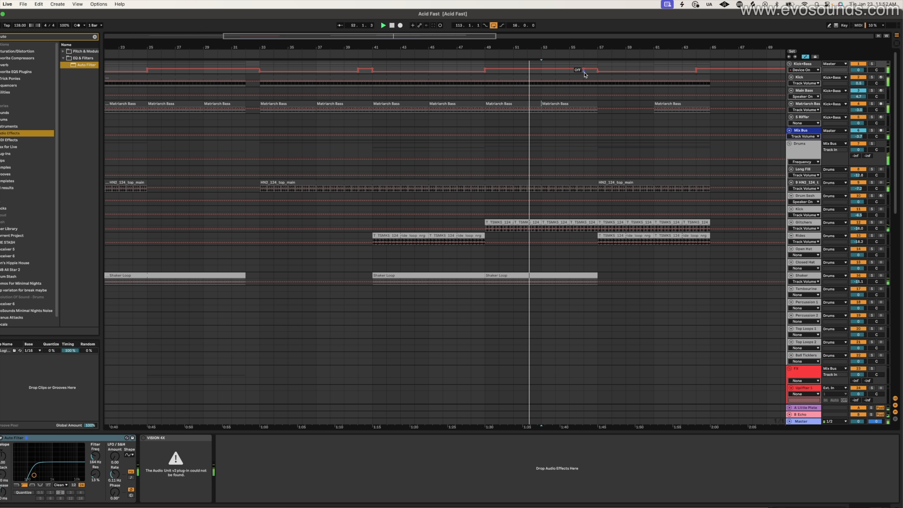
- Copy the uplifter clip at bar 25 on the Crash 1 track and paste it at bar 49
scroll(520, 226, down, 10)
click(218, 186)
key(super+c)
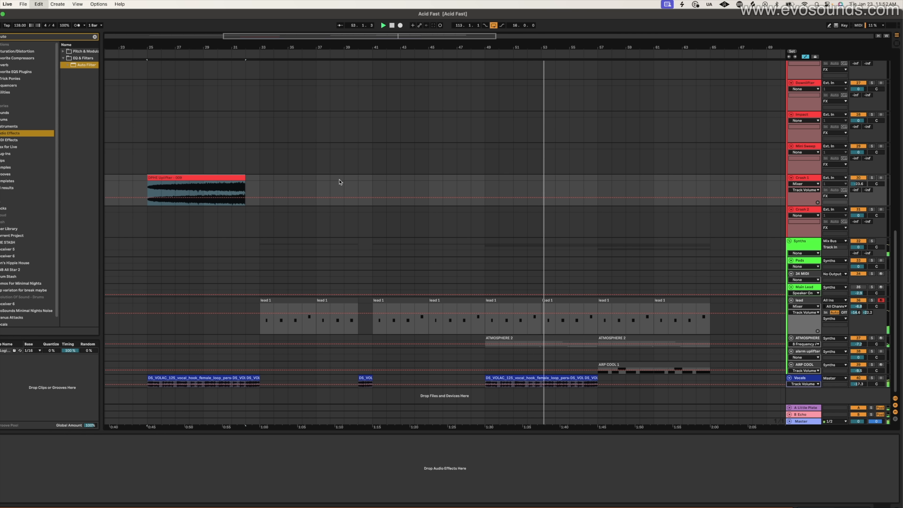
click(485, 187)
key(super+v)
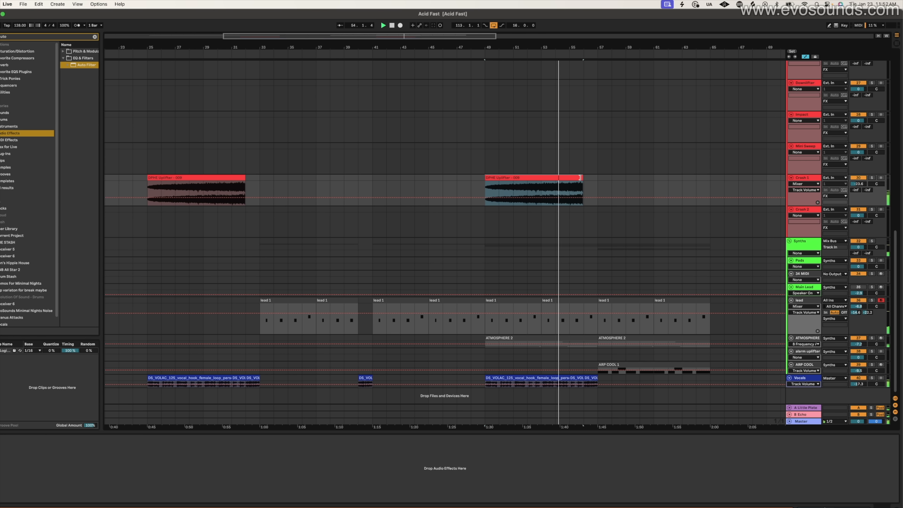
- Extend the bar-49 uplifter clip to about bar 60 and delete its portion between bars 56 and 57
mouse_move(582, 189)
mouse_down()
mouse_move(638, 189)
mouse_move(584, 178)
mouse_up()
click(597, 189)
key(Delete)
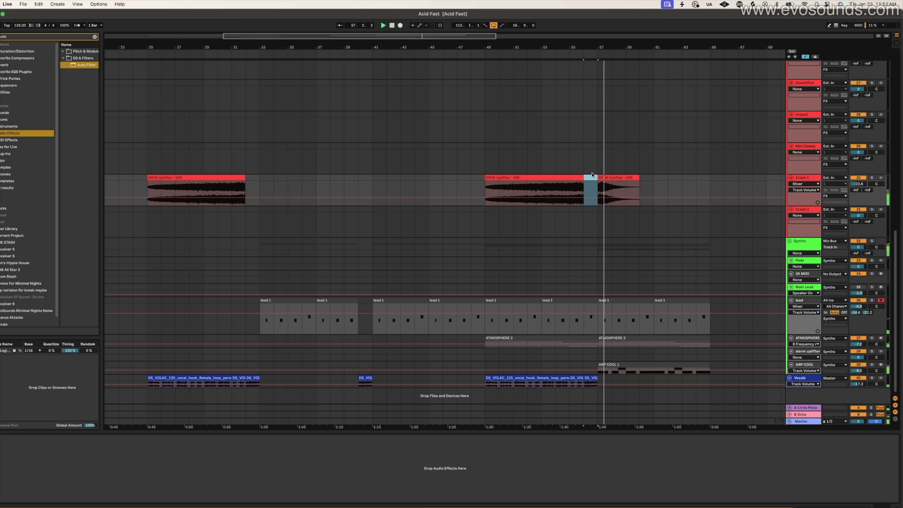
- Hide the automation lanes and duplicate the bar-53 Matriarch Bass clip twice to fill bars 57–65
scroll(570, 137, up, 15)
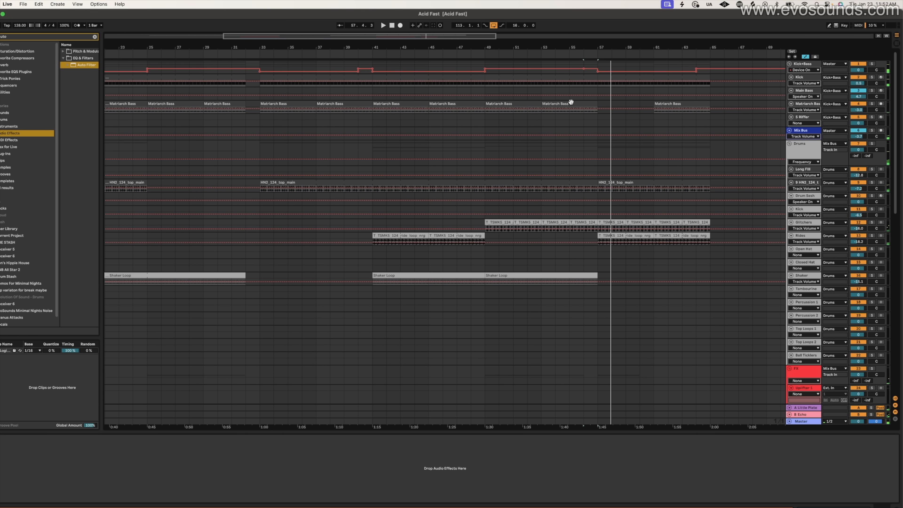
key(a)
click(580, 106)
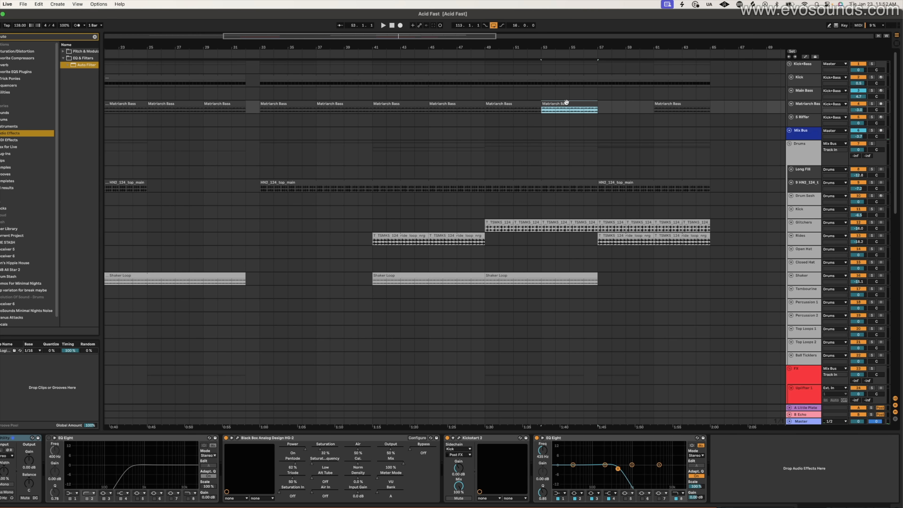
key(super+d)
key(super+d)
- Play the section starting at bar 49 and look over the tracks of the arrangement
key(space)
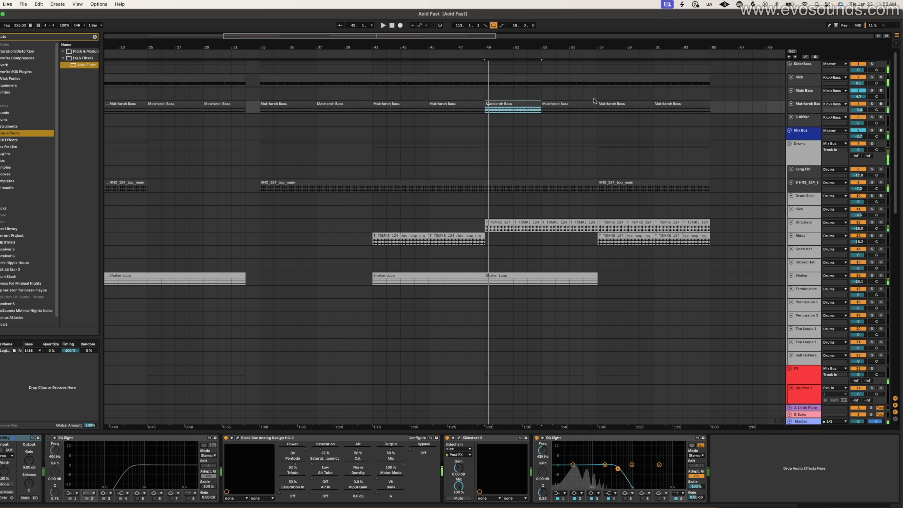
click(597, 96)
key(space)
click(478, 315)
scroll(272, 166, down, 15)
scroll(308, 176, up, 15)
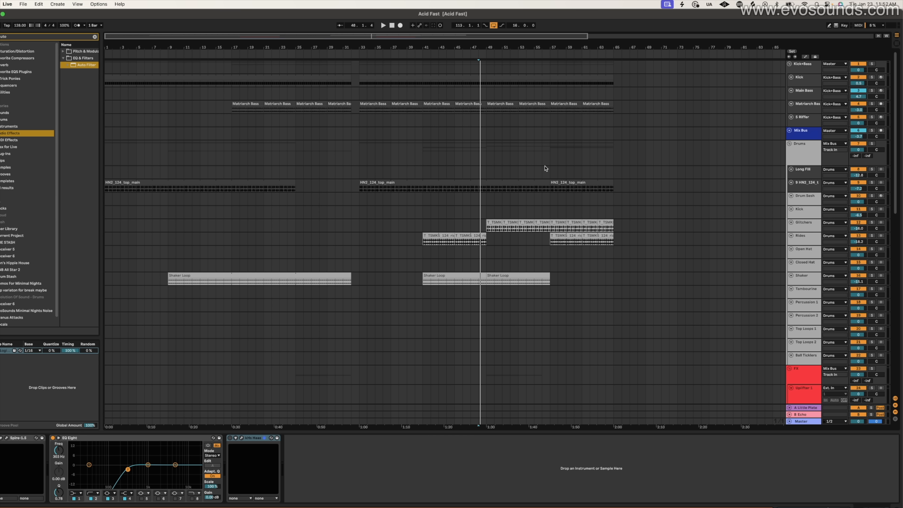
- Examine the drum layers section by section from bar 1 to bar 65, highlighting bars 1–9, 9–17, 17–33, 33–49 and 49–65
click(796, 155)
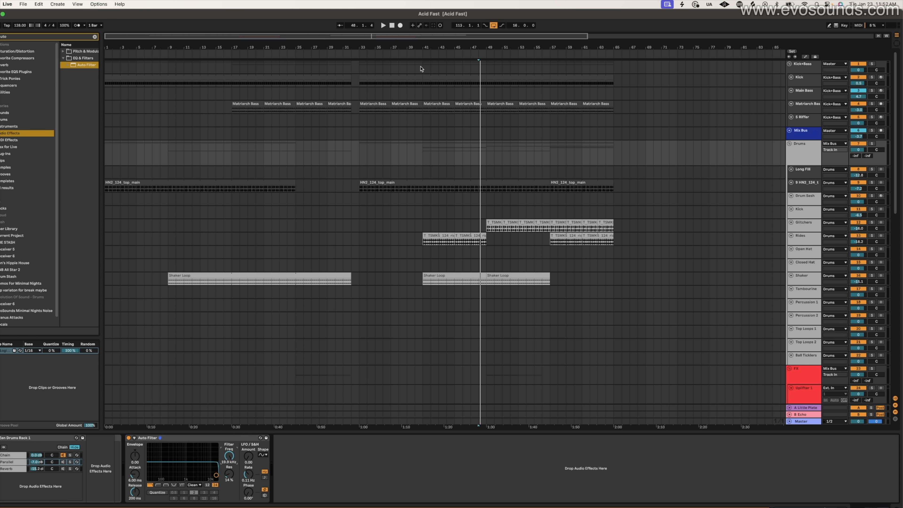
right_click(408, 159)
click(420, 213)
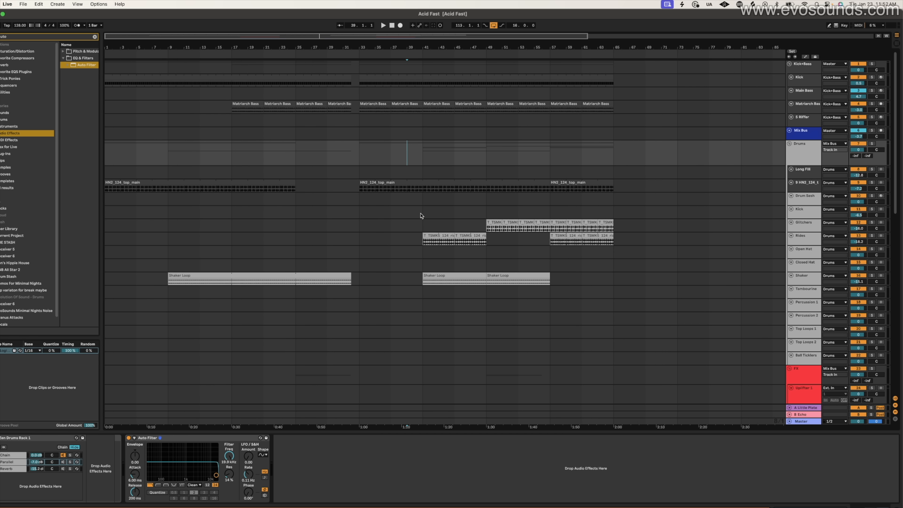
click(359, 171)
drag(417, 155, 368, 157)
drag(161, 154, 170, 177)
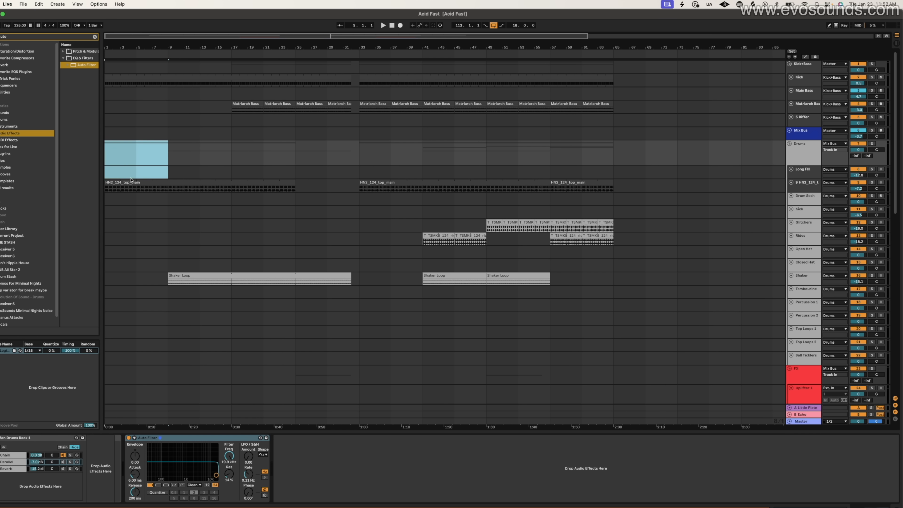
click(229, 151)
click(165, 203)
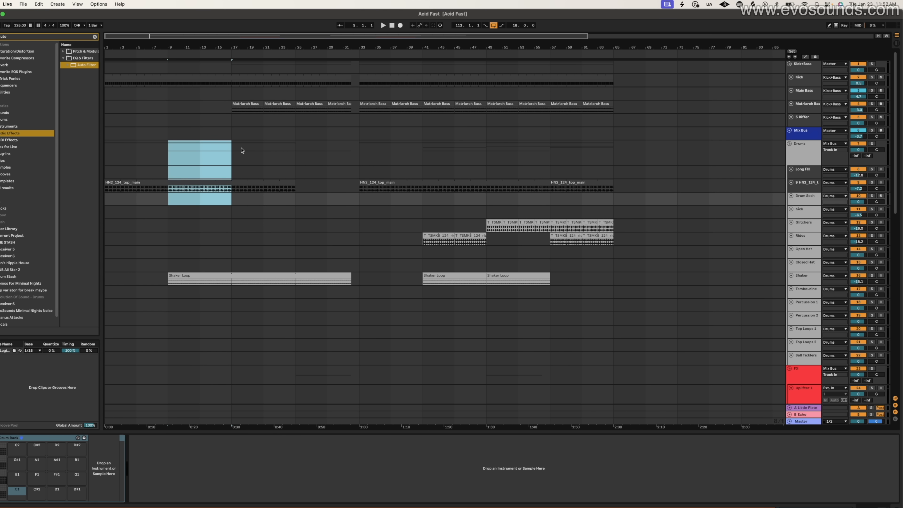
drag(240, 149, 336, 253)
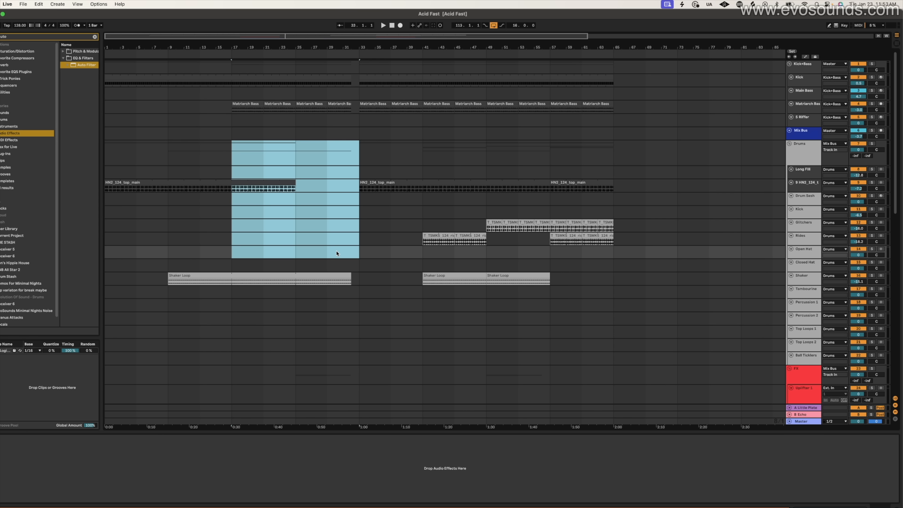
drag(360, 149, 501, 422)
click(491, 167)
drag(490, 152, 611, 458)
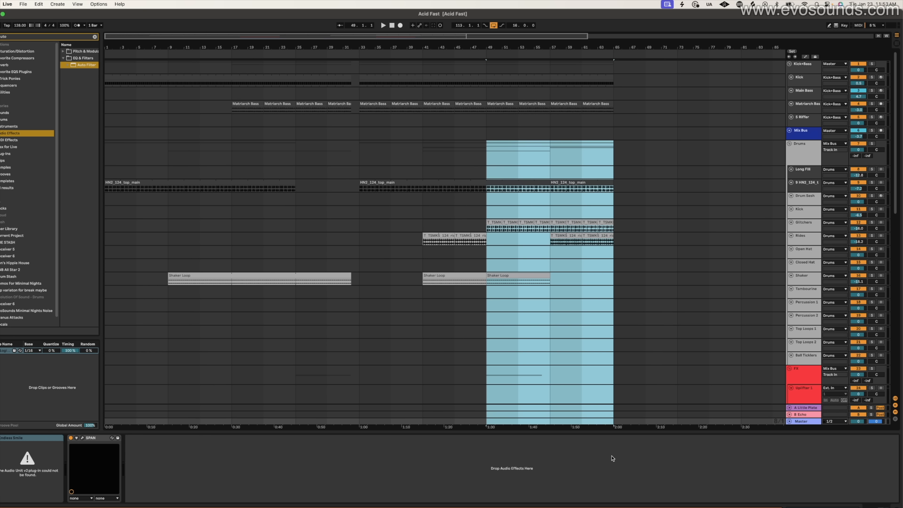
key(space)
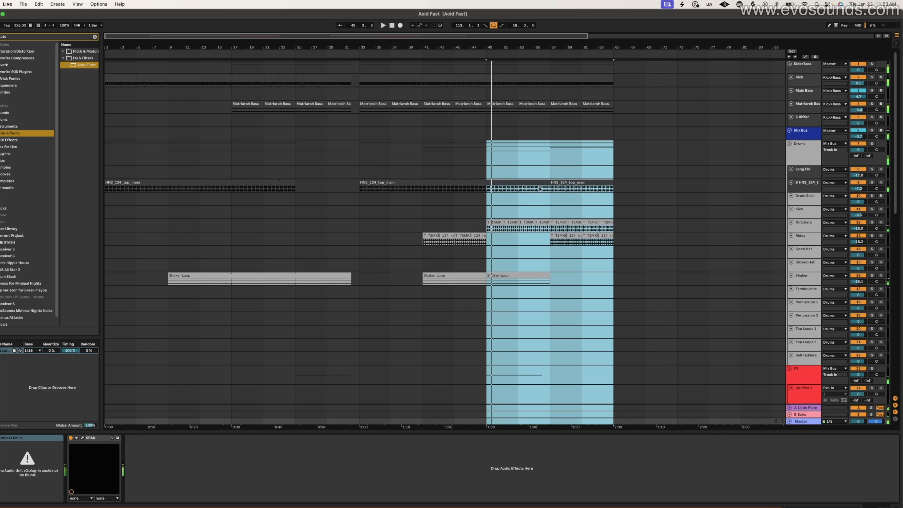
drag(500, 151, 558, 463)
drag(546, 63, 686, 373)
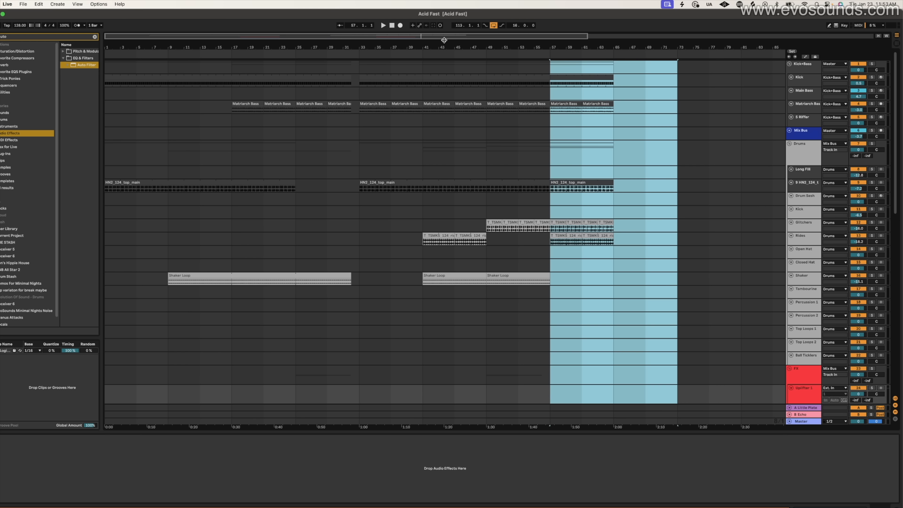
- Examine the Kick+Bass group's clips over bars 1–49, focusing on bars 17–33
drag(492, 68, 156, 65)
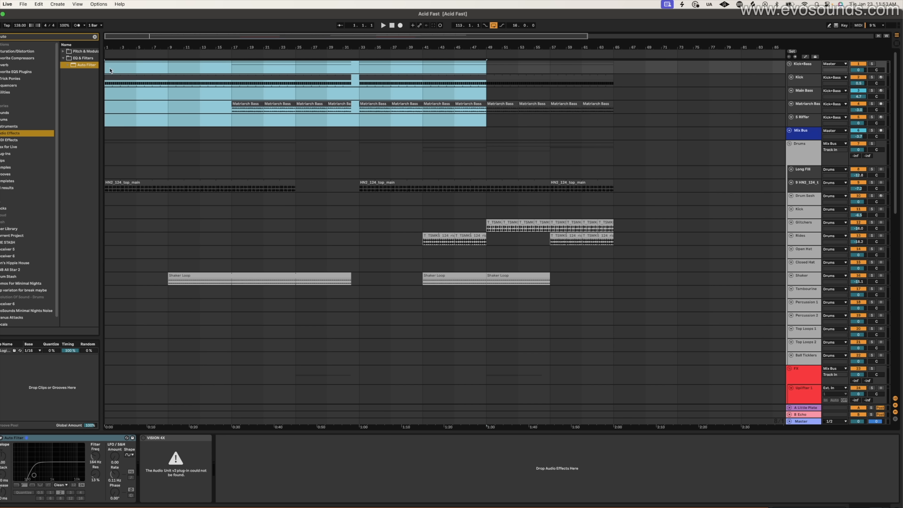
click(478, 70)
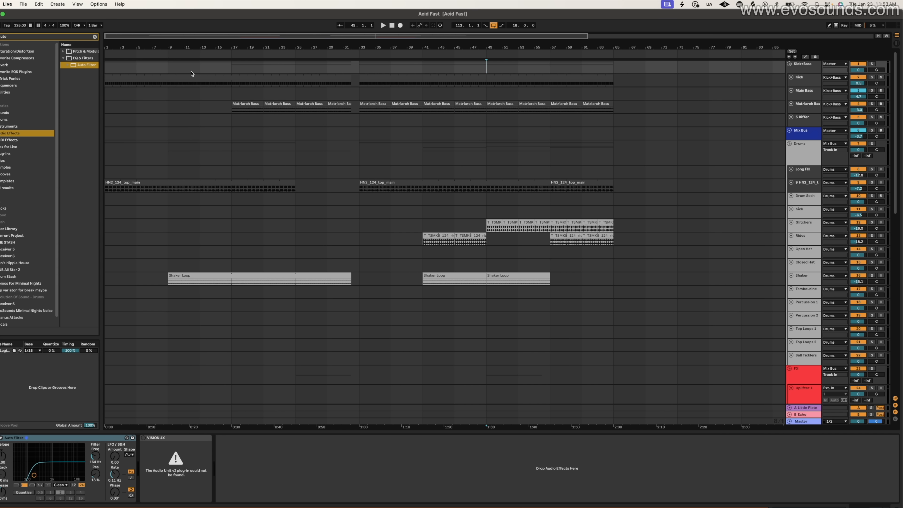
drag(231, 135, 359, 62)
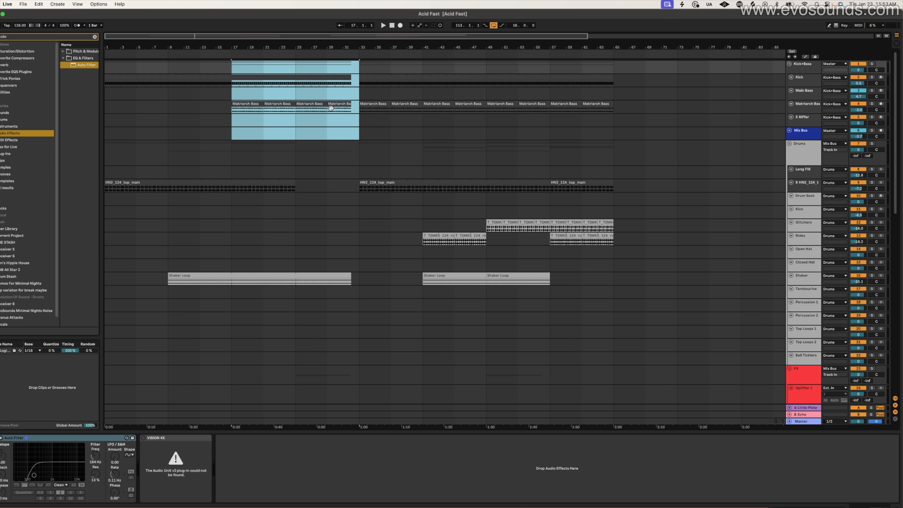
- Review the full arrangement across all tracks by section: bars 1–17, 17–33, 33–49, 49–57 and from bar 57
drag(226, 71, 289, 402)
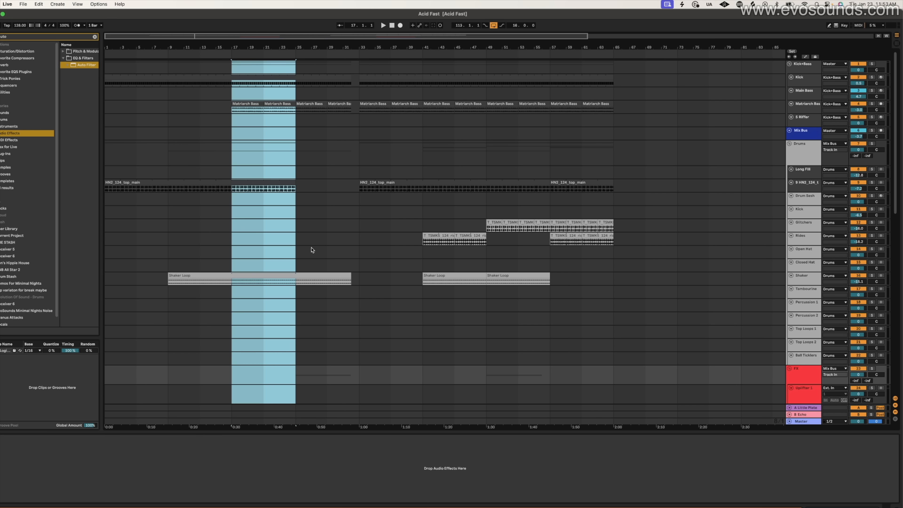
drag(184, 38, 192, 37)
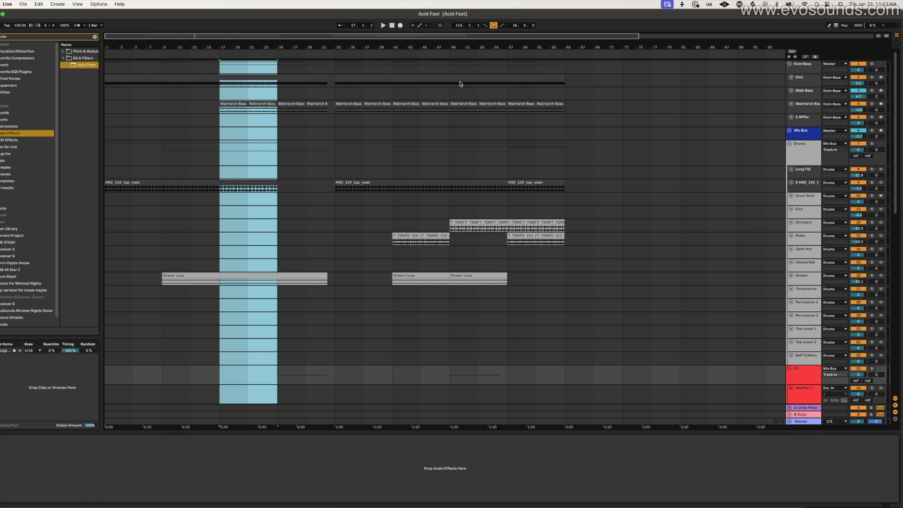
drag(214, 69, 68, 411)
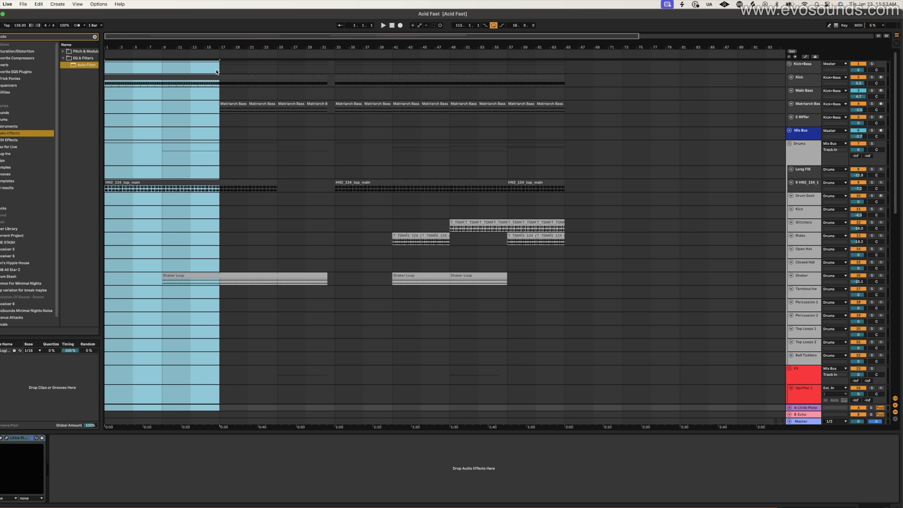
drag(219, 61, 337, 414)
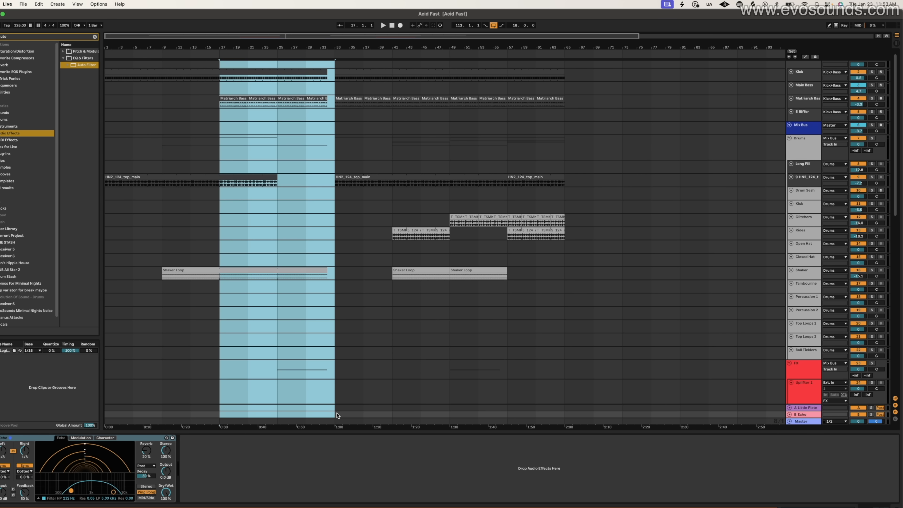
click(279, 55)
click(278, 64)
key(space)
drag(278, 64, 334, 363)
drag(338, 65, 454, 476)
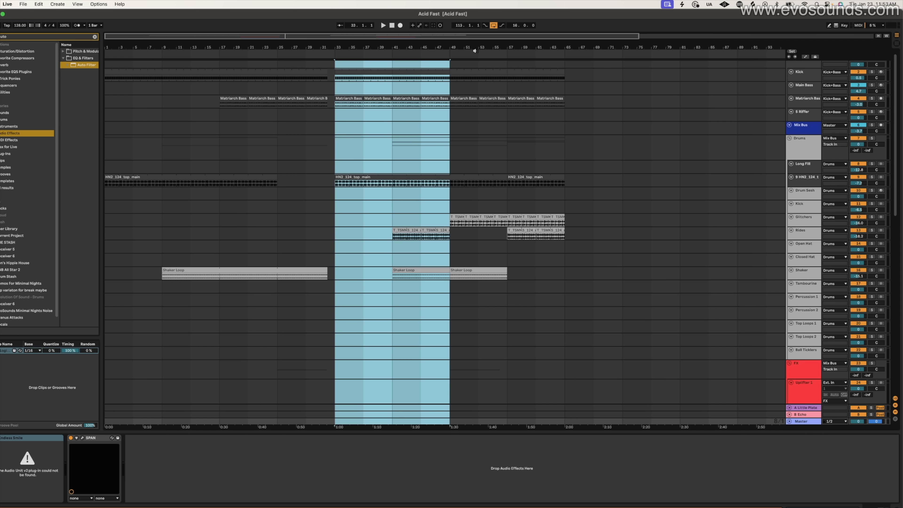
drag(449, 68, 500, 430)
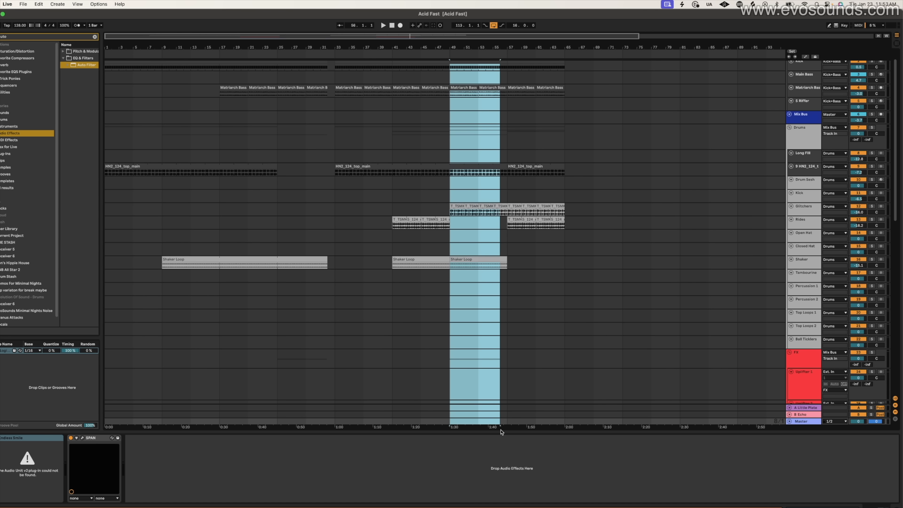
scroll(545, 92, up, 1)
drag(511, 65, 623, 360)
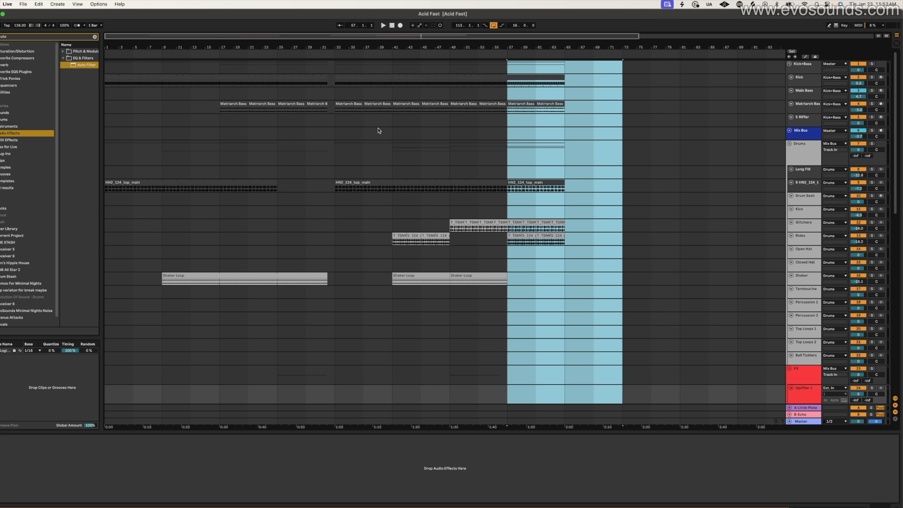
- Play the arrangement from bar 41 and then from bar 49, focusing on the transition between them
click(393, 121)
key(space)
click(445, 131)
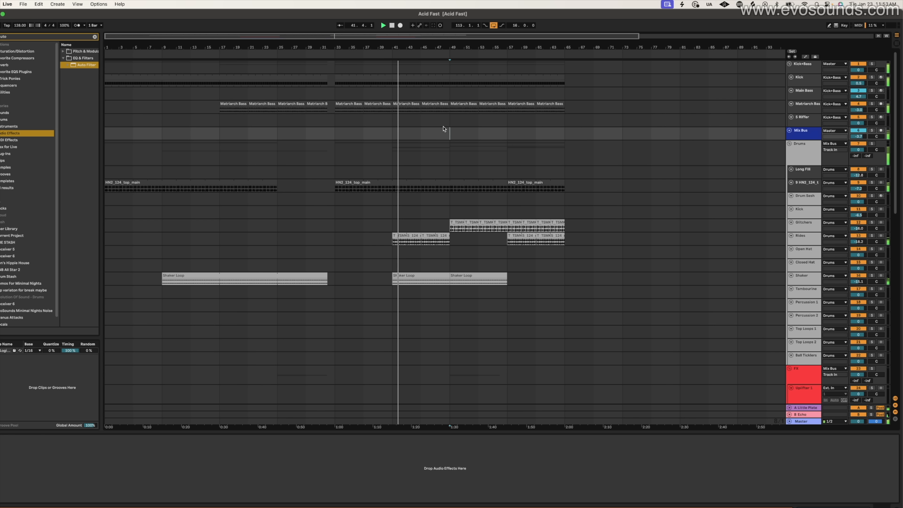
drag(451, 36, 450, 47)
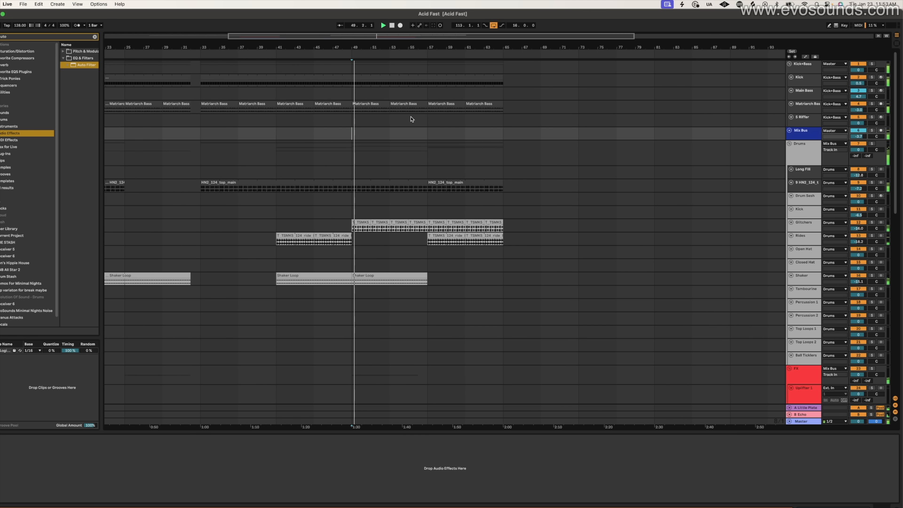
- Duplicate bars 57–65 across all tracks so the section repeats over bars 65–73
scroll(412, 119, down, 15)
click(411, 179)
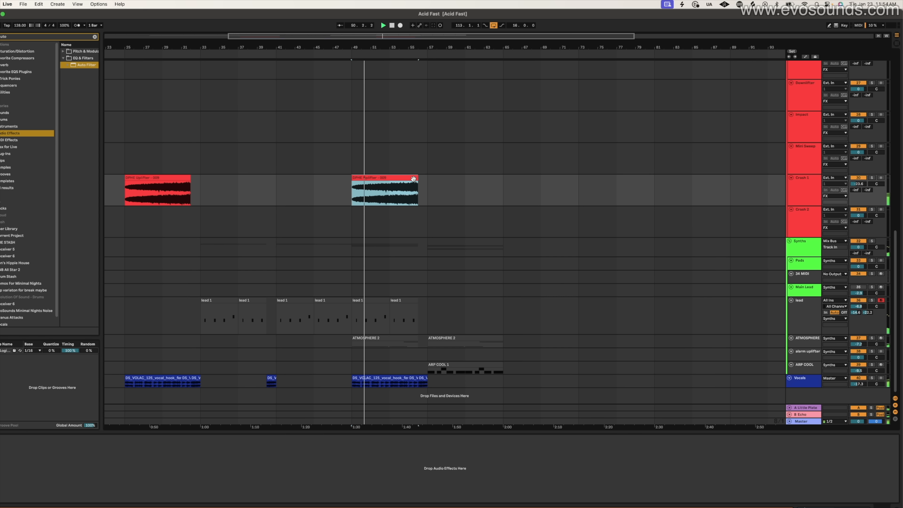
scroll(420, 188, up, 10)
scroll(419, 189, up, 3)
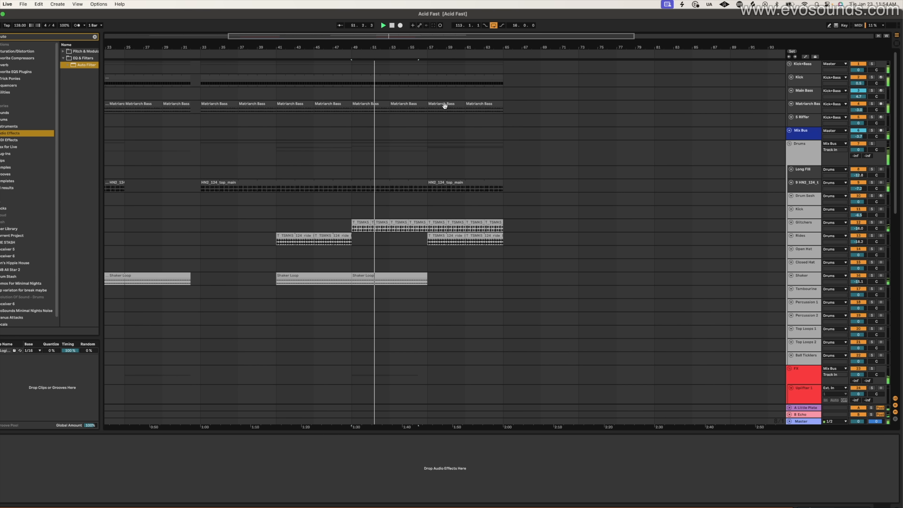
drag(427, 67, 500, 475)
key(ctrl+d)
right_click(502, 129)
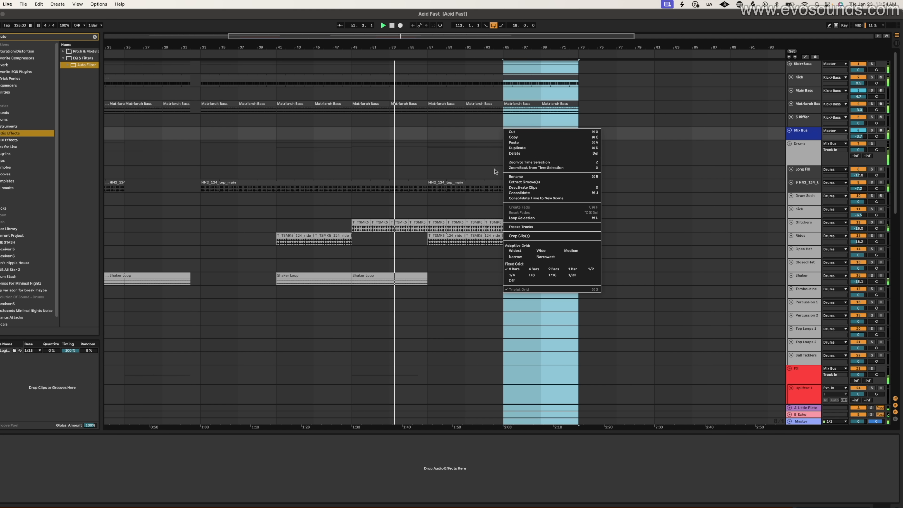
click(509, 268)
- Clear bar 56 from the kick and bass down to the Glitchers track, and delete the Glitchers perc loops over bars 57–61
drag(421, 48, 413, 106)
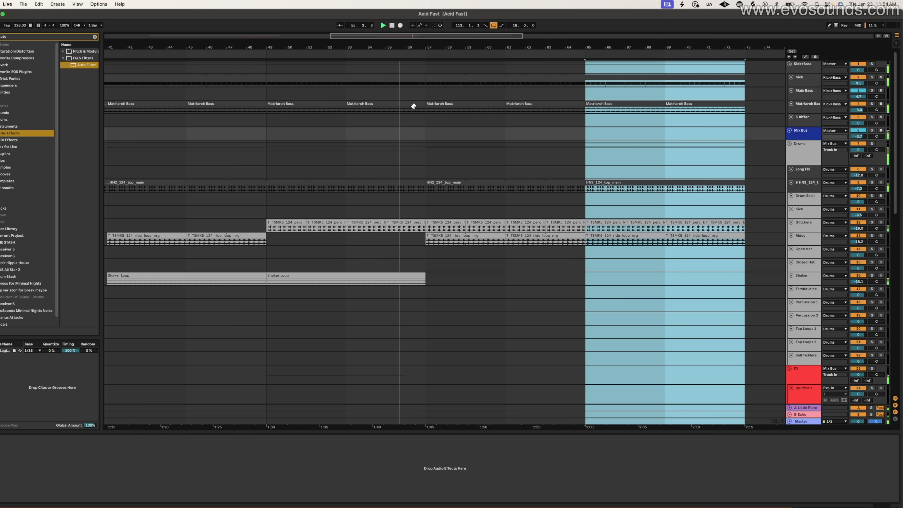
drag(406, 68, 425, 227)
key(Delete)
click(444, 222)
key(Delete)
click(483, 222)
key(Delete)
- Shorten the shaker loop to end at bar 56 and delete the ride loop over bars 57–61
click(422, 274)
drag(422, 273, 405, 274)
click(386, 252)
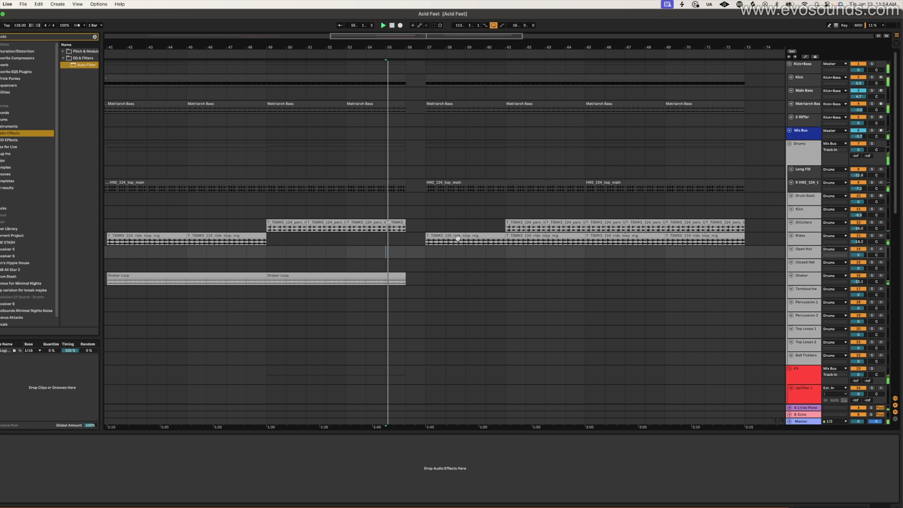
click(427, 238)
key(Delete)
scroll(440, 241, down, 10)
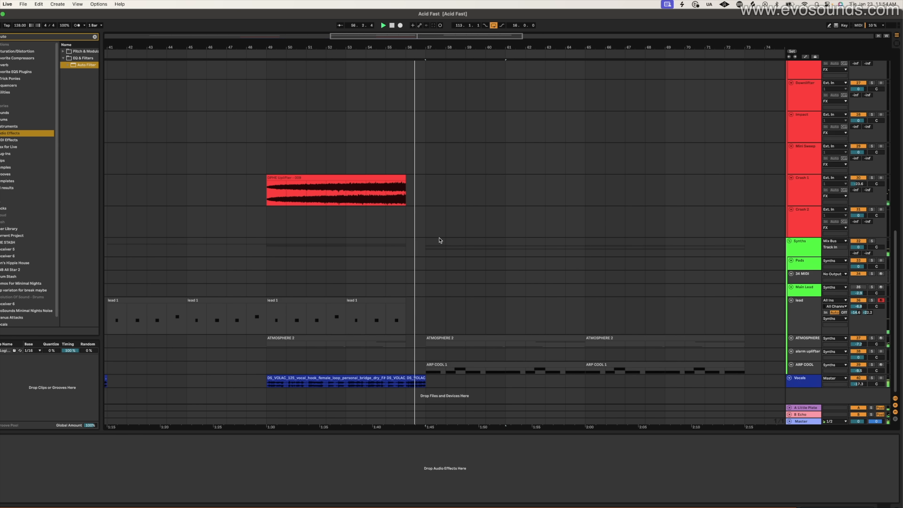
scroll(440, 240, up, 10)
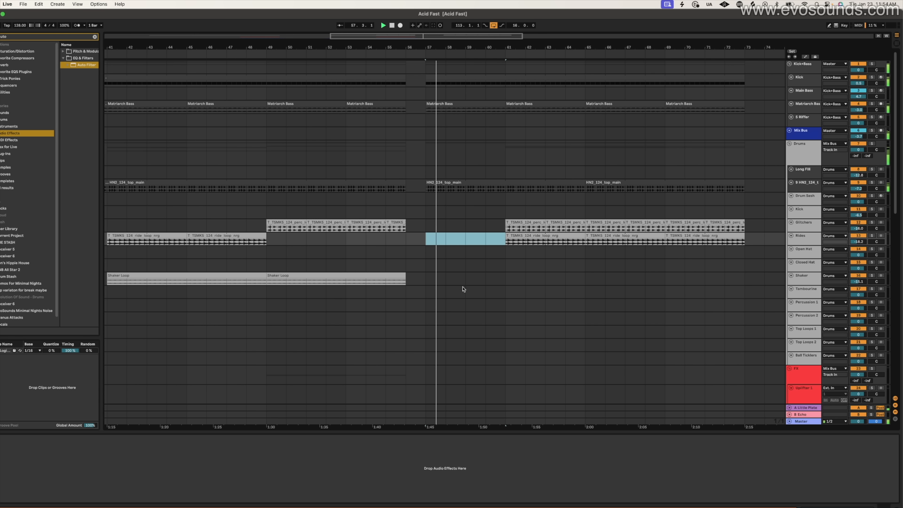
scroll(430, 192, down, 10)
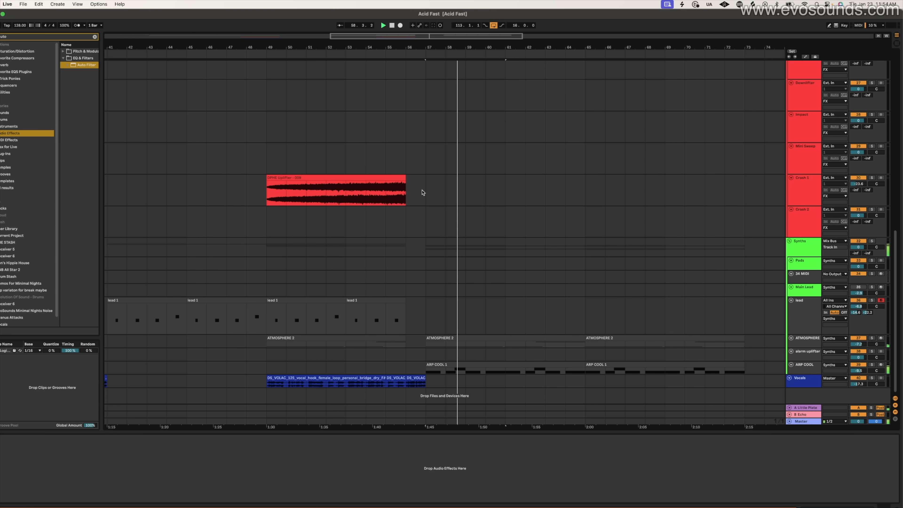
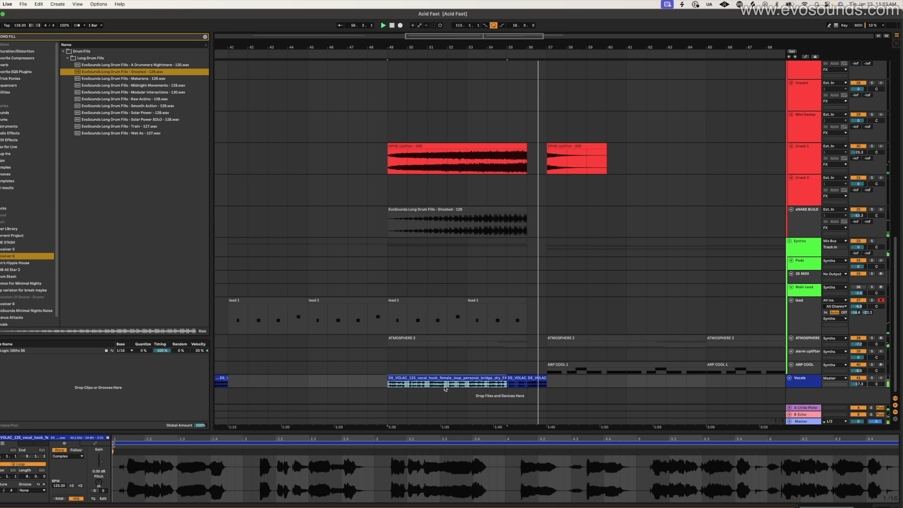
- Duplicate the shaker loop at bars 57–65 so it also fills bars 65–73
scroll(471, 388, right, 9)
scroll(471, 388, left, 10)
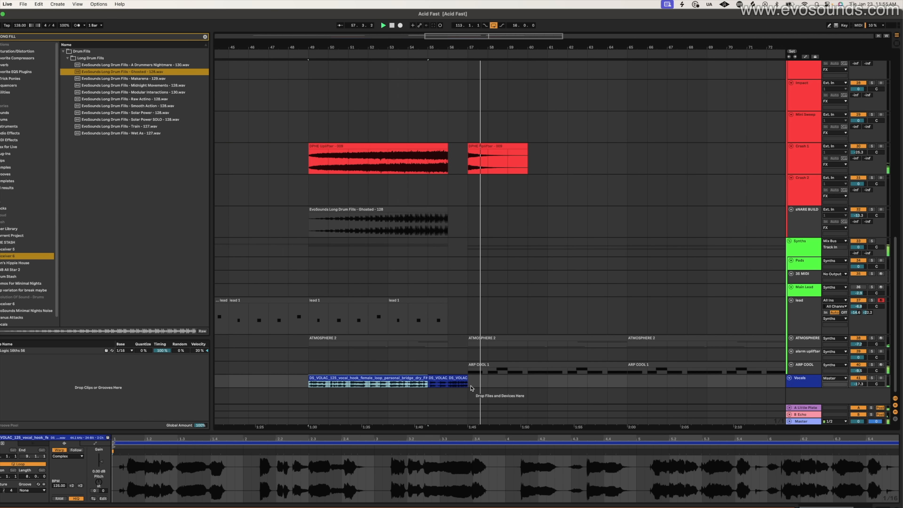
scroll(463, 364, up, 15)
scroll(505, 327, right, 3)
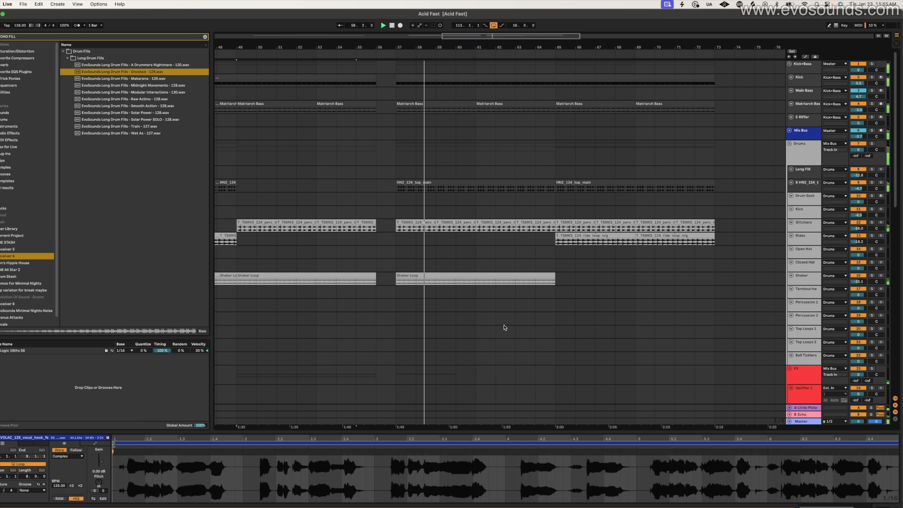
click(545, 276)
key(super+d)
- Show the automation lanes from the Kick+Bass Auto Filter and examine the tracks down to the vocals across bars 49–73
click(791, 74)
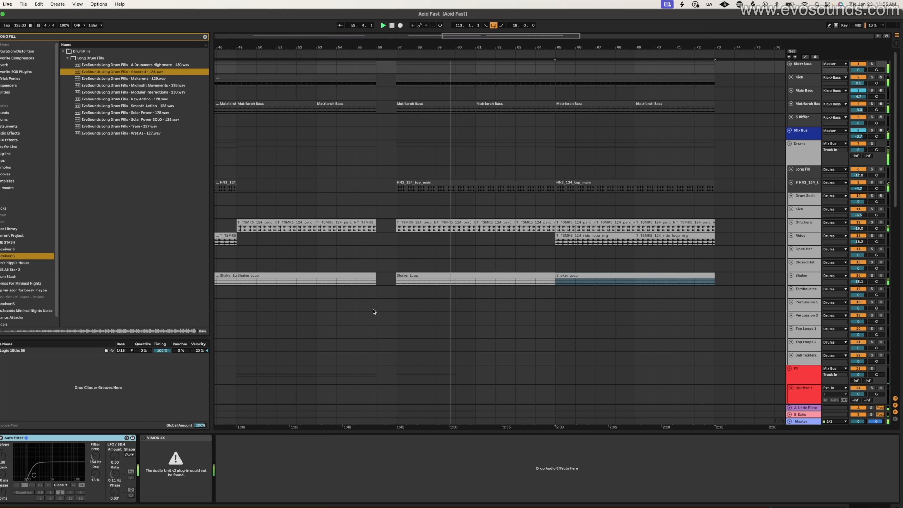
right_click(5, 441)
click(16, 442)
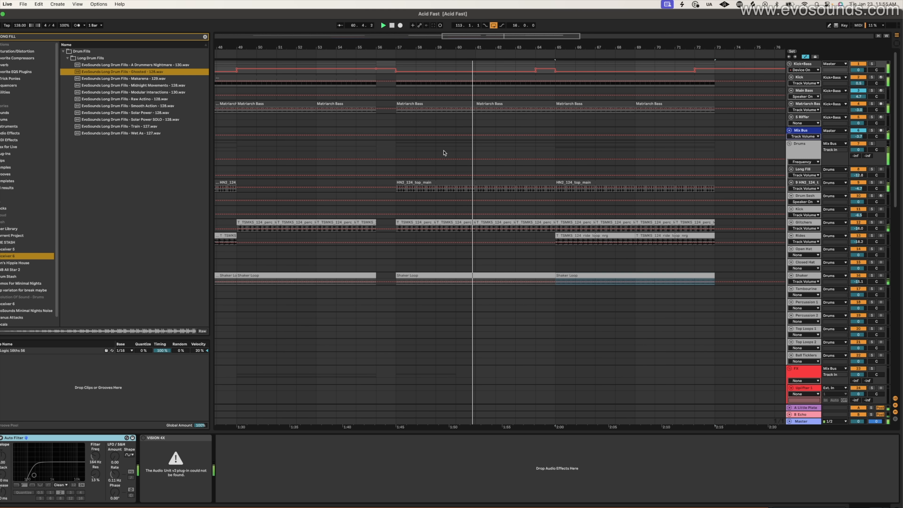
scroll(506, 139, down, 10)
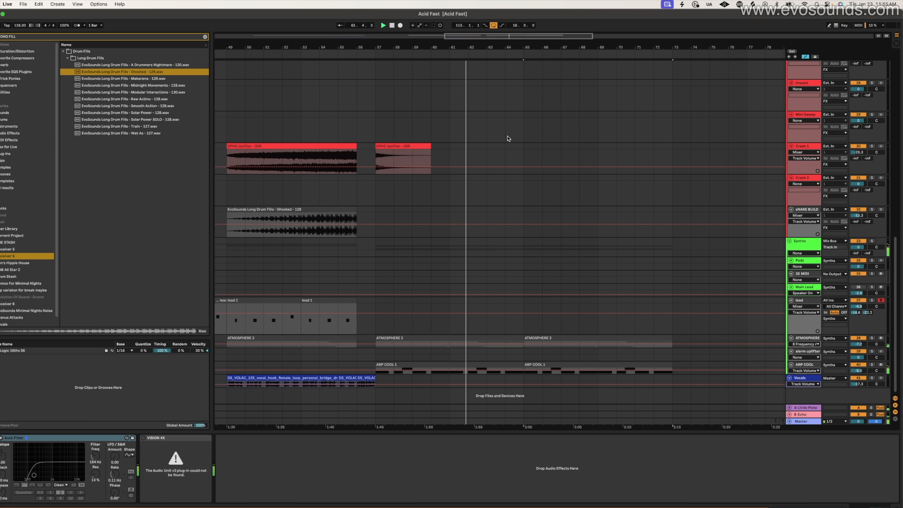
scroll(506, 139, left, 6)
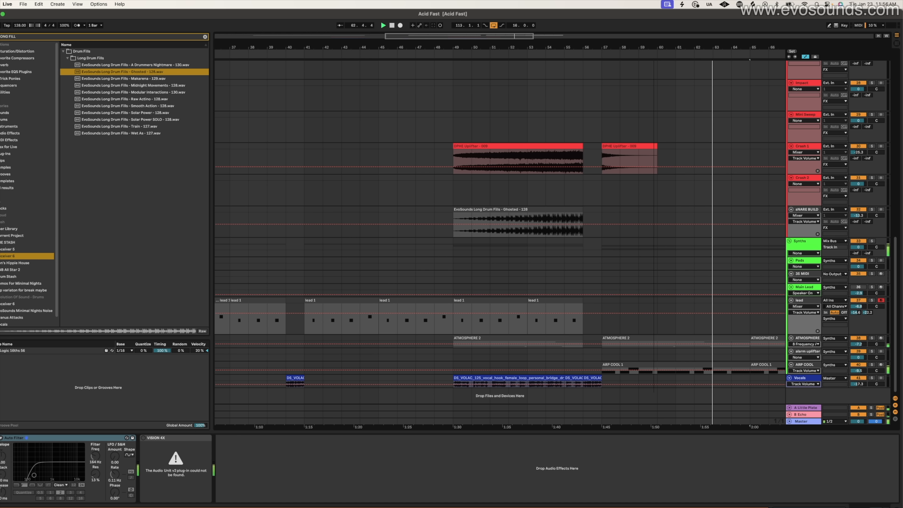
drag(500, 34, 500, 16)
scroll(538, 149, right, 10)
scroll(540, 159, left, 8)
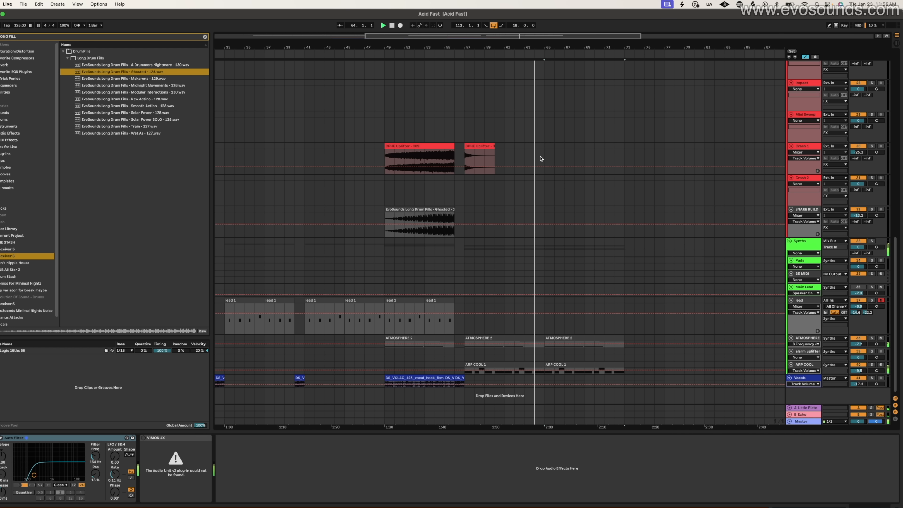
scroll(574, 313, up, 15)
scroll(536, 54, right, 4)
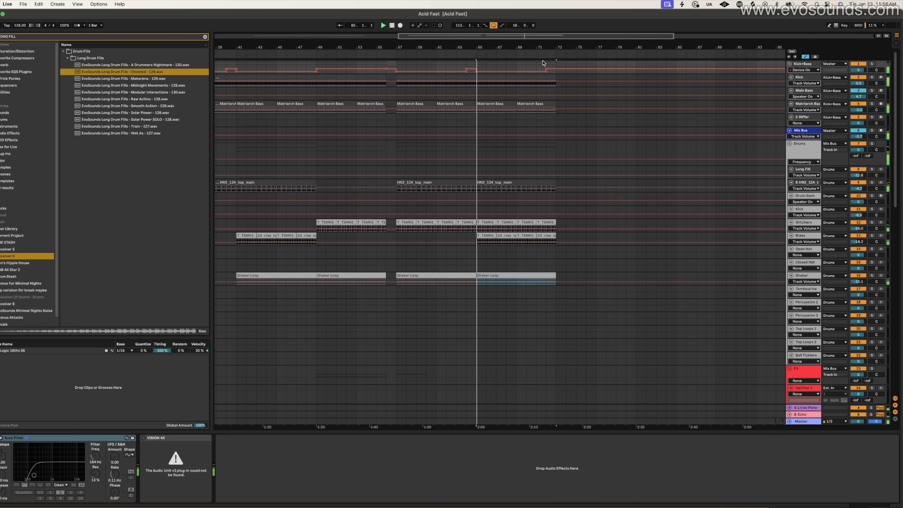
drag(530, 36, 530, 28)
scroll(533, 169, down, 10)
scroll(533, 172, down, 8)
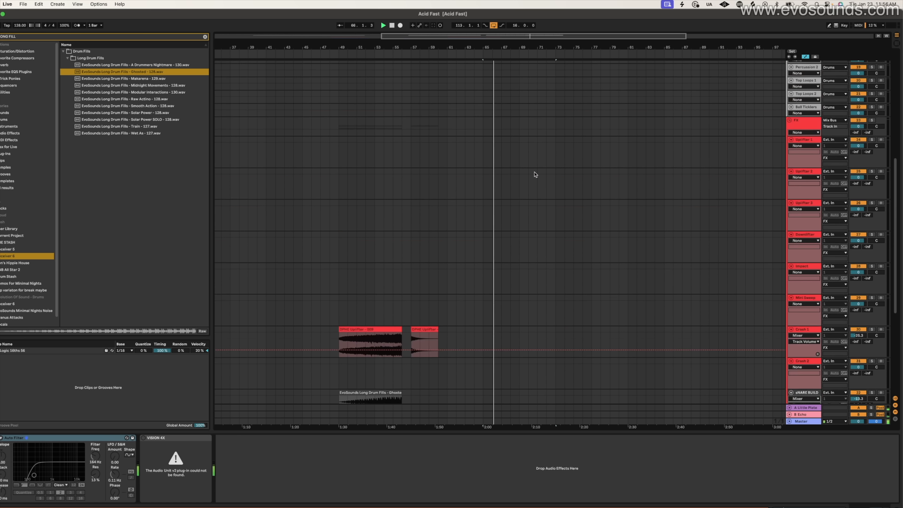
- Copy the one-bar vocal clip from bar 56 to bar 64 on the Vocals track
drag(406, 377, 479, 376)
click(361, 377)
click(485, 380)
- Duplicate the last Matriarch Bass clip twice to fill bars 73–81
scroll(515, 249, up, 15)
click(537, 104)
key(super+d)
key(super+d)
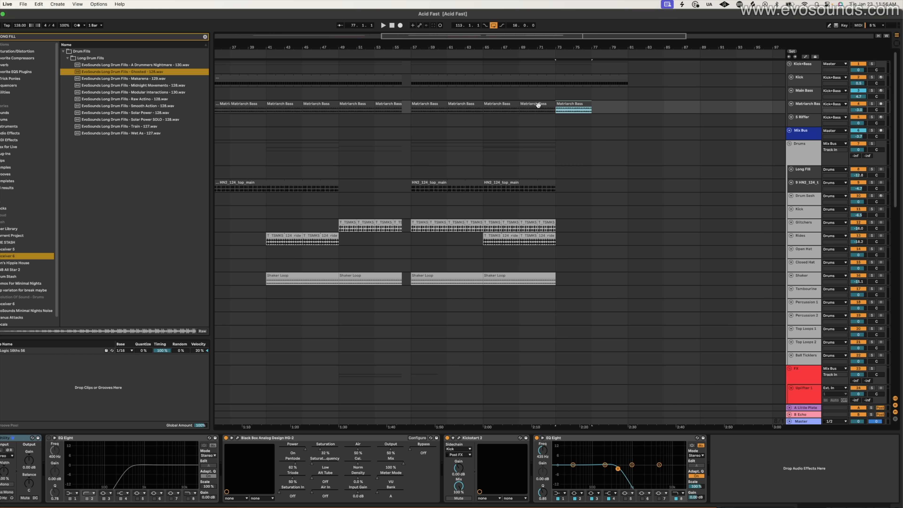
drag(570, 38, 570, 70)
- Play the arrangement from bar 69 and from bar 65 to check the lead-in to bar 73
click(532, 103)
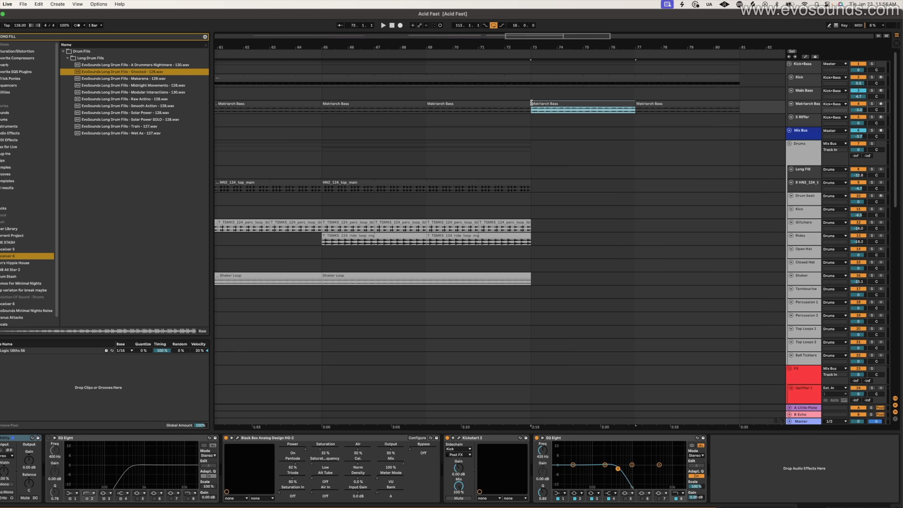
click(429, 164)
key(space)
click(322, 157)
key(space)
key(space)
- Copy the one-bar vocal clip from bar 55 and paste it at bar 73
drag(540, 48, 540, 35)
scroll(497, 249, down, 15)
click(303, 378)
key(super+c)
click(537, 383)
key(super+v)
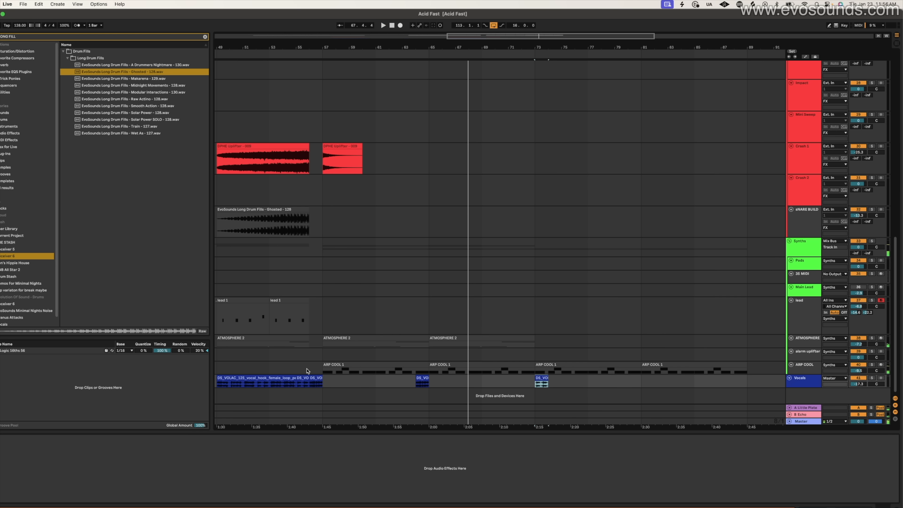
- Try deleting the vocals over bars 49–57, undo that deletion, and remove the vocal clip pasted at bar 73
click(238, 376)
shift+click(316, 378)
key(Delete)
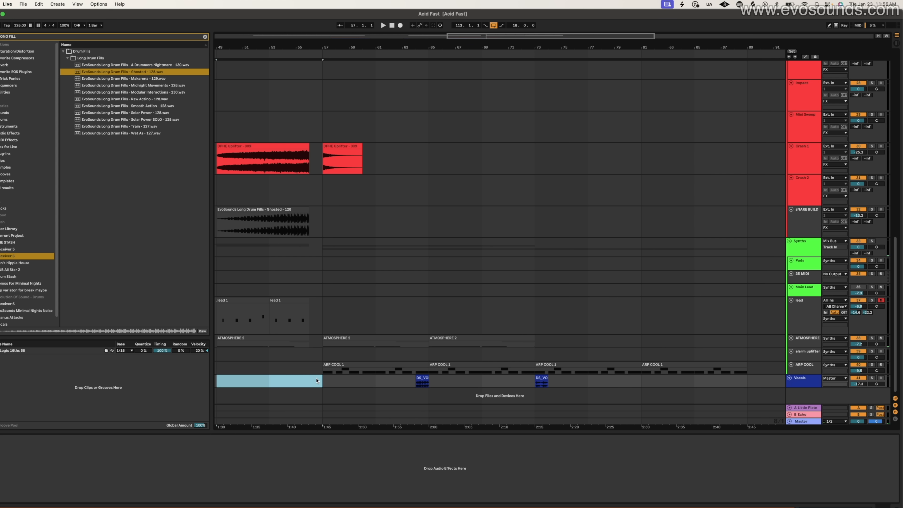
key(super+z)
click(545, 377)
key(Delete)
key(space)
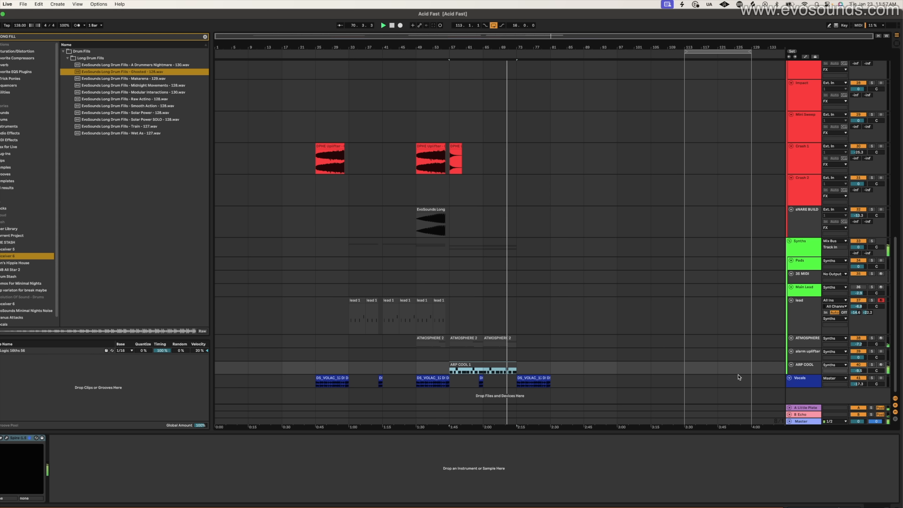
- Copy the Crash 1 track's uplifter clip from bar 49 to bar 65 and extend its end to about bar 79
click(541, 378)
scroll(534, 365, up, 4)
scroll(533, 365, up, 4)
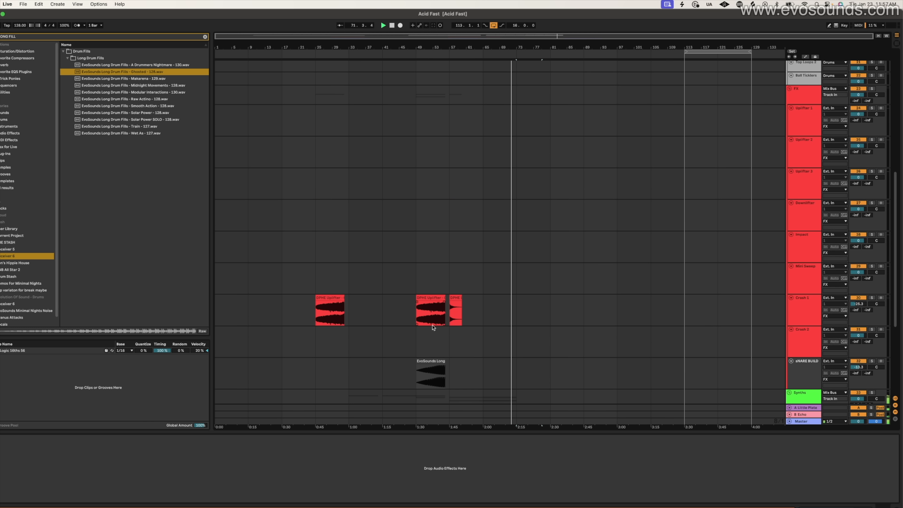
click(433, 298)
key(super+c)
click(482, 317)
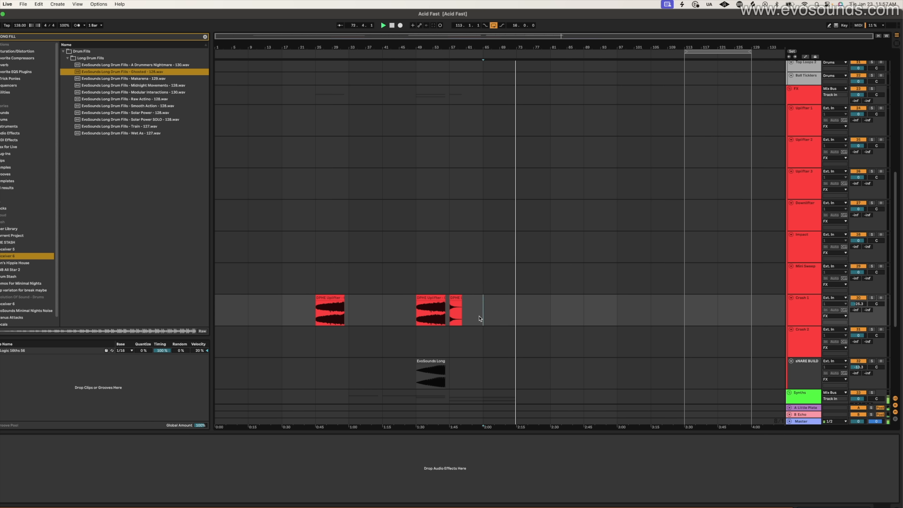
key(super+v)
drag(512, 298, 542, 302)
- Play the copied uplifter from just before bar 73 and from just after bar 65
click(512, 312)
key(space)
key(space)
click(486, 309)
key(space)
key(space)
scroll(391, 248, down, 8)
click(431, 221)
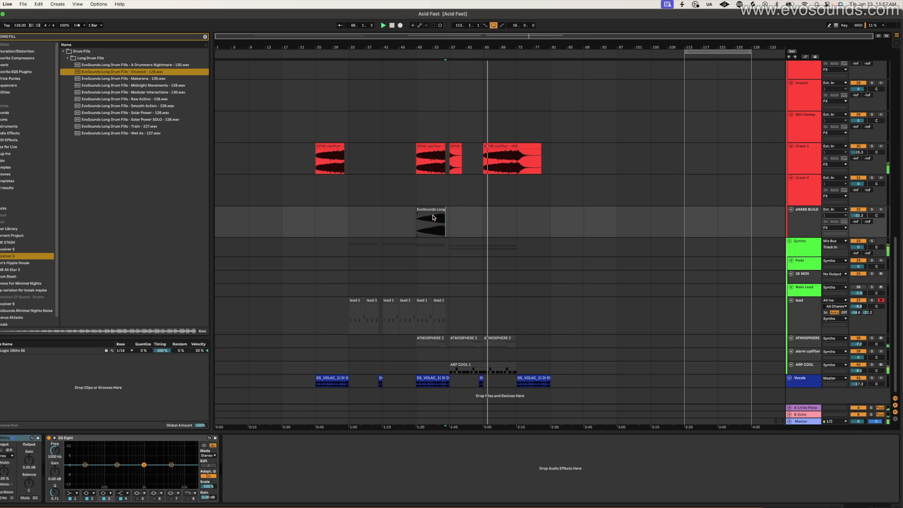
- Show the Kick+Bass group's Device On automation for the Auto Filter around bar 73
mouse_move(504, 35)
mouse_down()
mouse_move(521, 81)
mouse_move(576, 103)
mouse_up()
scroll(578, 105, up, 20)
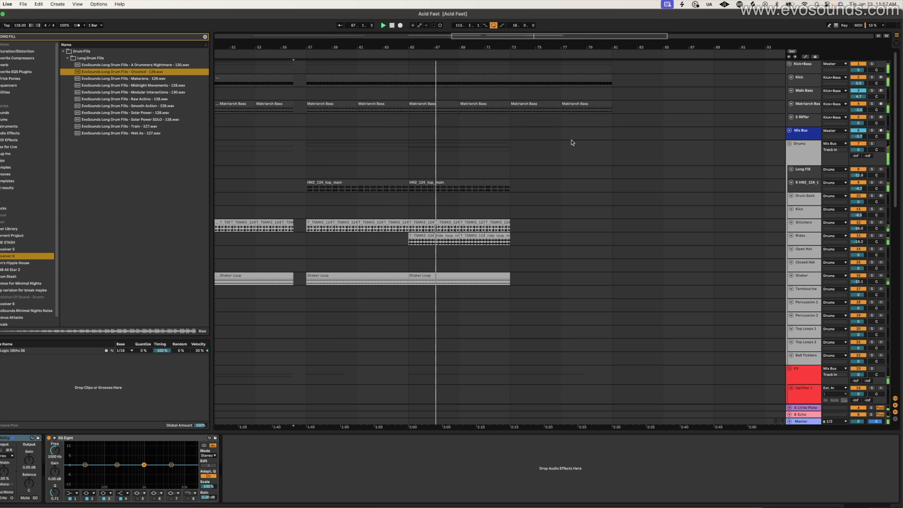
click(812, 69)
key(a)
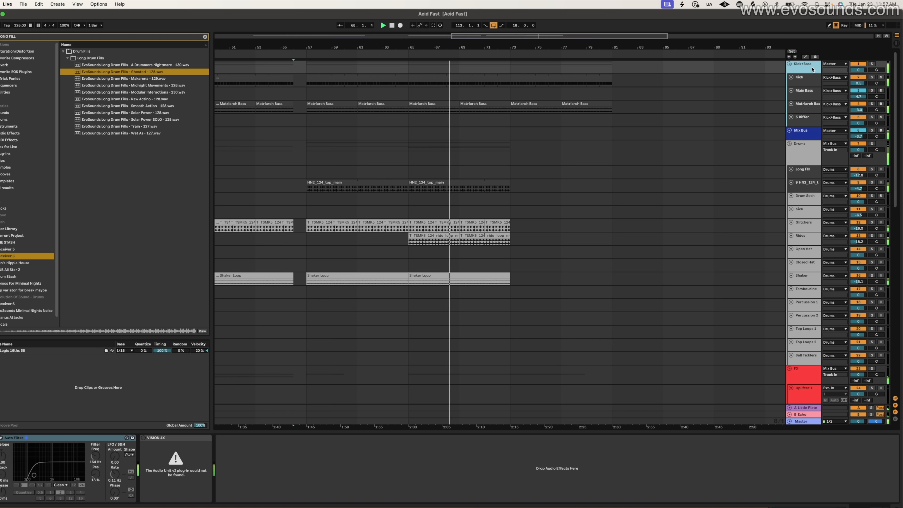
key(m)
key(a)
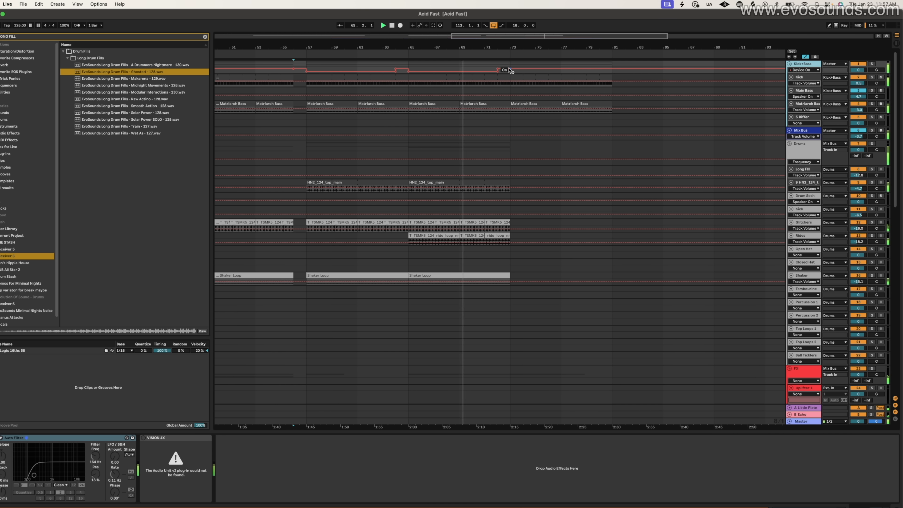
- Duplicate the kick and Matriarch Bass clips to extend them to bar 89
click(529, 83)
click(538, 103)
key(ctrl+d)
key(ctrl+d)
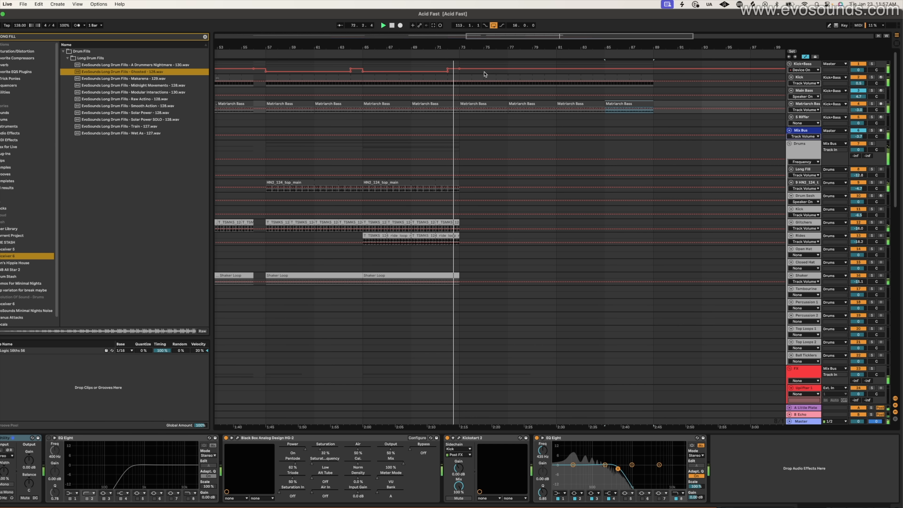
- Switch the Kick+Bass Auto Filter off from bar 73 in its Device On automation
click(465, 70)
scroll(470, 104, down, 2)
scroll(470, 106, down, 10)
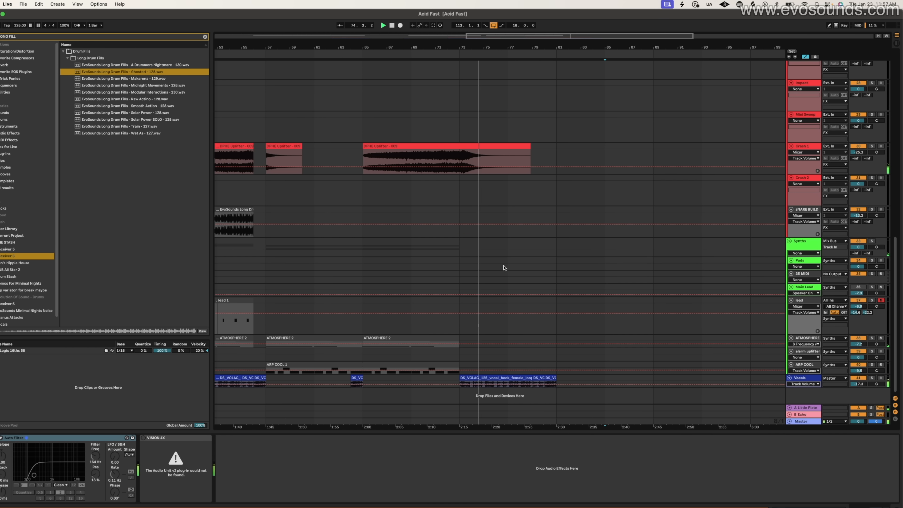
scroll(534, 379, up, 15)
- Stop playback and remove the extra kick and Matriarch Bass clips after bar 81
drag(606, 104, 653, 104)
key(space)
drag(575, 36, 572, 38)
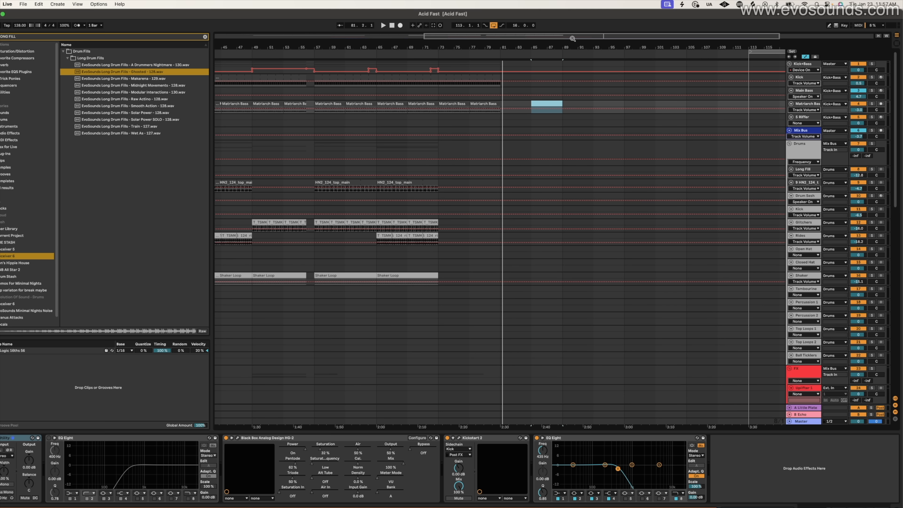
- Copy the ATMOSPHERE 2 clip from bar 57 and paste it repeatedly from bar 73 to bar 113
scroll(582, 70, down, 15)
key(a)
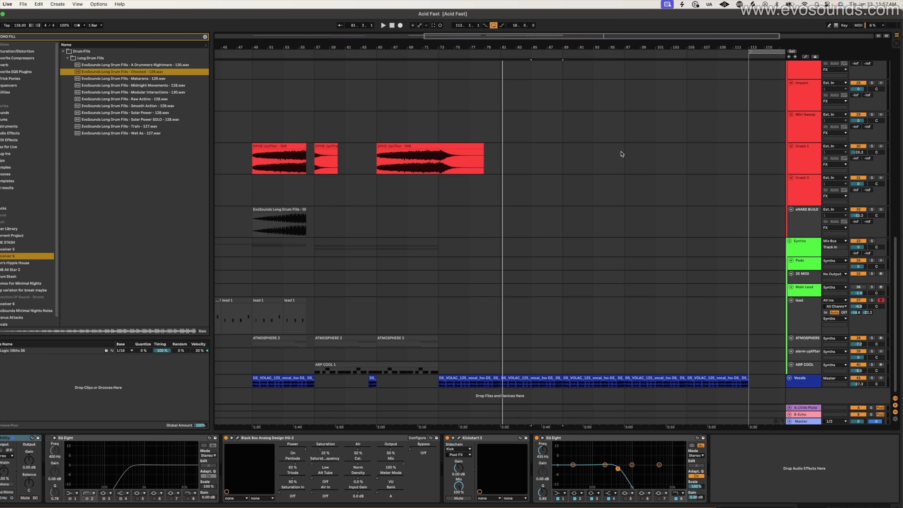
scroll(547, 249, up, 5)
scroll(498, 222, down, 3)
scroll(513, 218, left, 3)
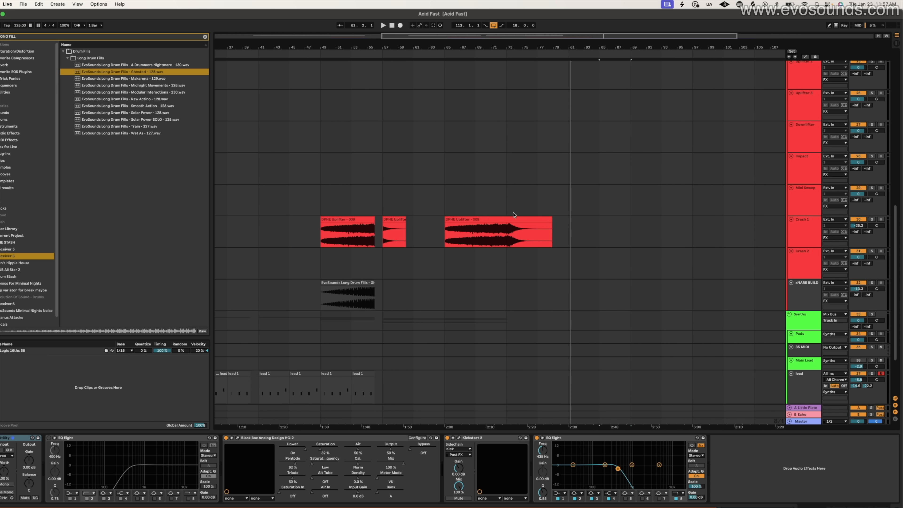
scroll(462, 284, down, 3)
click(418, 338)
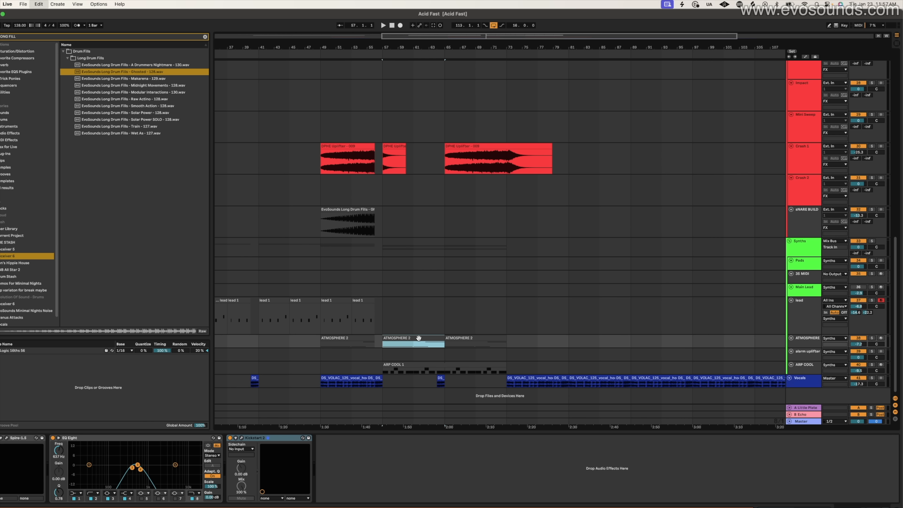
click(505, 343)
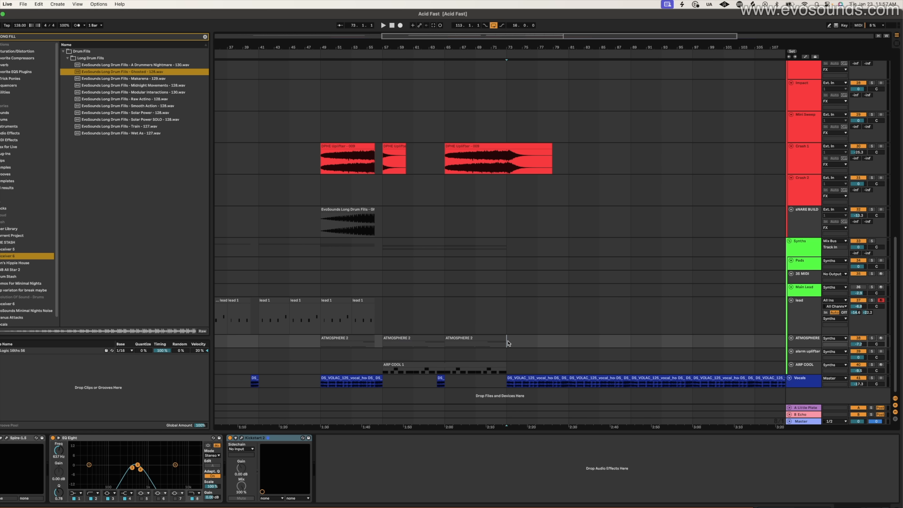
key(super+v)
key(super+v)
key(super+v)
key(super+v)
key(super+v)
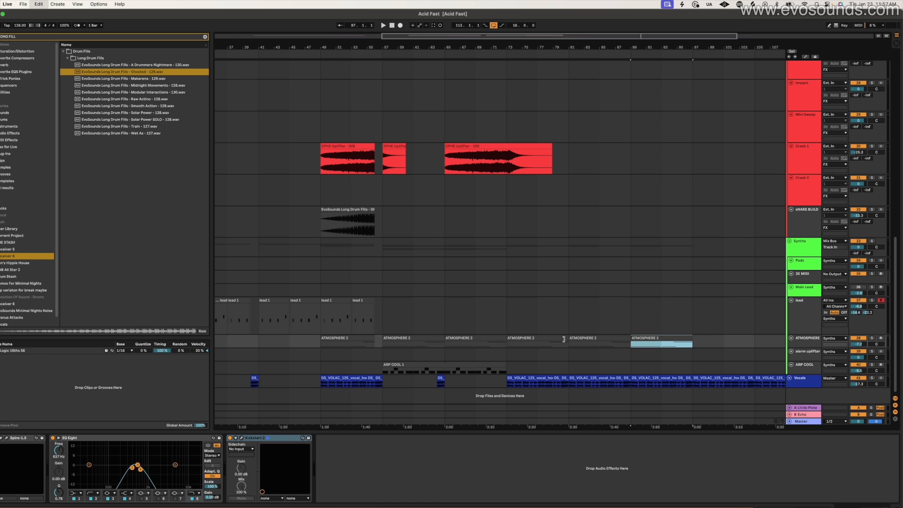
scroll(519, 319, up, 10)
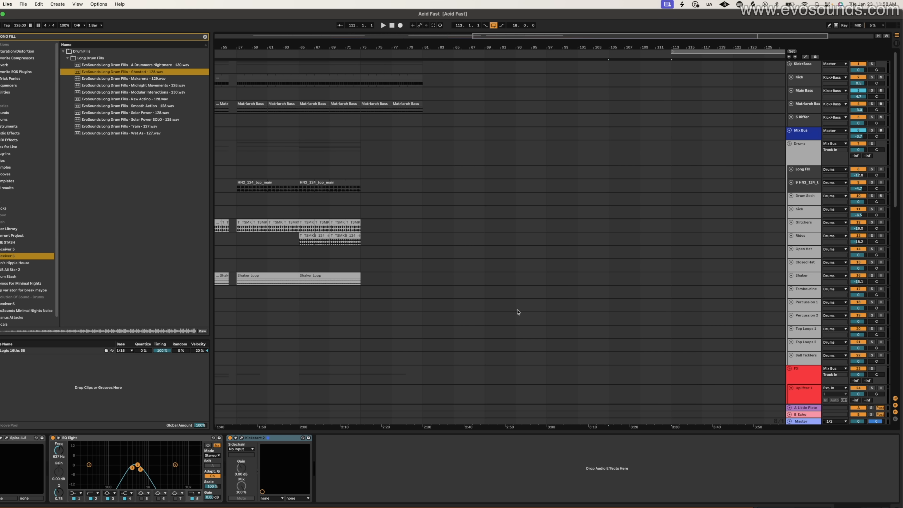
- Move the arrangement loop brace to bars 17–33 and switch looping off
drag(743, 38, 808, 27)
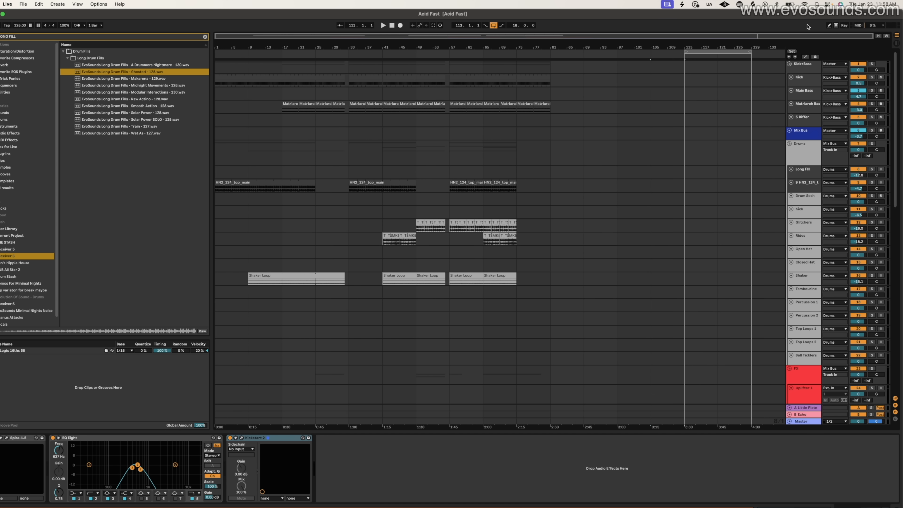
drag(717, 51, 337, 116)
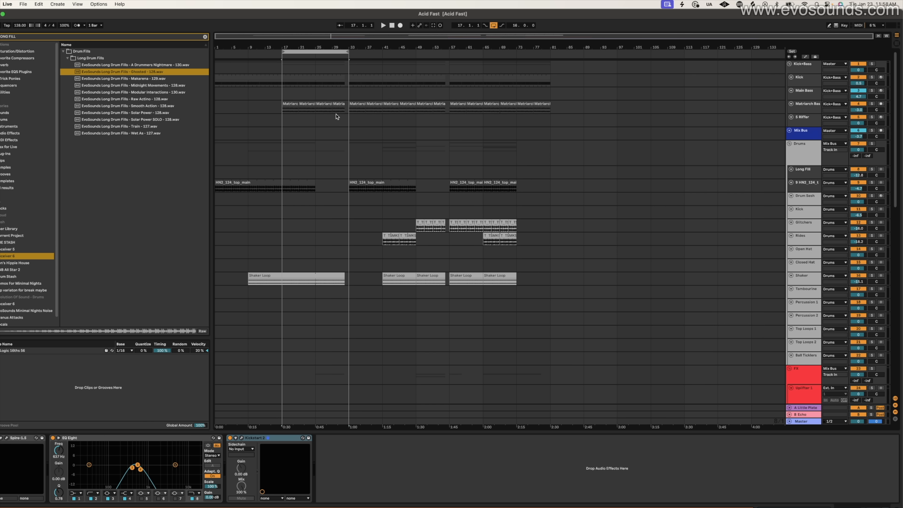
click(492, 26)
scroll(510, 171, down, 10)
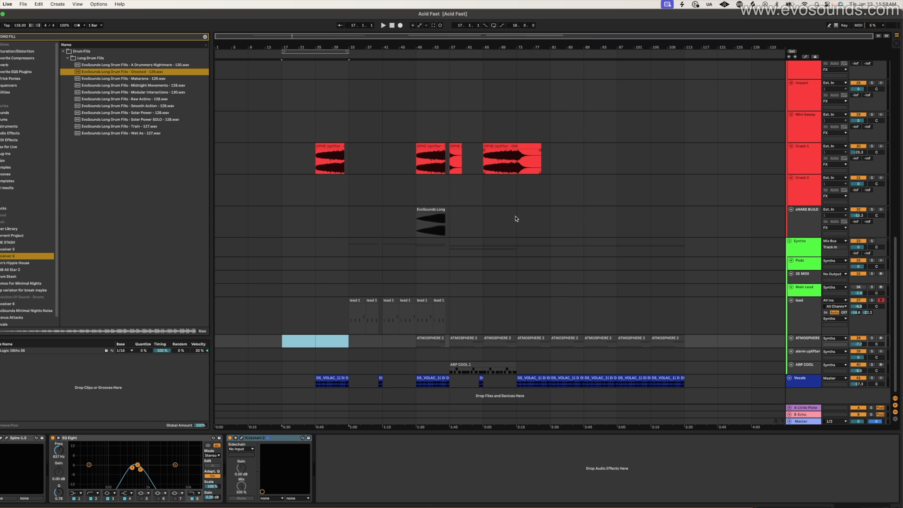
scroll(501, 303, up, 8)
- Play from bar 65 and delete the ATMOSPHERE 2 clip over bars 65–73
click(495, 128)
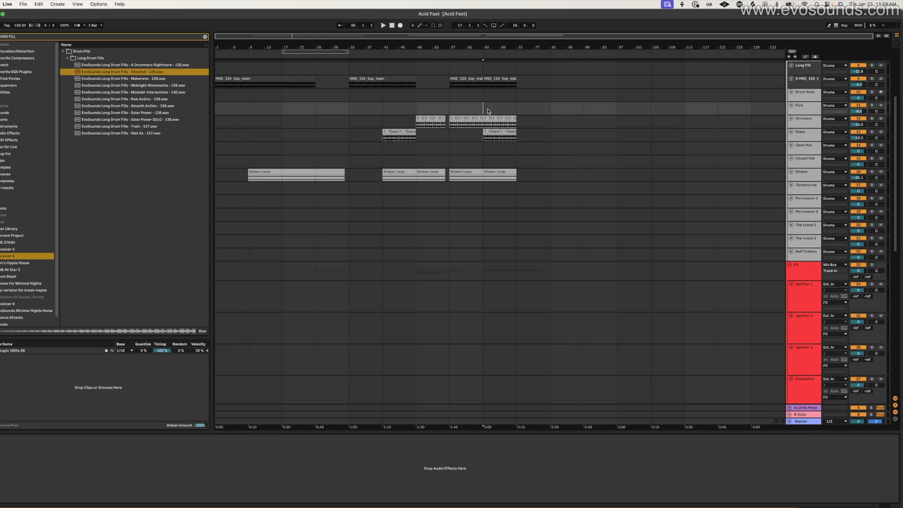
key(space)
scroll(495, 106, down, 8)
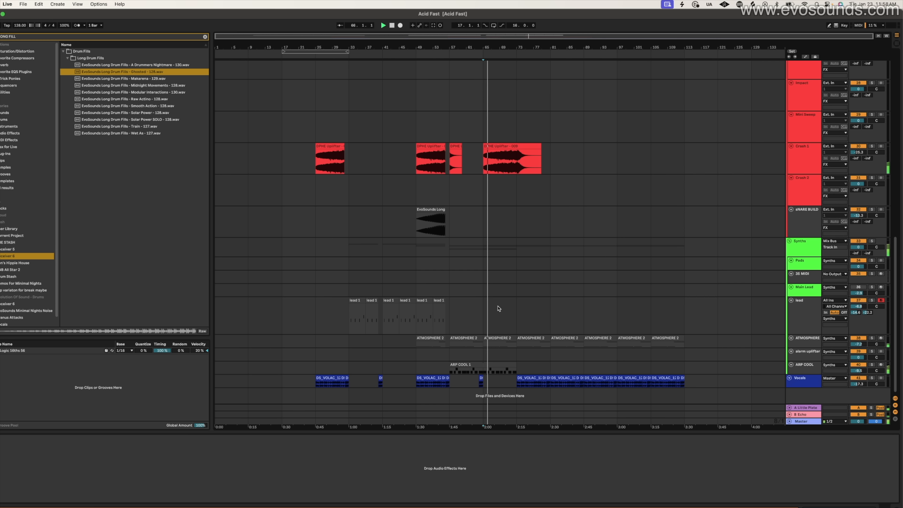
click(528, 338)
click(496, 337)
key(Delete)
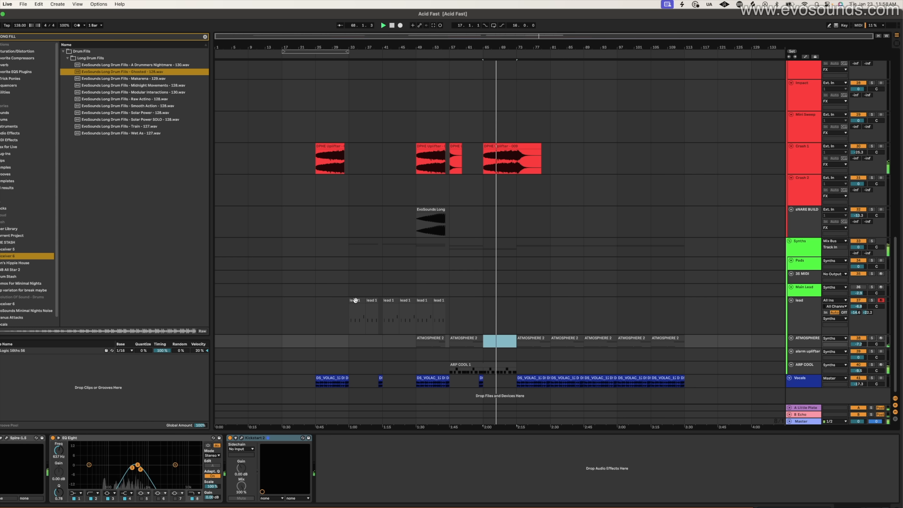
- Copy the lead 1 clip from bar 33 and repeat it on the lead track from bar 57 to bar 73
click(357, 315)
click(459, 312)
key(super+d)
key(super+d)
key(super+d)
key(super+d)
key(super+d)
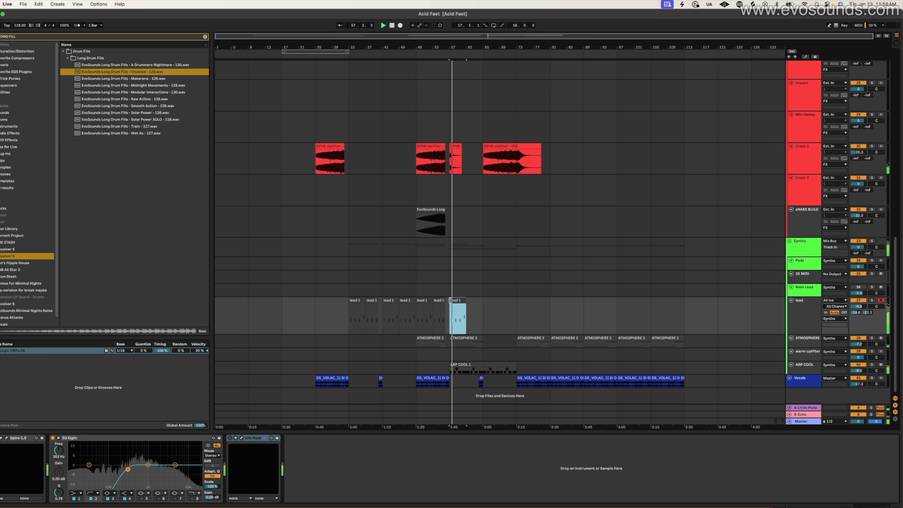
- Undo the extra duplicate, delete the lead 1 clips over bars 57–65 and restart playback at bar 65
key(super+z)
click(456, 301)
key(Delete)
click(474, 301)
key(Delete)
click(489, 301)
key(space)
key(space)
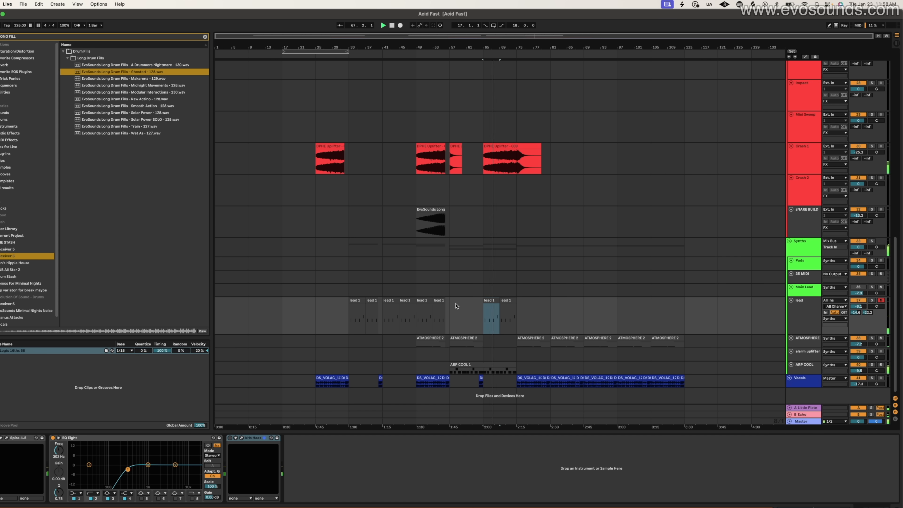
- Duplicate the Shaker Loop clip to fill bars 73–81
click(503, 298)
drag(485, 36, 497, 53)
scroll(534, 214, up, 10)
click(530, 258)
scroll(537, 242, down, 10)
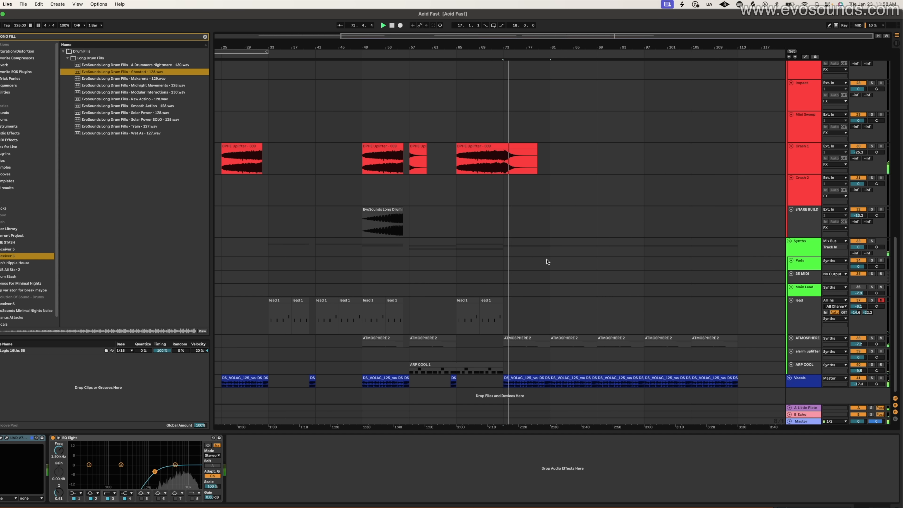
scroll(546, 257, up, 10)
scroll(547, 255, down, 10)
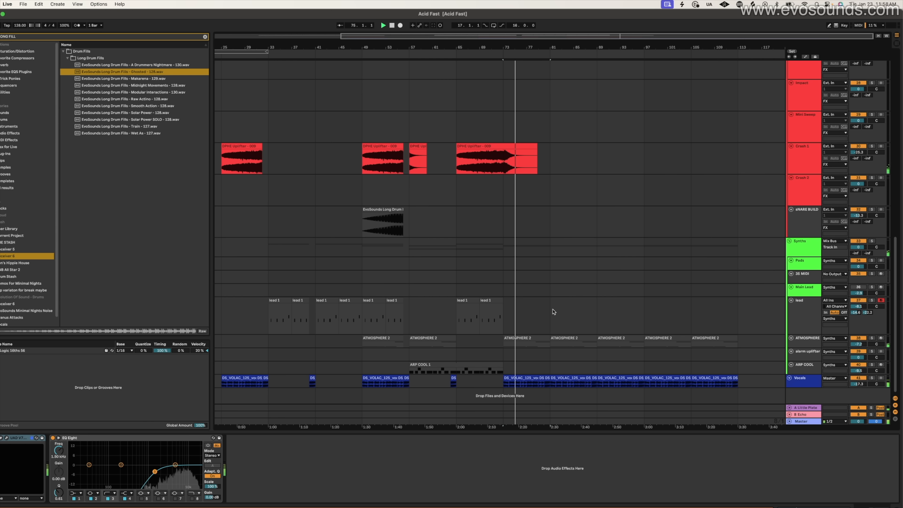
click(567, 338)
scroll(569, 285, up, 10)
scroll(569, 249, down, 10)
- Copy the ARP COOL 1 section over bars 57–65 and paste it at bars 89 and 97
drag(524, 368, 576, 367)
click(400, 365)
drag(368, 371, 420, 367)
key(super+c)
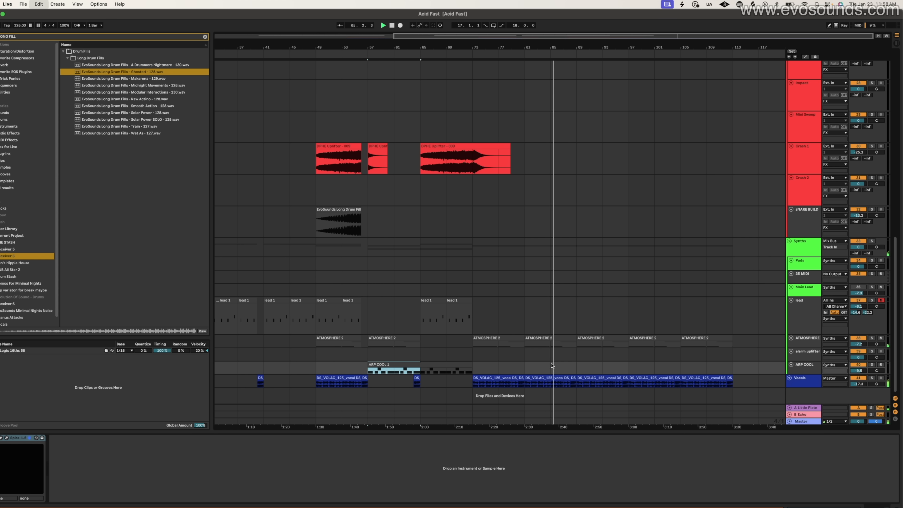
click(576, 368)
key(super+v)
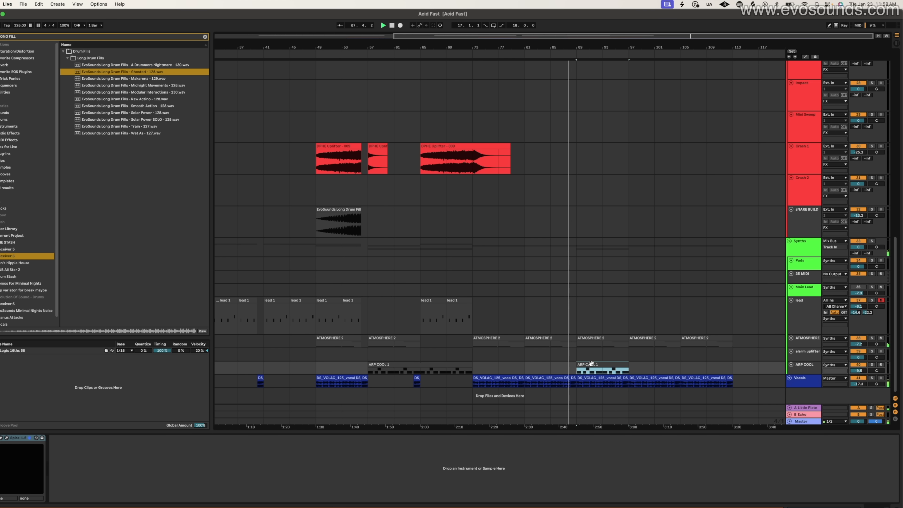
click(584, 378)
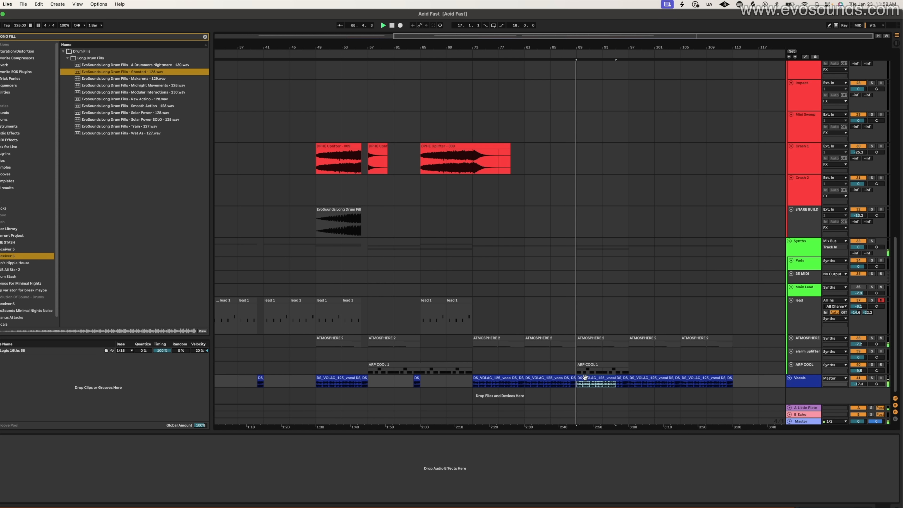
click(599, 364)
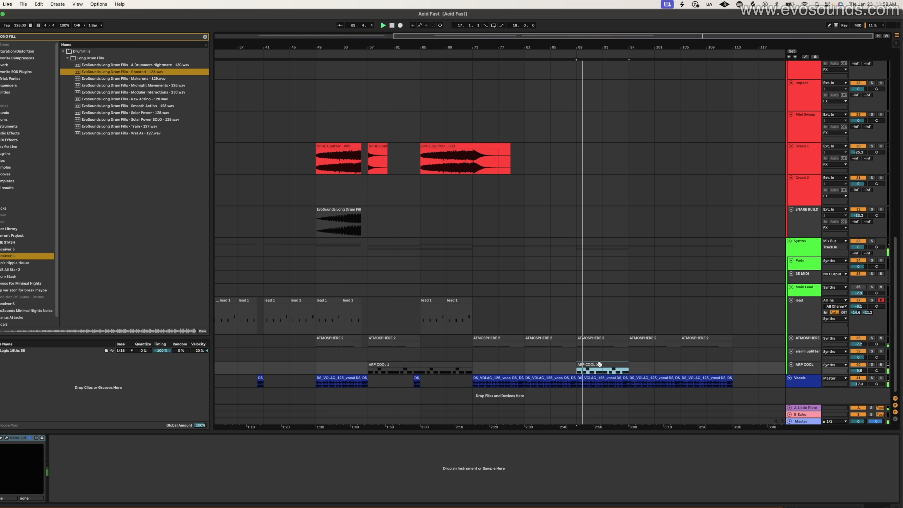
key(super+c)
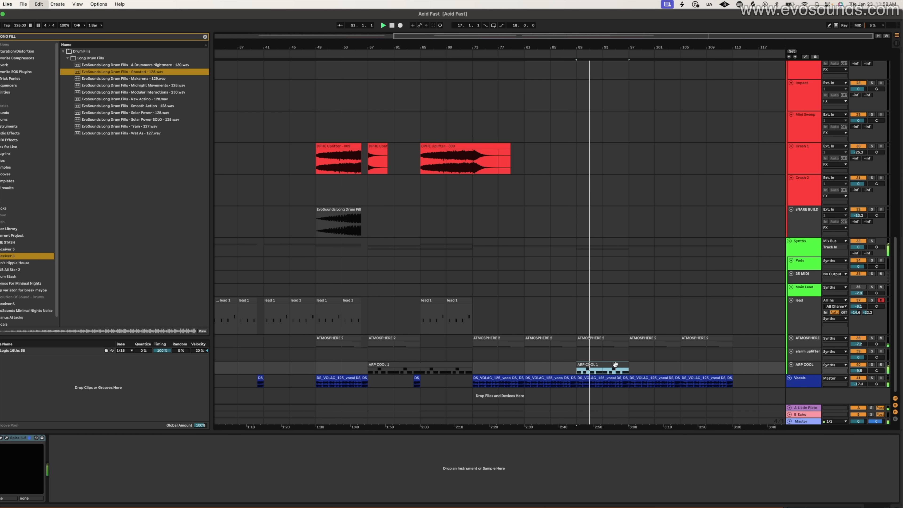
key(super+v)
- Delete the vocal clips from bar 89 up to the last short clip before bar 97
click(603, 377)
key(Delete)
click(619, 377)
key(Delete)
click(625, 377)
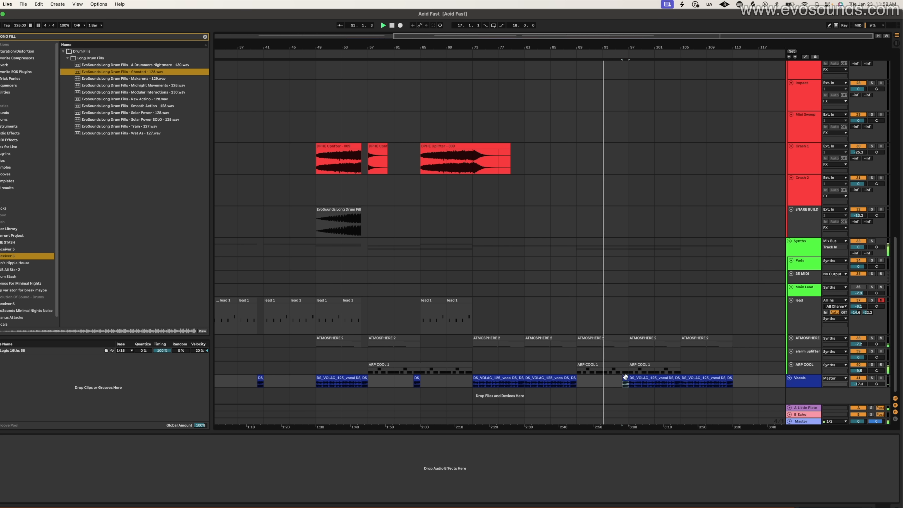
- Copy the kick clip on the Kick track to bars 97–113
scroll(617, 388, up, 15)
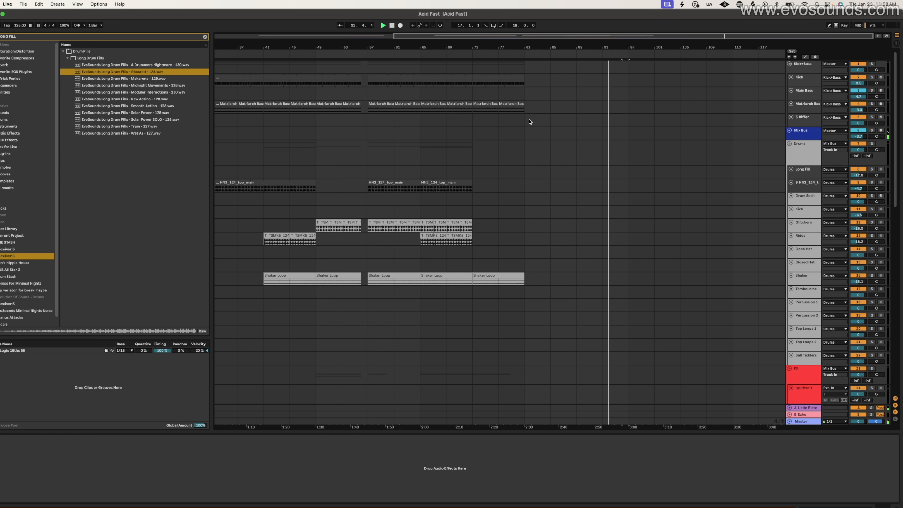
click(510, 76)
scroll(621, 83, down, 15)
- Delete the vocal clips from bar 97 onward, keeping only the last short clip before bar 113
click(680, 383)
key(a)
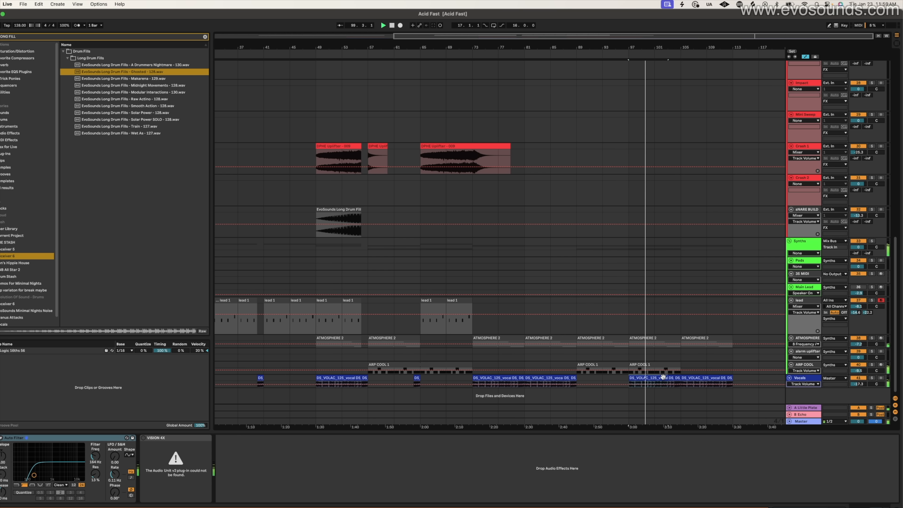
click(654, 379)
key(Delete)
click(677, 377)
key(Delete)
click(672, 378)
key(Delete)
click(688, 378)
key(Delete)
click(723, 377)
key(Delete)
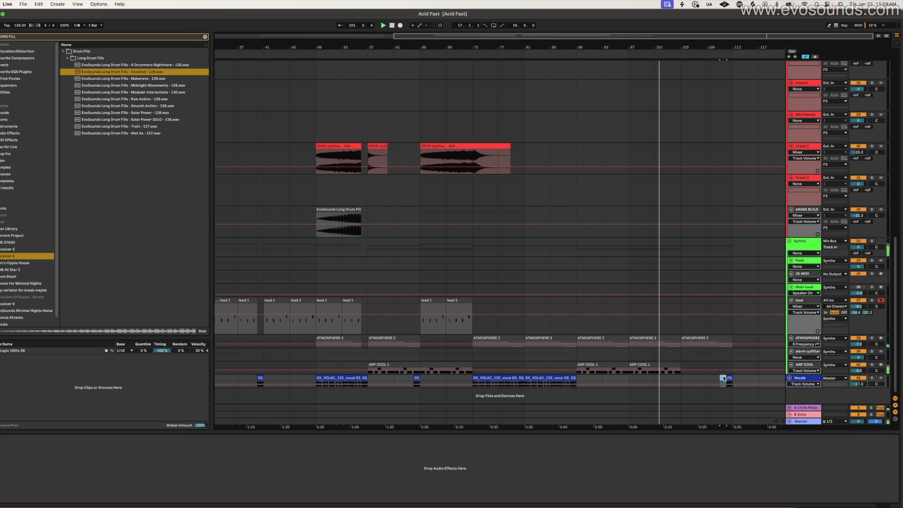
- Duplicate the ARP COOL 1 clip to fill bars 105–113 and stop playback
click(652, 364)
key(super+d)
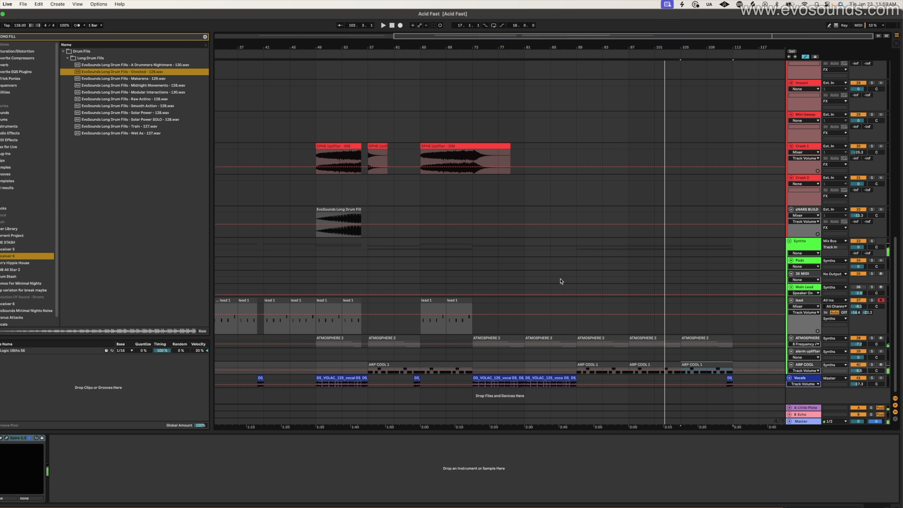
key(space)
- Hide the automation lanes in the arrangement
click(467, 191)
right_click(467, 191)
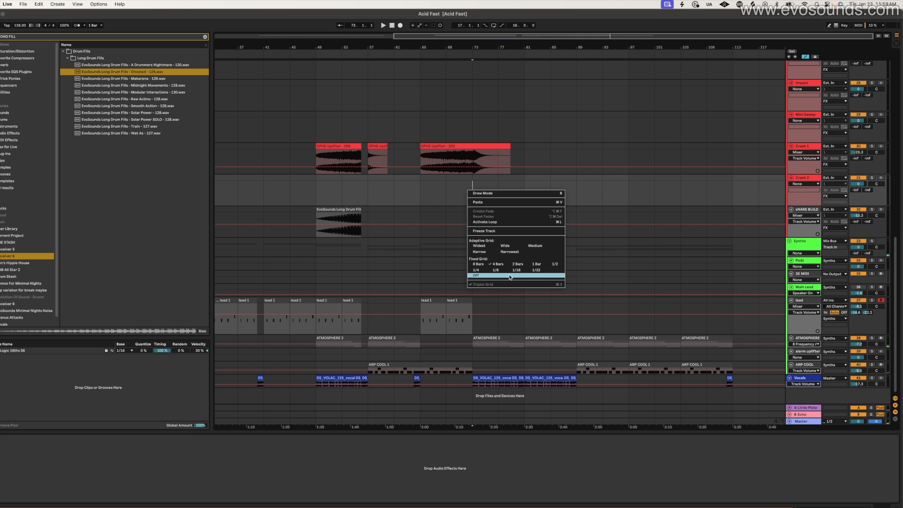
click(474, 266)
click(806, 57)
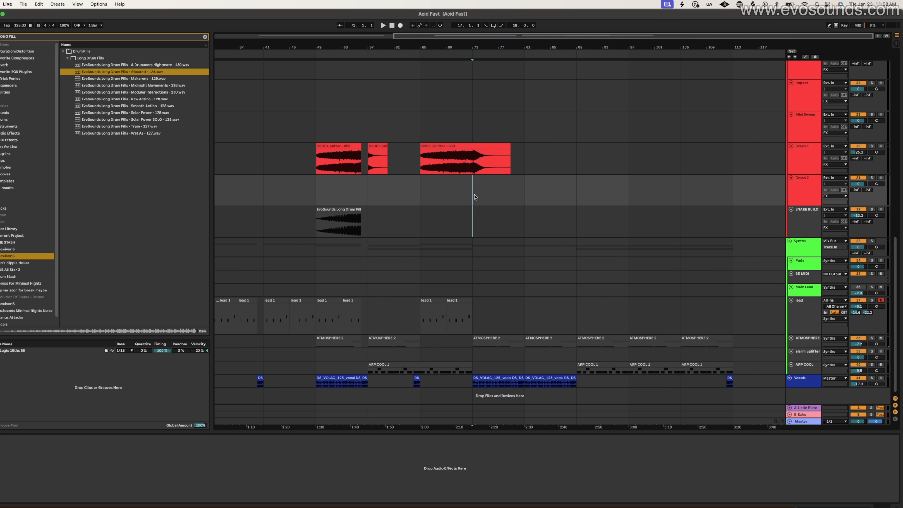
scroll(474, 195, down, 3)
mouse_move(549, 195)
mouse_down()
mouse_move(669, 200)
mouse_move(547, 203)
mouse_move(694, 186)
mouse_move(587, 198)
mouse_move(683, 183)
mouse_up()
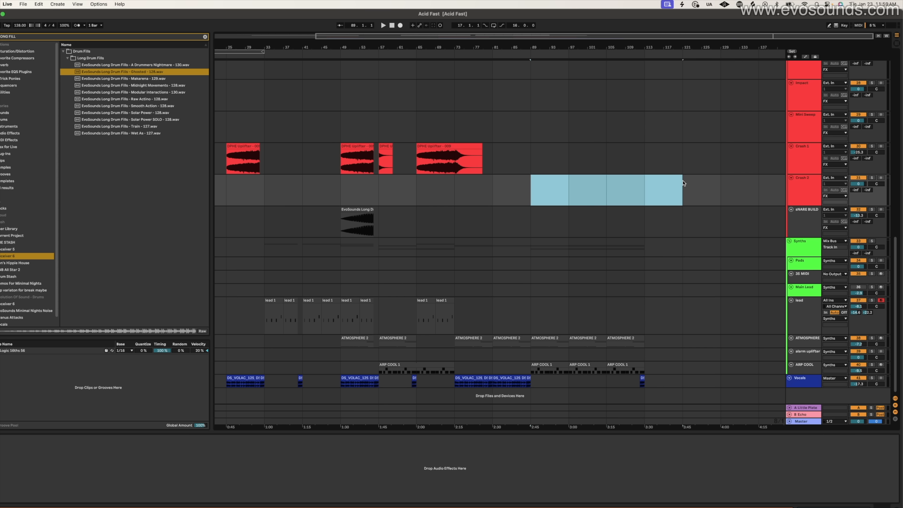
mouse_move(540, 194)
mouse_down()
mouse_move(675, 187)
mouse_move(532, 195)
mouse_up()
drag(545, 202, 677, 184)
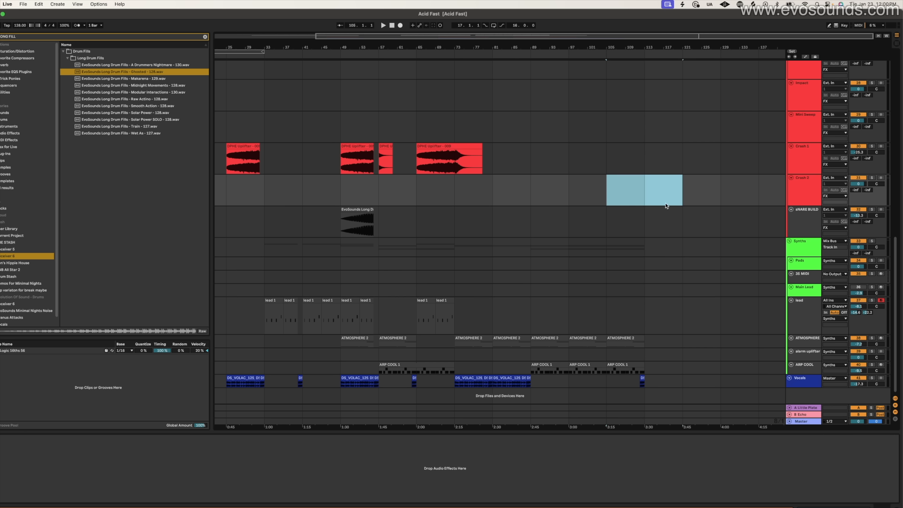
- Add the Ghosted long drum fill to the SNARE BUILD track at bar 105 and copy the bar 65 uplifter clip to the same bar
drag(122, 72, 609, 222)
key(space)
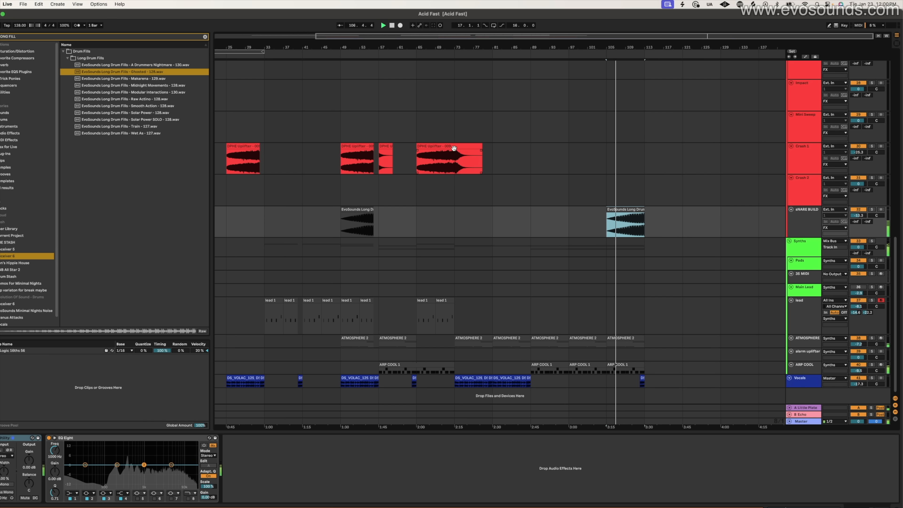
click(584, 157)
click(611, 157)
key(super+v)
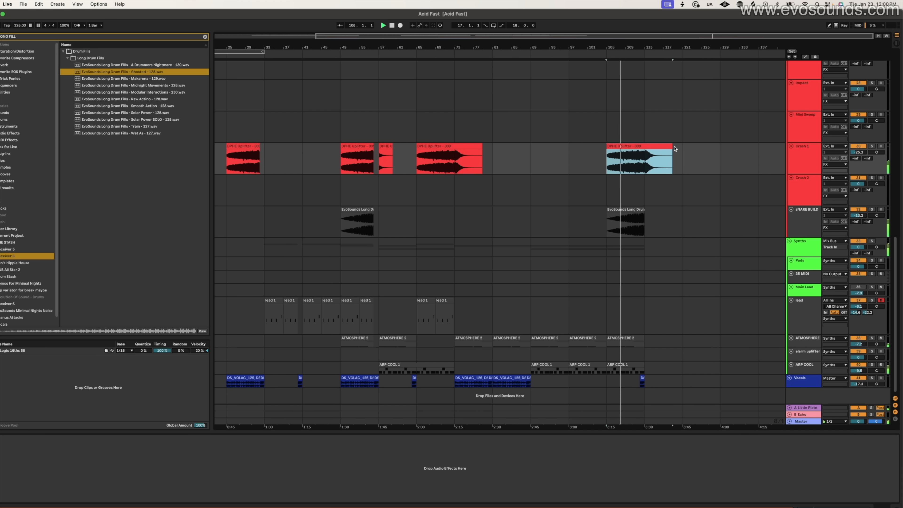
scroll(641, 165, up, 10)
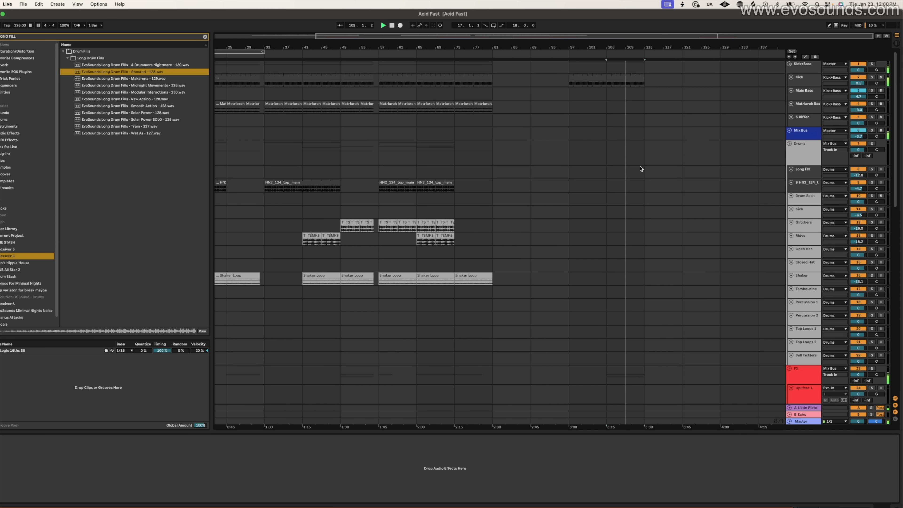
scroll(312, 70, left, 2)
drag(281, 64, 402, 242)
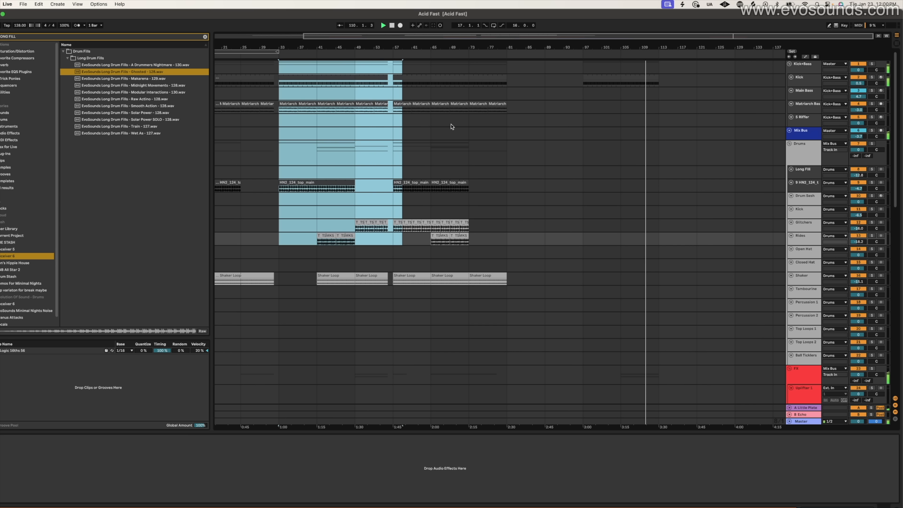
drag(284, 72, 397, 455)
key(space)
scroll(484, 266, up, 2)
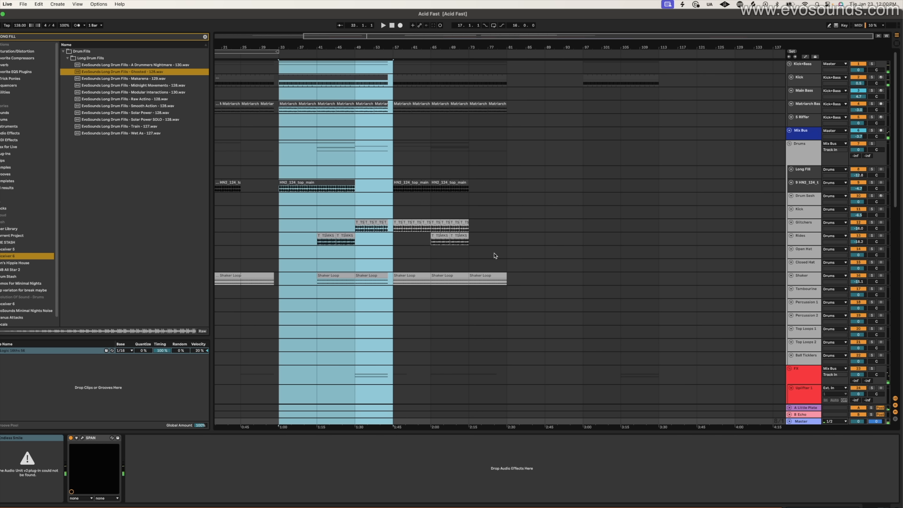
drag(625, 35, 586, 35)
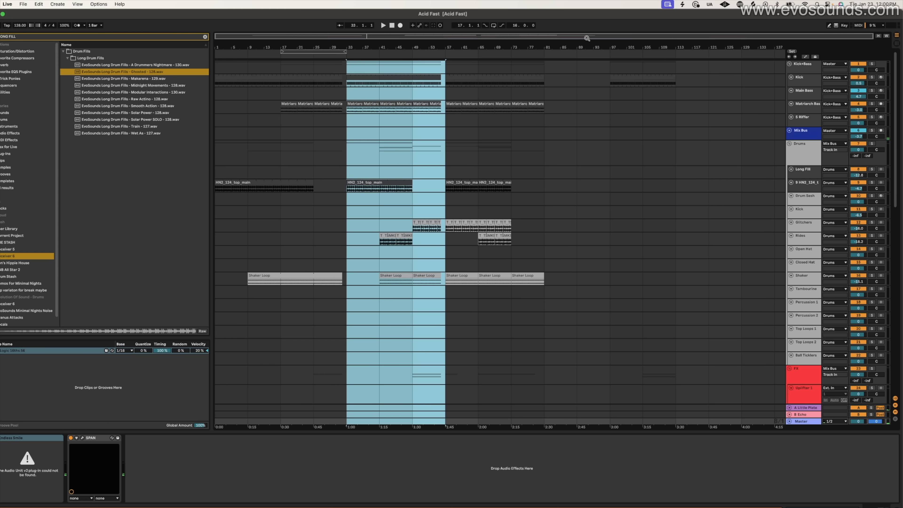
click(407, 90)
click(378, 82)
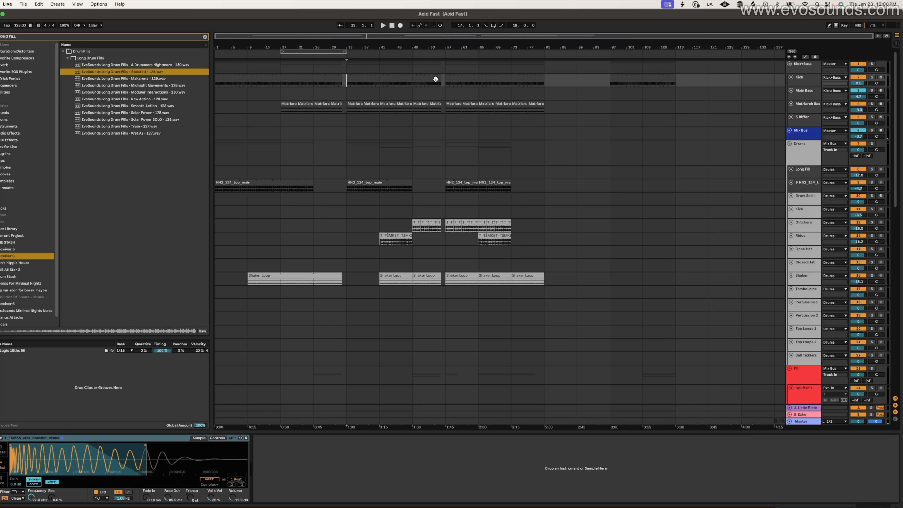
- Select bars 33–41 of the first drop across all tracks and copy them
drag(345, 67, 387, 407)
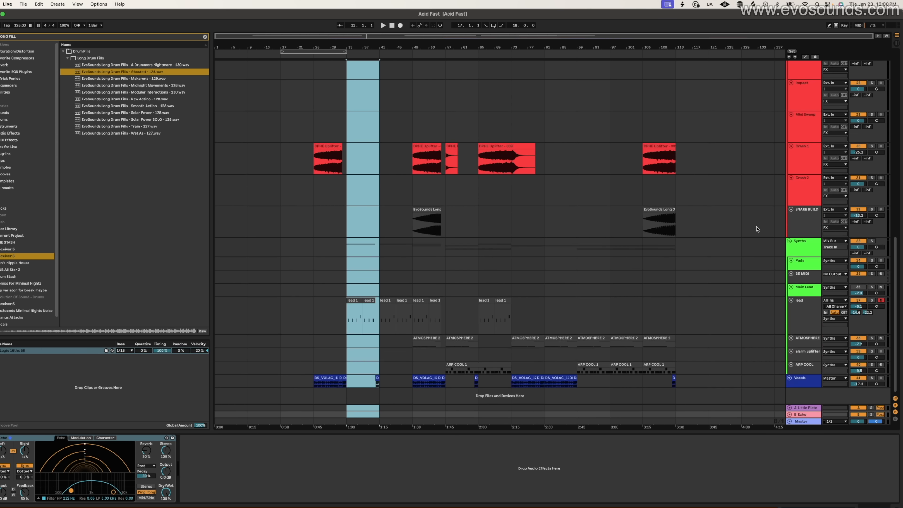
scroll(757, 229, up, 15)
scroll(554, 246, down, 15)
scroll(550, 338, up, 15)
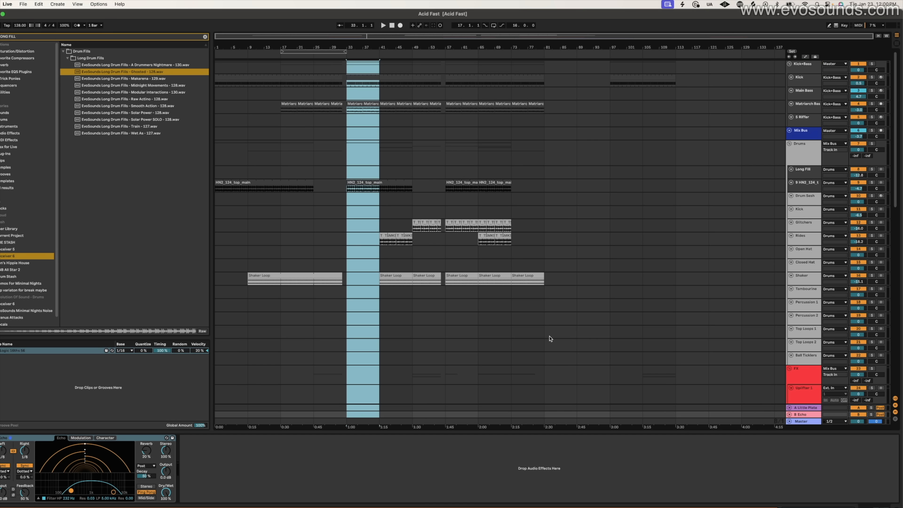
click(350, 70)
mouse_move(347, 210)
mouse_down()
mouse_move(362, 373)
mouse_move(379, 425)
mouse_up()
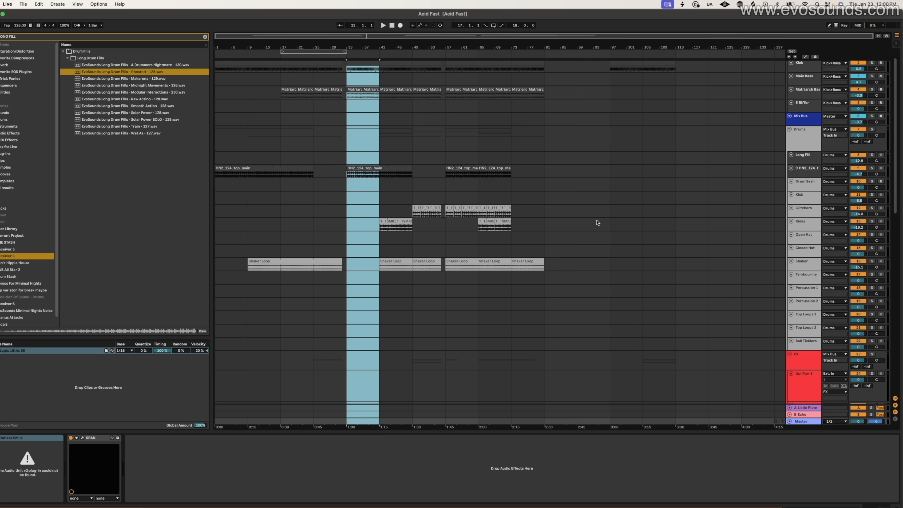
scroll(597, 222, up, 1)
- Start playback from bar 105 and paste the copied eight-bar drop section at bar 113
click(634, 91)
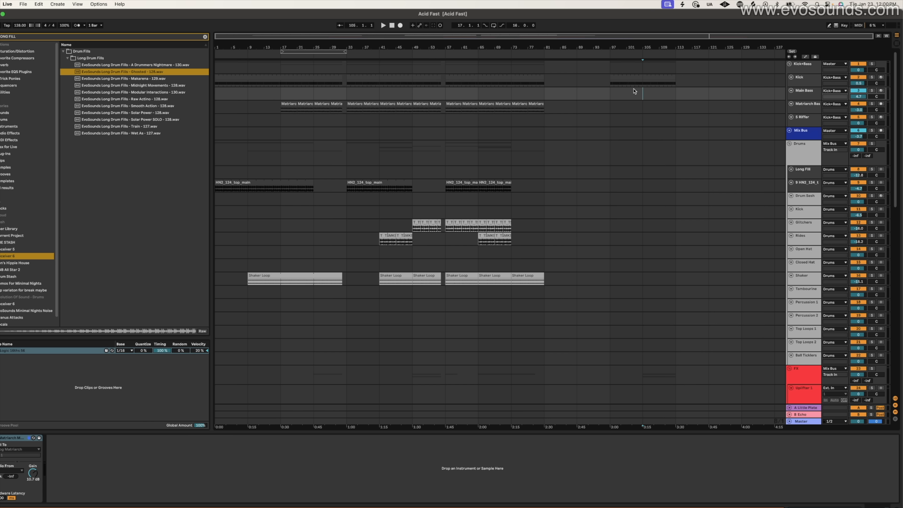
drag(732, 36, 774, 29)
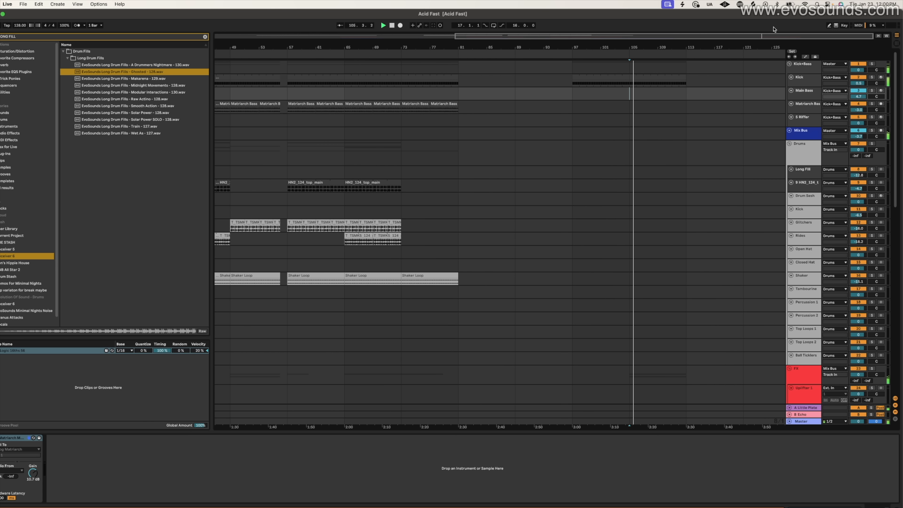
click(683, 69)
key(super+v)
- Copy the lead 1 clip from bar 65 to bar 105 and duplicate it once to fill up to bar 113
scroll(683, 71, down, 20)
scroll(497, 249, left, 3)
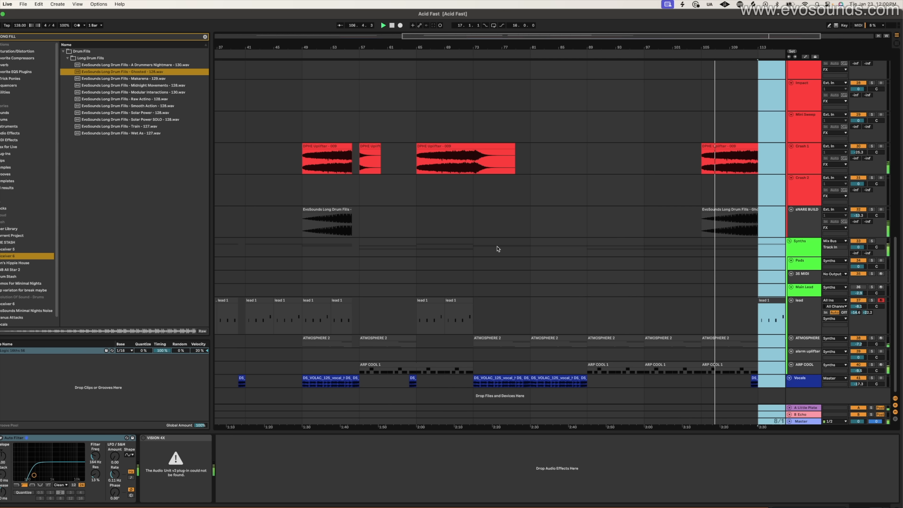
click(429, 301)
scroll(432, 308, right, 3)
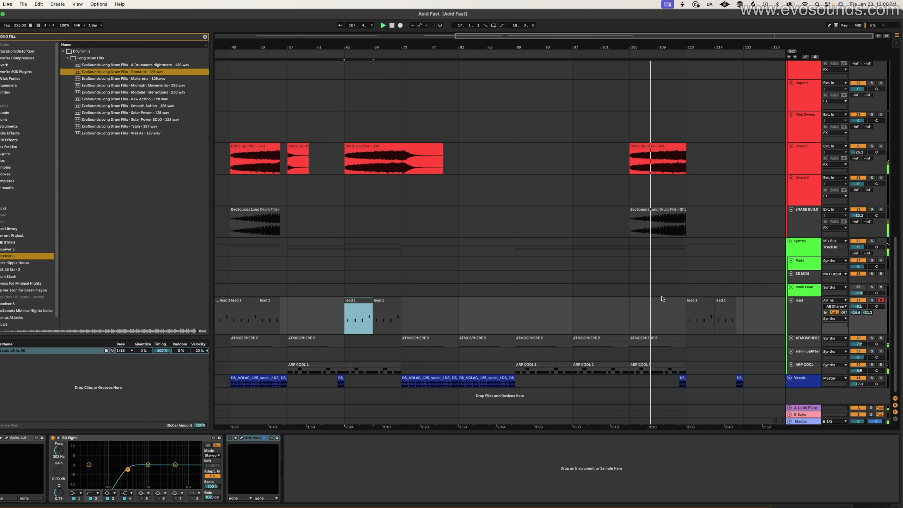
click(636, 306)
key(super+v)
key(super+d)
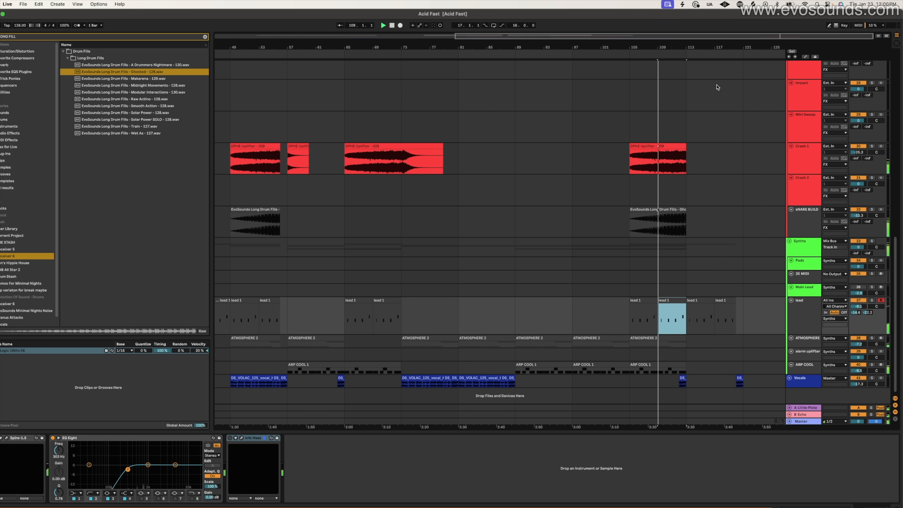
- Shorten the Ghosted drum fill on SNARE BUILD and the uplifter clip so both end at bar 112
drag(783, 34, 790, 60)
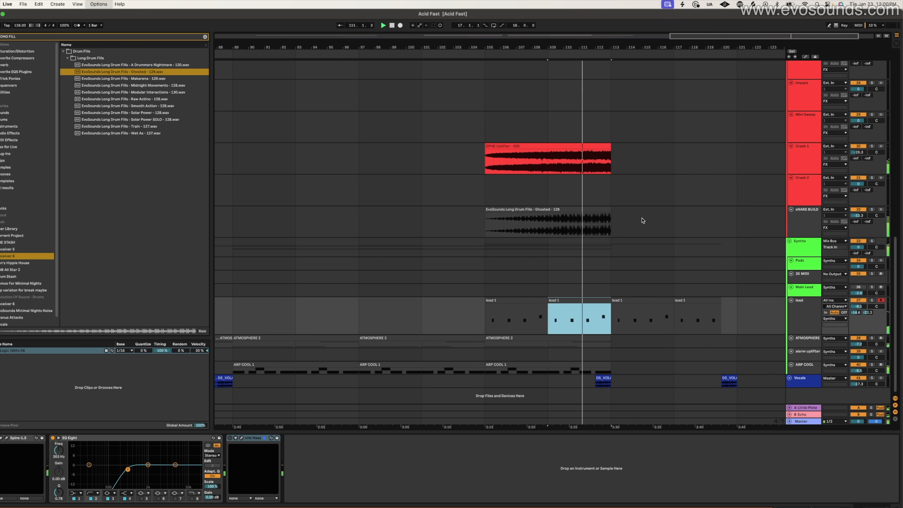
drag(611, 220, 595, 220)
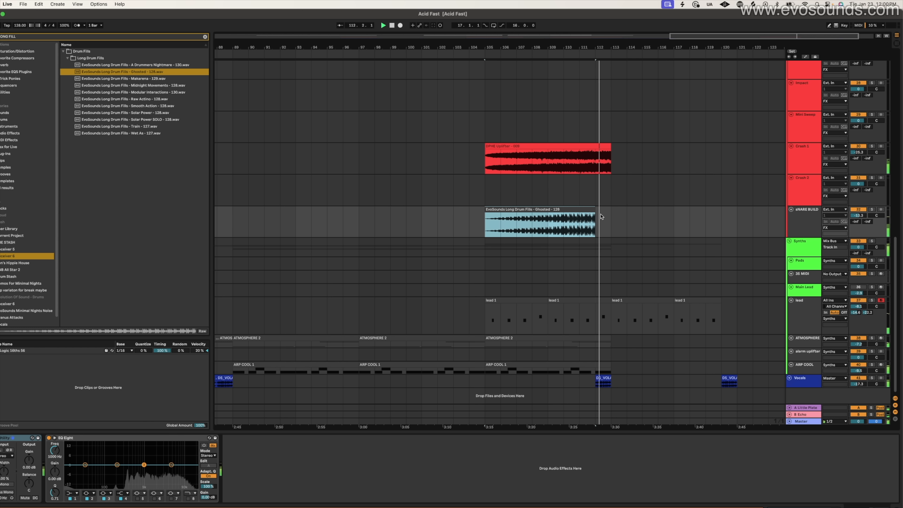
click(608, 152)
- Delete the HN2_124_top_main clip from bars 113–121 and play the transition from about bar 110
scroll(597, 153, up, 15)
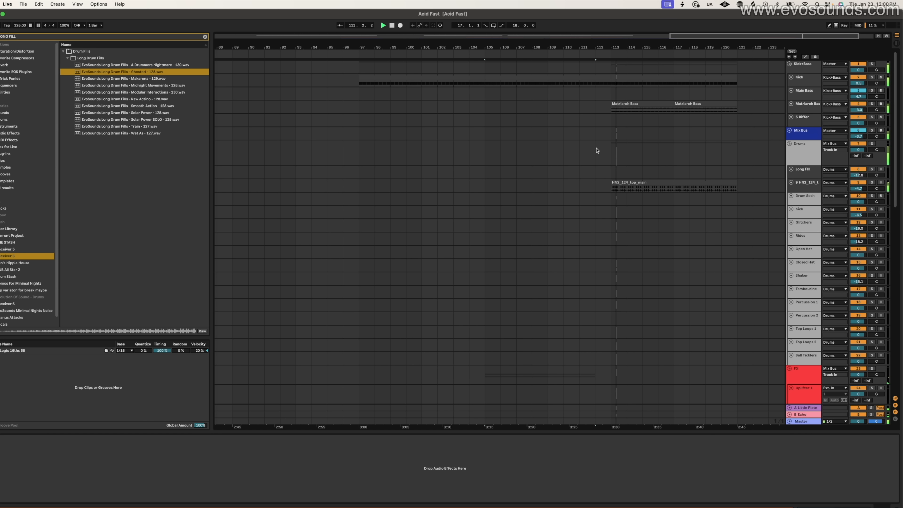
click(649, 185)
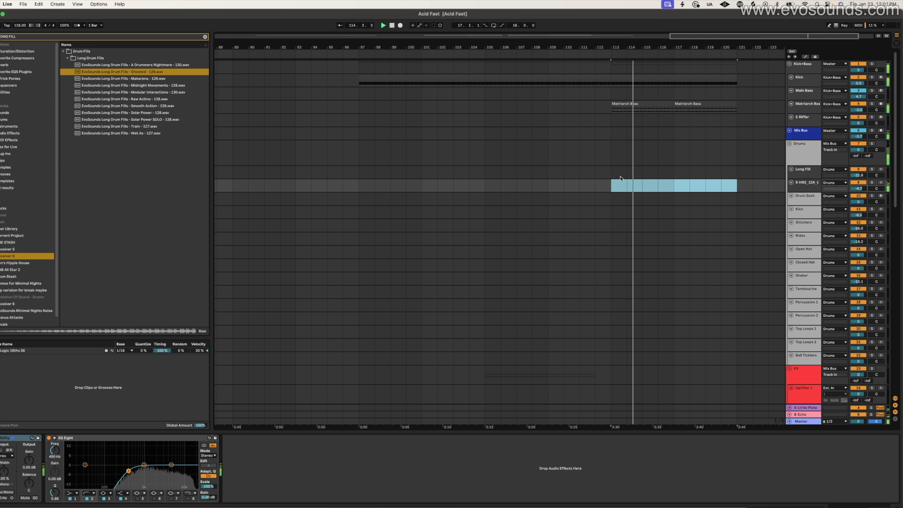
key(Delete)
click(566, 110)
key(space)
- Cut the kick, lead 1, ATMOSPHERE 2 and ARP COOL 1 clips back to bar 112, leaving a one-bar gap before the drop
drag(609, 77, 600, 81)
scroll(604, 96, down, 15)
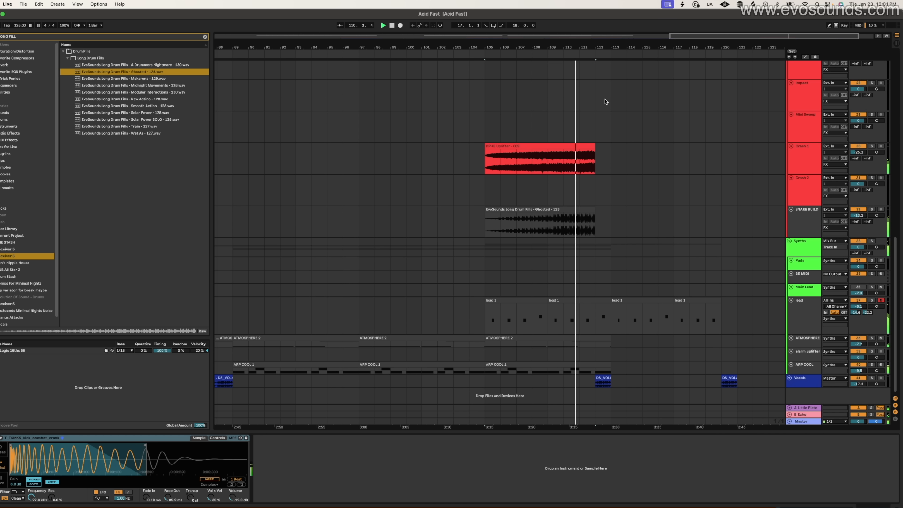
click(607, 300)
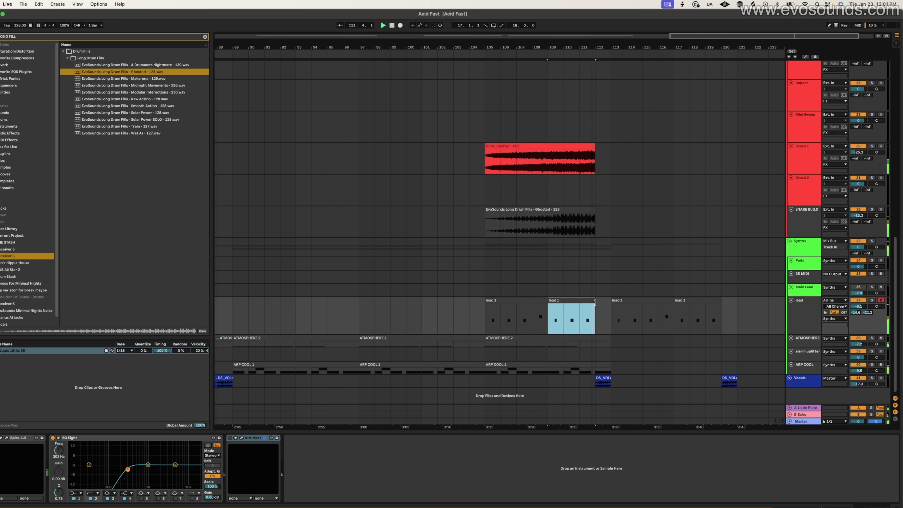
click(609, 337)
click(586, 337)
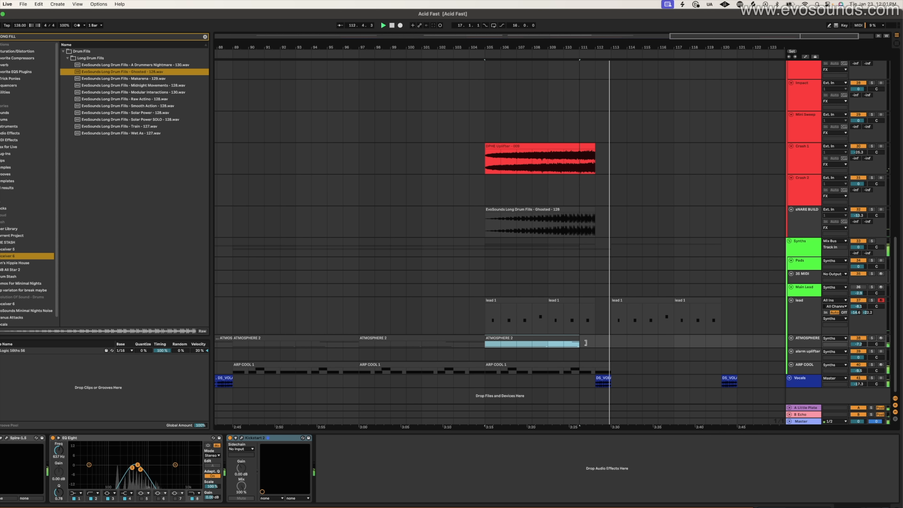
click(564, 321)
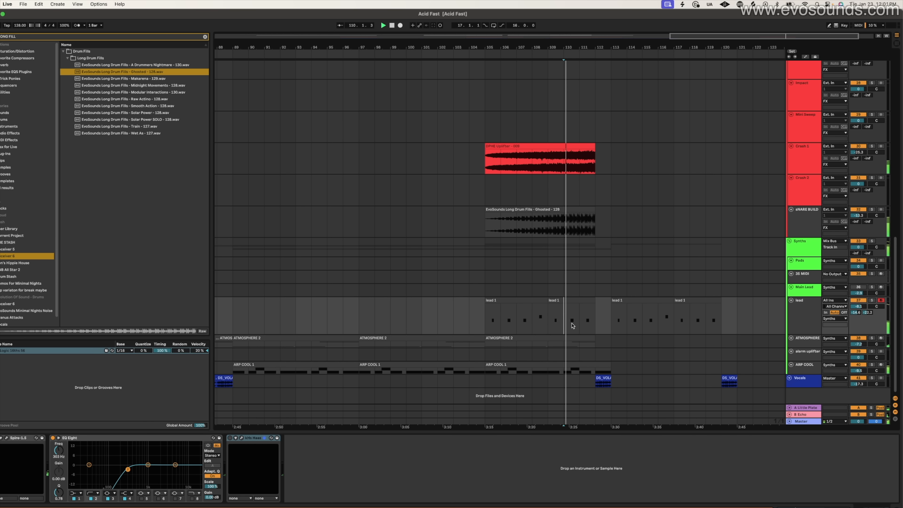
click(610, 367)
drag(610, 366, 595, 366)
- Copy the lead 1 clip from bar 113 to bar 117 so the lead fills up to bar 121
click(603, 377)
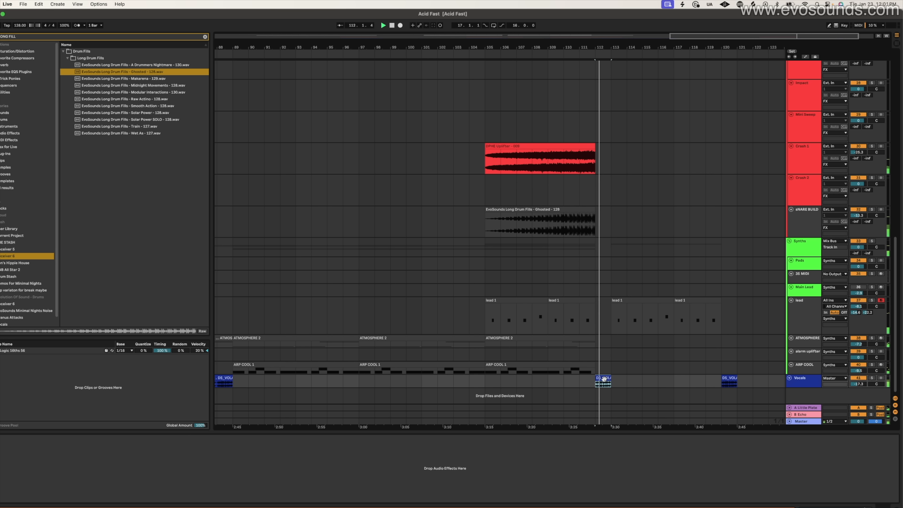
scroll(600, 378, right, 3)
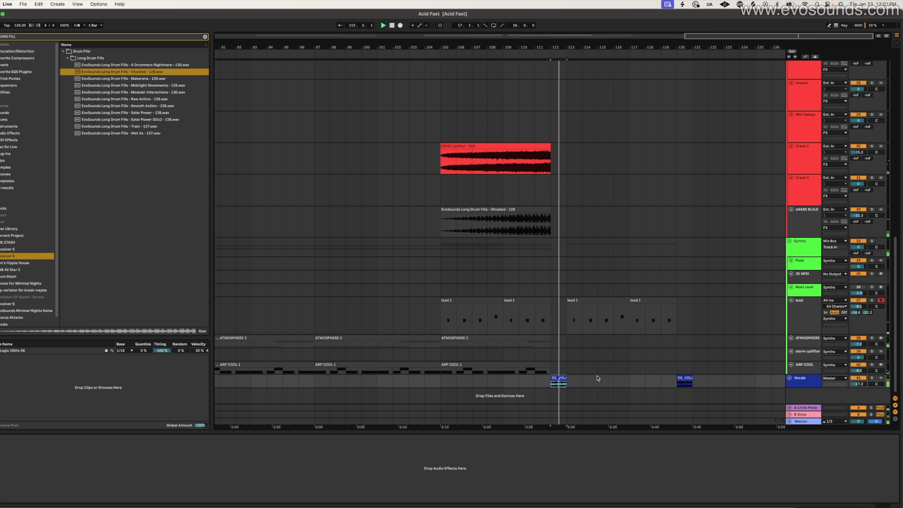
click(600, 300)
drag(600, 300, 663, 300)
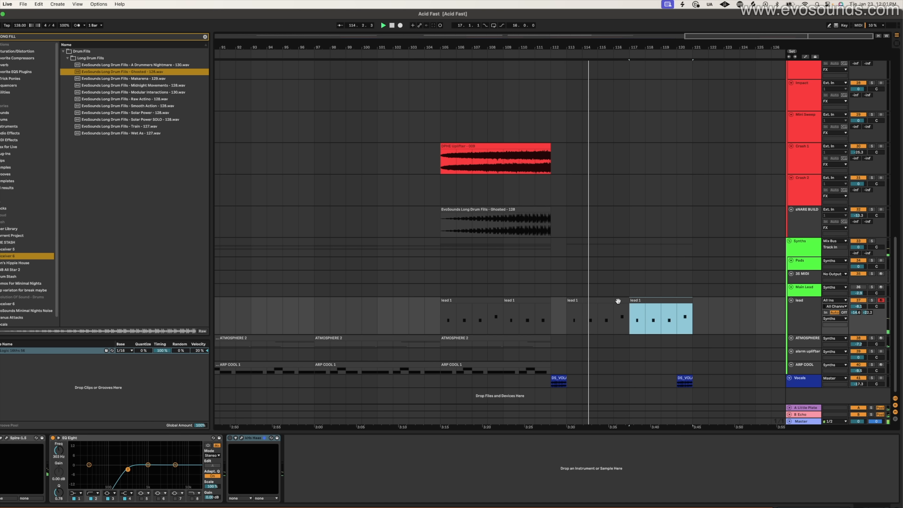
- Play from bar 111 and review the transition into the drop and the kick, bass, synth and vocal clips around it
scroll(617, 303, up, 10)
click(543, 91)
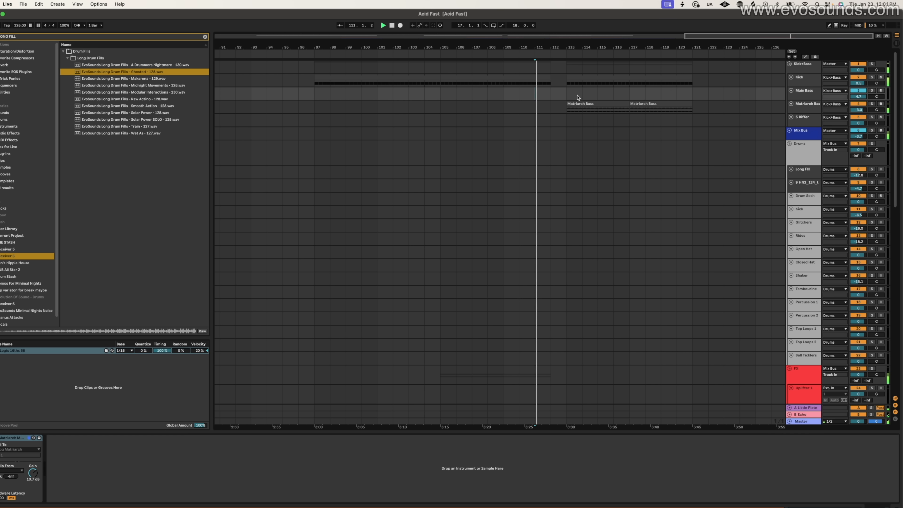
click(568, 103)
drag(568, 73, 675, 124)
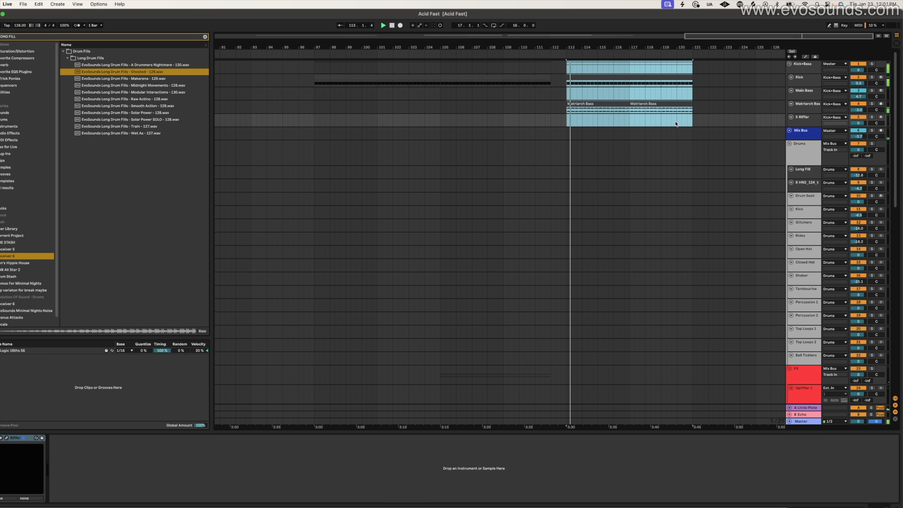
drag(785, 36, 785, 33)
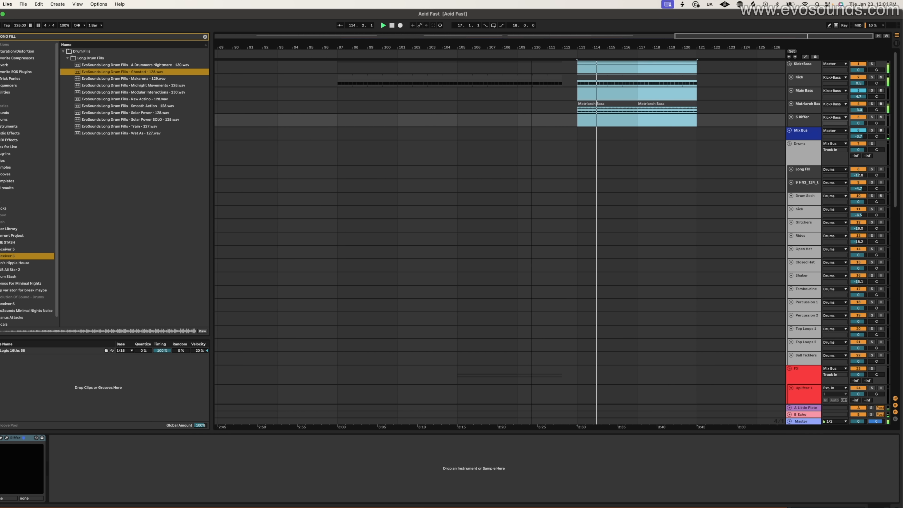
scroll(657, 117, down, 3)
scroll(656, 117, down, 12)
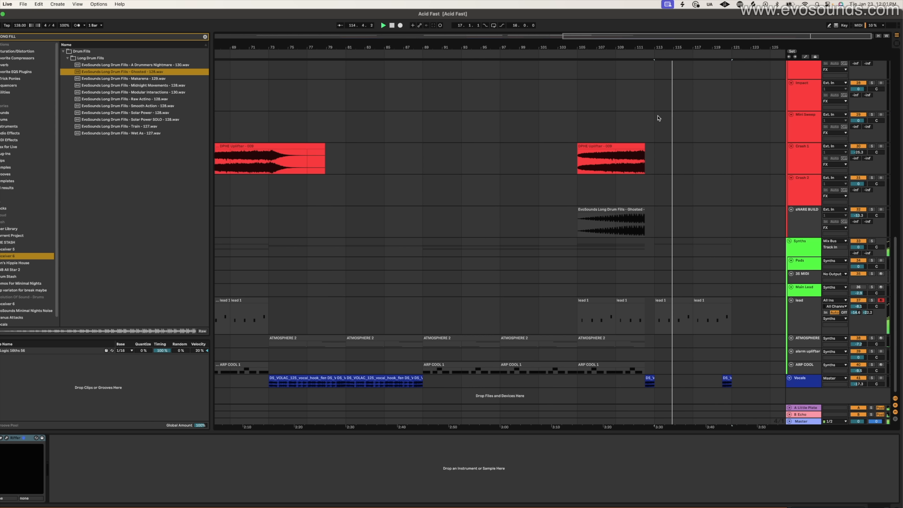
click(554, 336)
scroll(689, 269, up, 15)
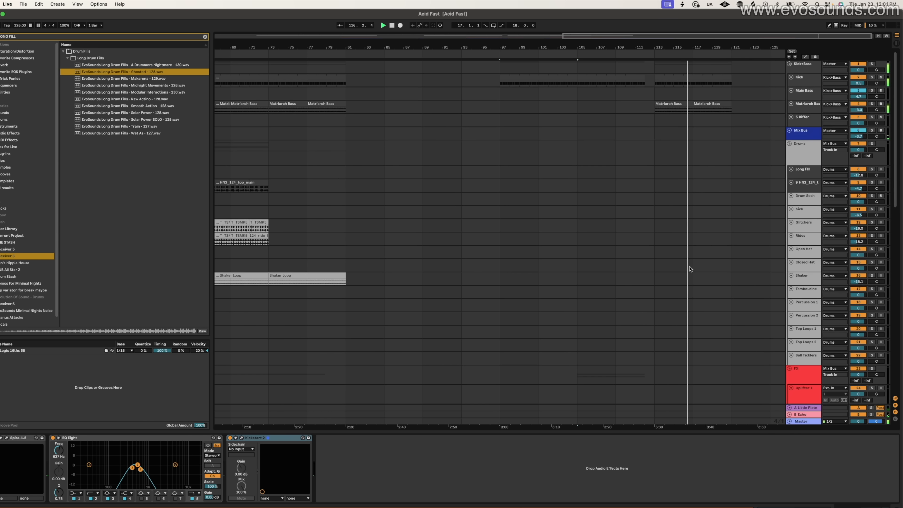
- Copy the Shaker Loop clip from bar 73 to bar 117, shorten it to end at bar 121, and play from bar 113
click(238, 277)
key(space)
click(699, 284)
key(super+v)
click(653, 282)
key(space)
key(space)
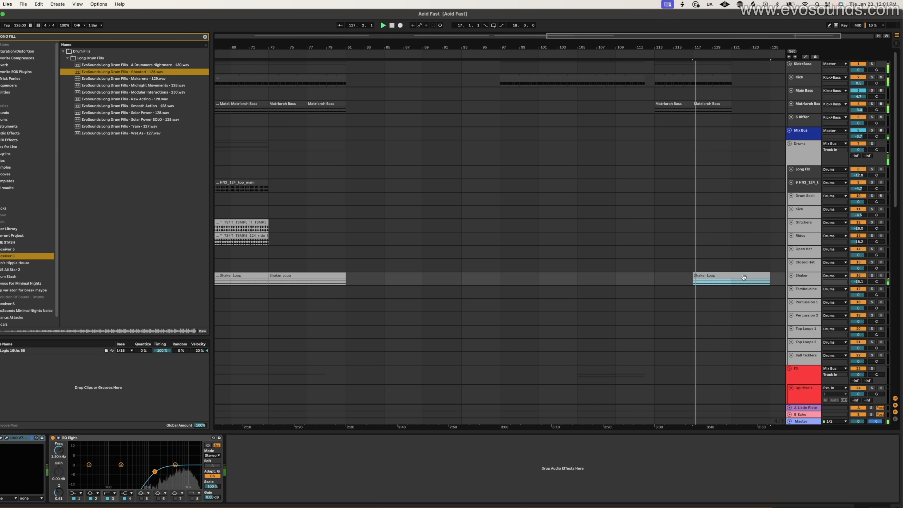
drag(706, 279, 670, 279)
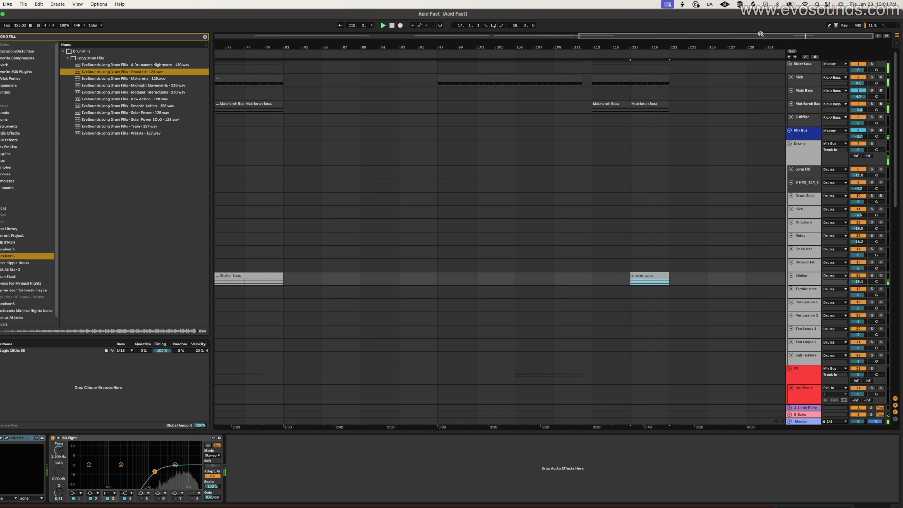
- Duplicate bars 113–121 of the kick, bass and drum tracks to fill bars 121–129
key(plus)
click(809, 73)
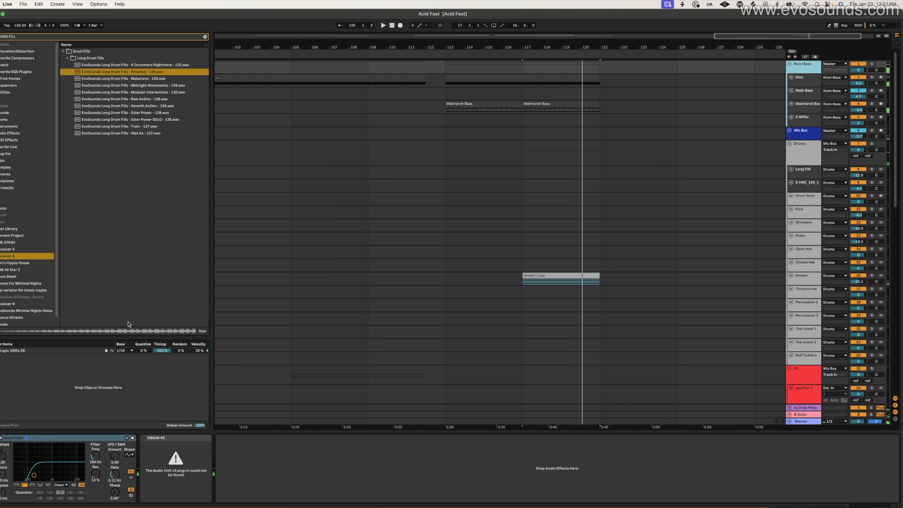
click(590, 77)
drag(732, 36, 728, 18)
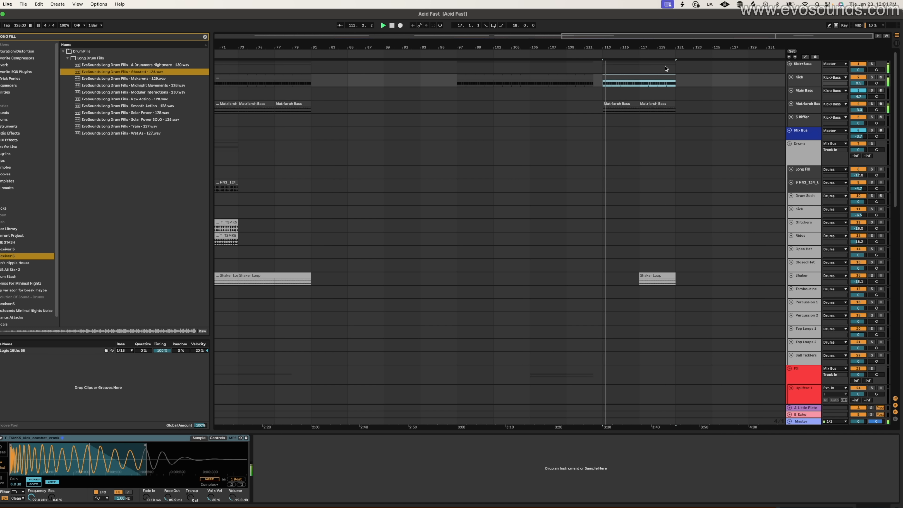
drag(671, 67, 602, 332)
key(super+d)
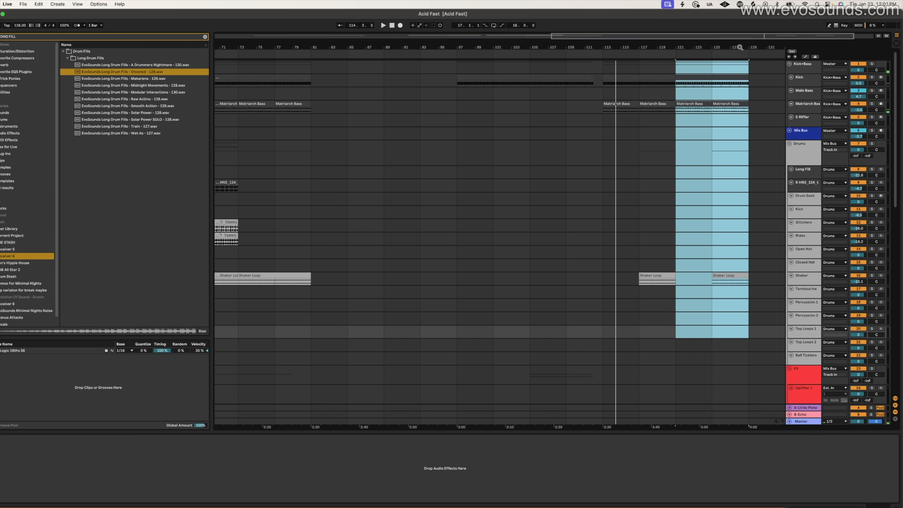
- Play the earlier drop and mark bars 65–73 across the tracks to audition them as source material
drag(739, 47, 746, 39)
click(489, 128)
key(space)
drag(483, 70, 519, 398)
key(space)
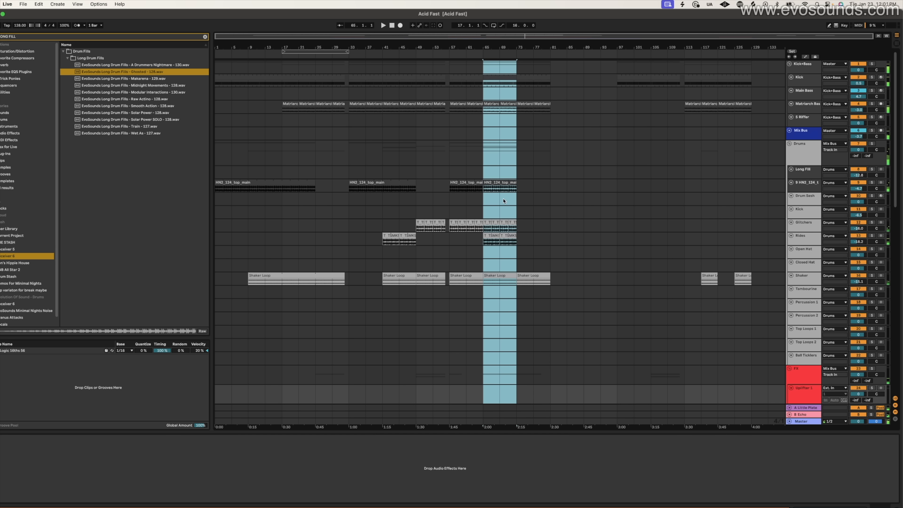
- Copy bars 57–65 of the kick, bass, drum, FX, synth and vocal tracks and paste them at bar 121
right_click(586, 134)
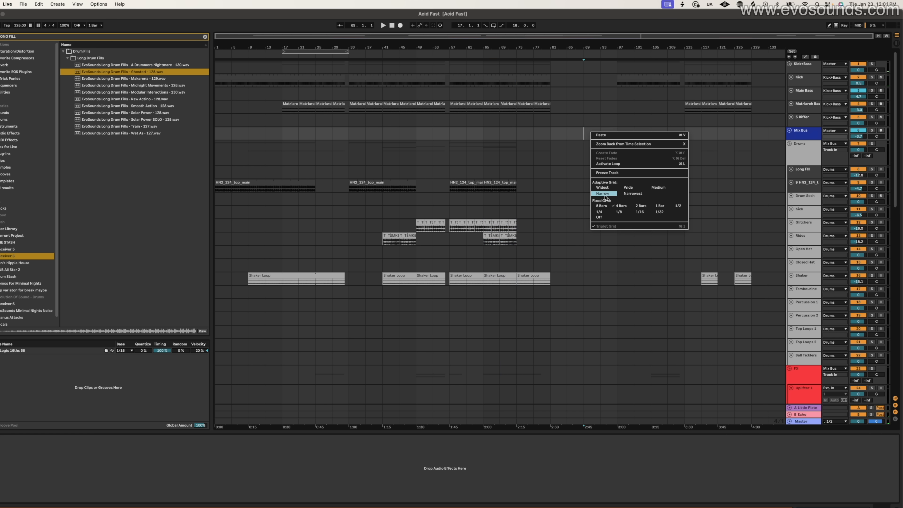
click(601, 207)
click(469, 71)
key(space)
drag(449, 70, 487, 418)
scroll(486, 270, up, 2)
click(682, 72)
key(space)
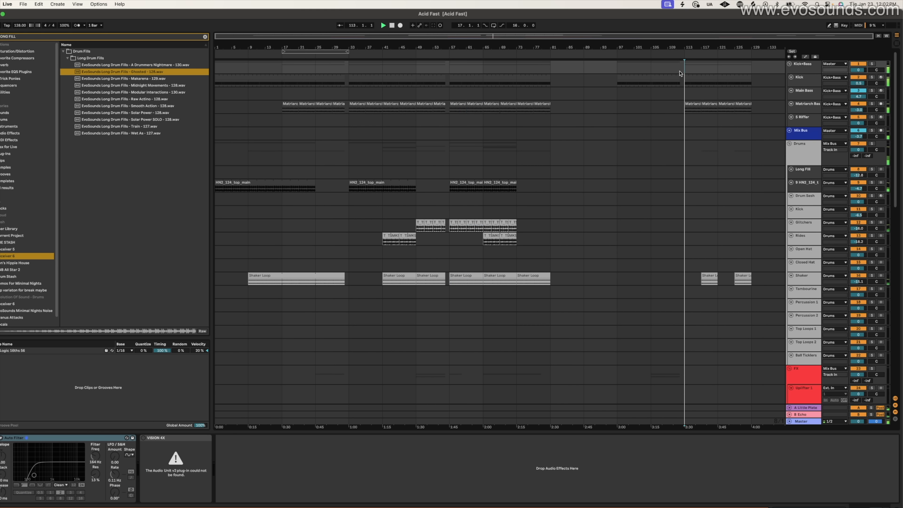
click(719, 69)
key(super+v)
- Play the second drop from bar 117 to check how it leads into the pasted section
key(space)
key(space)
drag(776, 36, 773, 99)
click(573, 134)
key(space)
key(space)
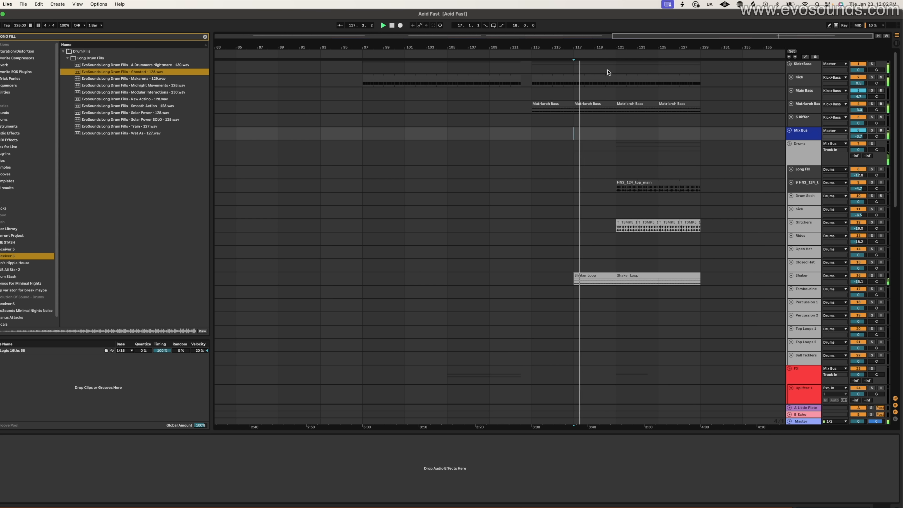
- Narrow the grid and shorten the kick clip starting at bar 113 so it ends at bar 120
drag(776, 37, 785, 50)
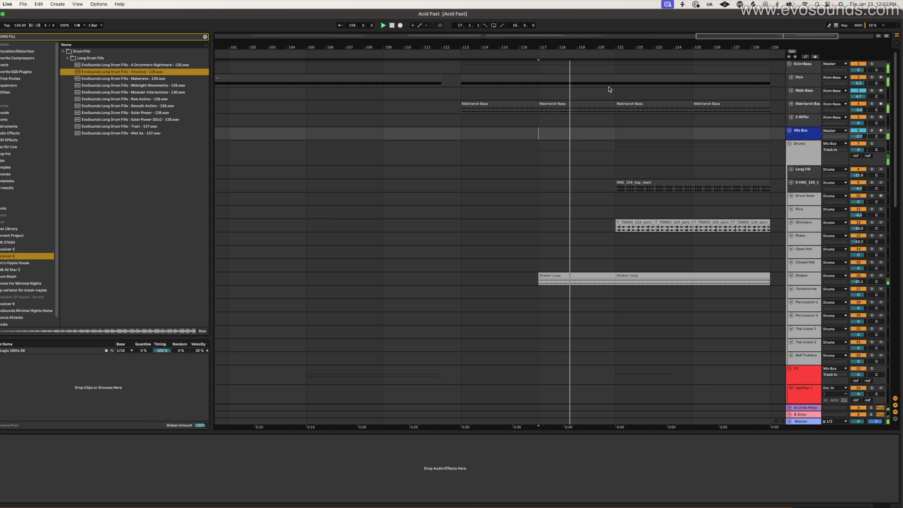
key(super+1)
key(super+1)
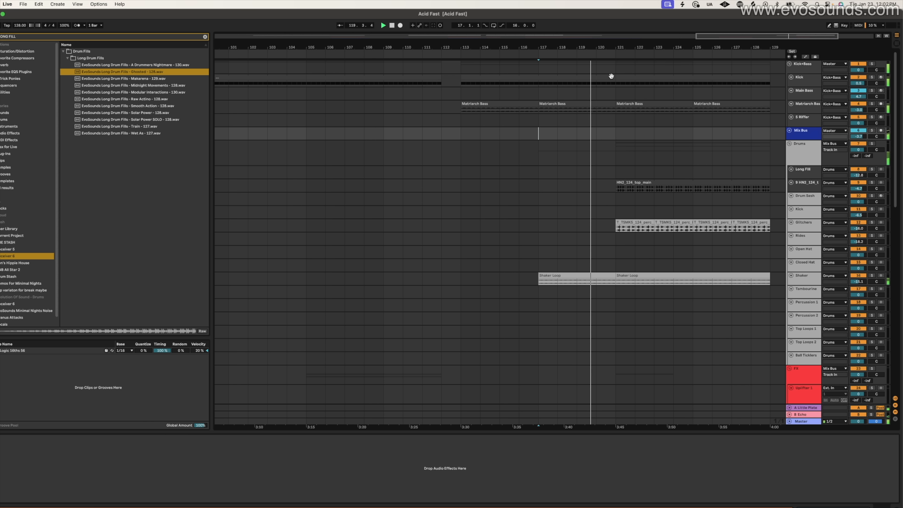
click(596, 82)
- Try filling bars 121–129 of the lead track with two more copies of the lead 1 clip
scroll(594, 157, down, 15)
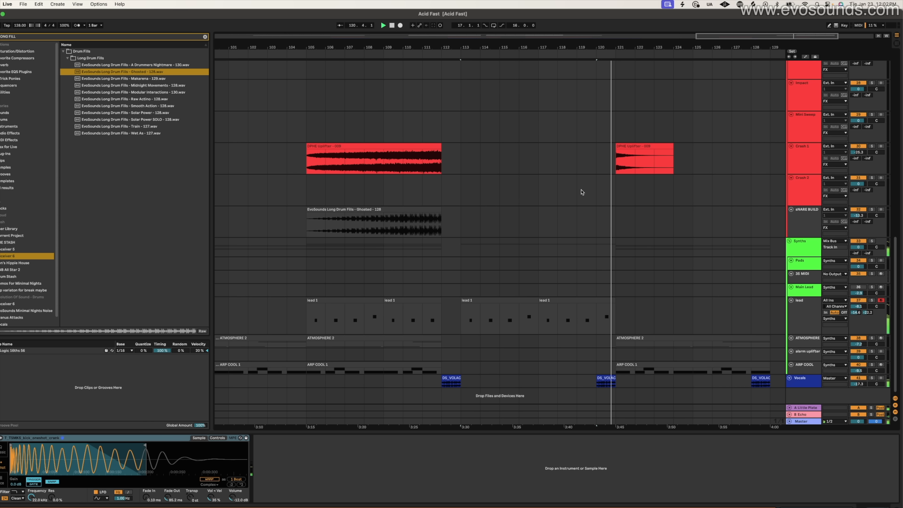
scroll(578, 254, right, 3)
click(520, 300)
key(super+d)
key(super+d)
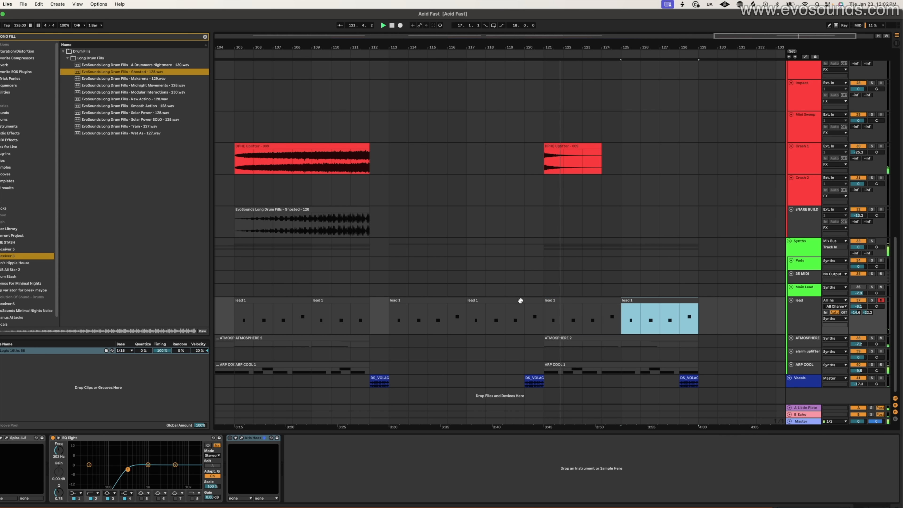
click(576, 310)
key(Delete)
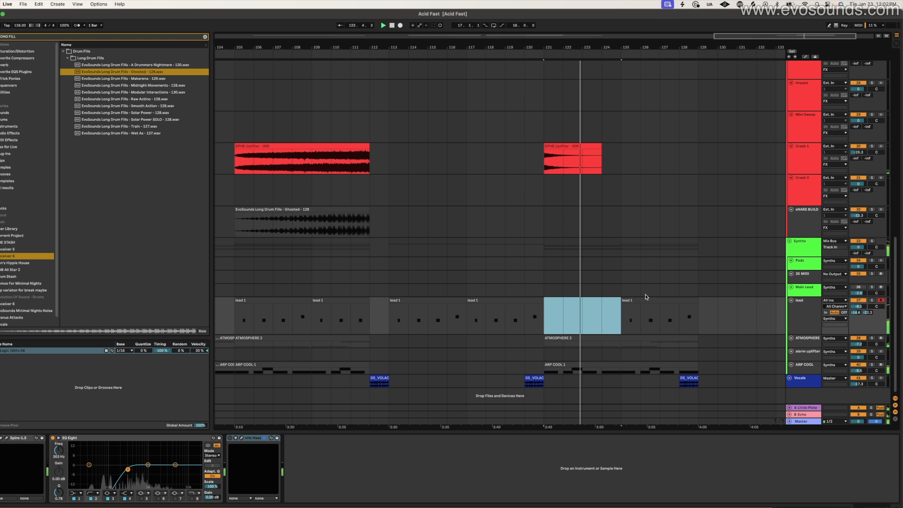
click(647, 299)
- Duplicate bars 121–129 across all tracks to fill bars 129–137
scroll(636, 295, up, 15)
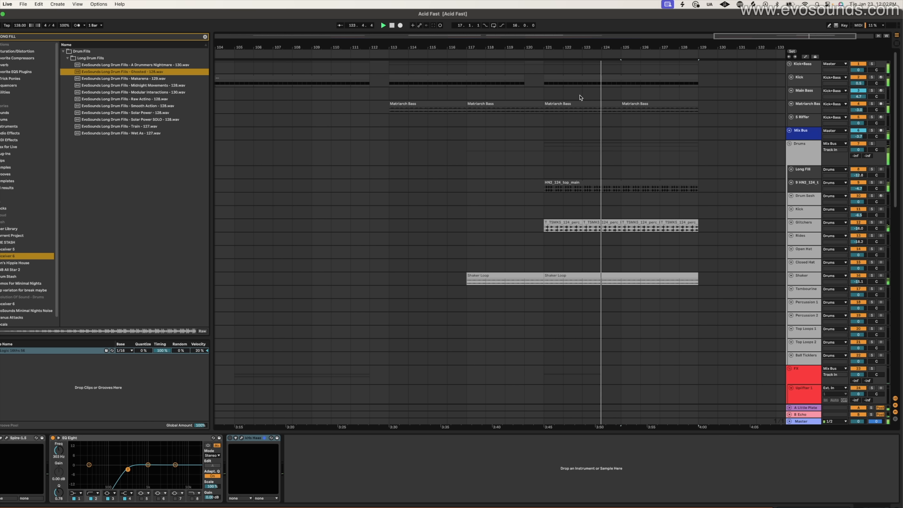
drag(549, 73, 697, 472)
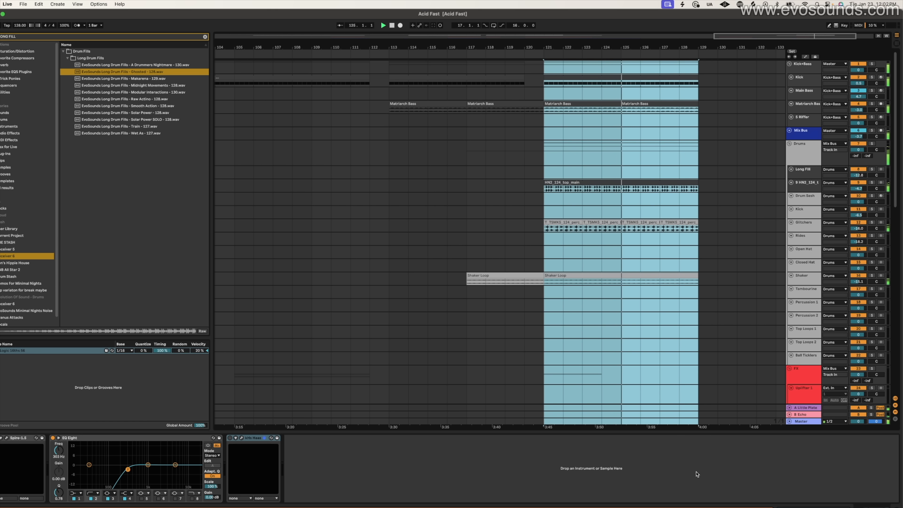
drag(785, 36, 786, 29)
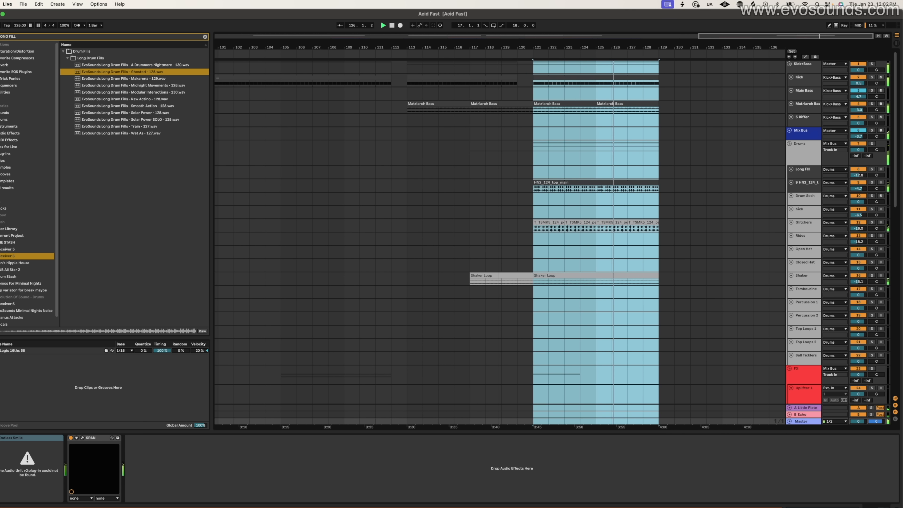
key(super+d)
- Copy the lead 1 clip from bar 113 and paste it twice from bar 129, filling the lead track up to bar 137
scroll(471, 265, down, 12)
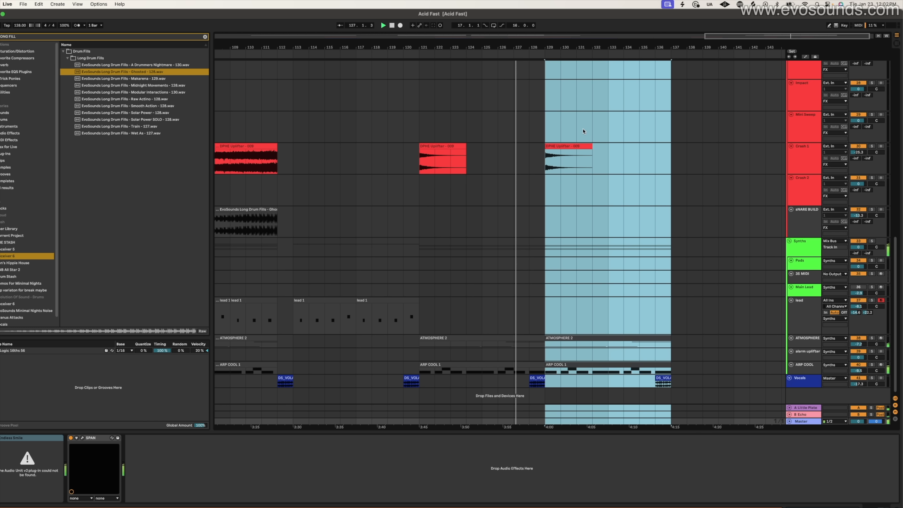
click(333, 300)
key(super+c)
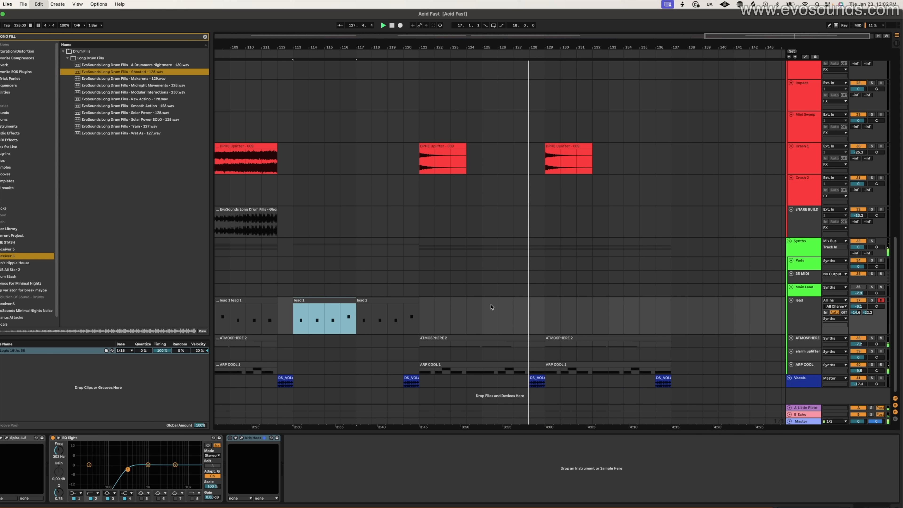
click(548, 315)
key(super+v)
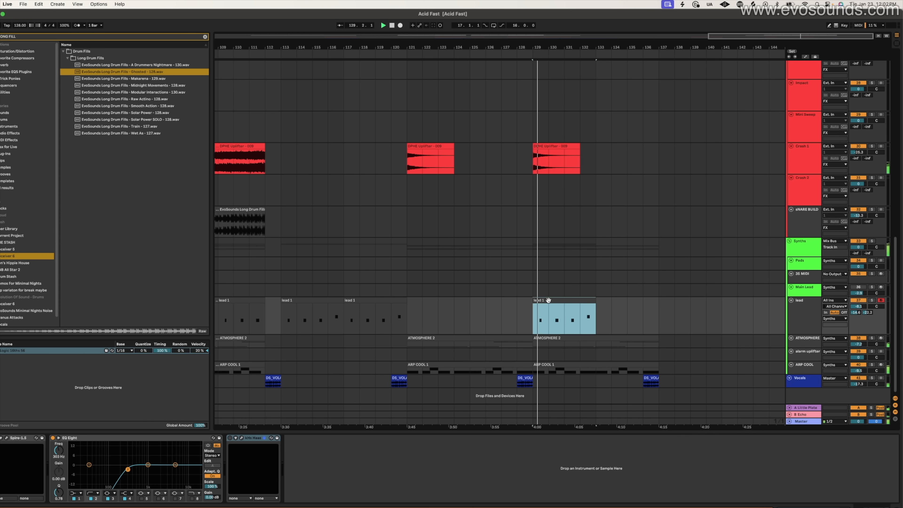
key(super+v)
- Duplicate bars 129–137 of the kick, bass and drum tracks down to Shaker into bars 137–145
scroll(567, 302, up, 10)
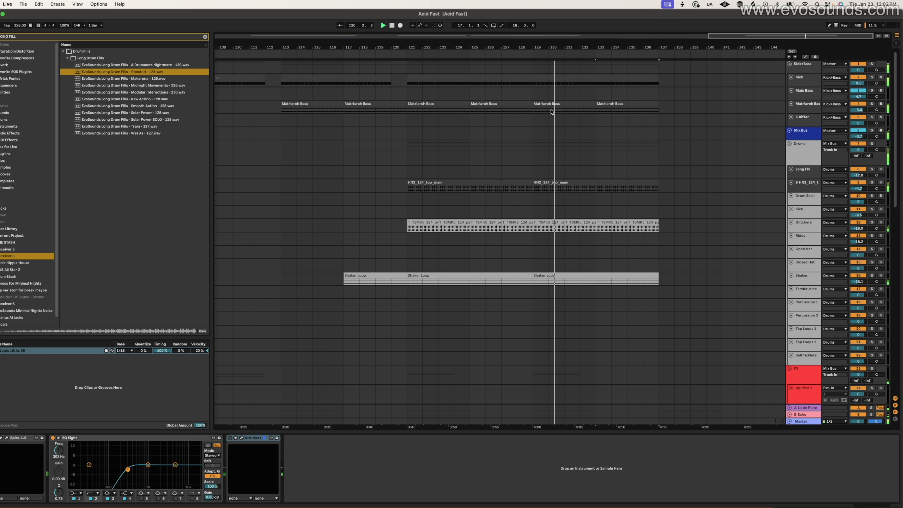
drag(536, 73, 629, 242)
drag(657, 287, 657, 284)
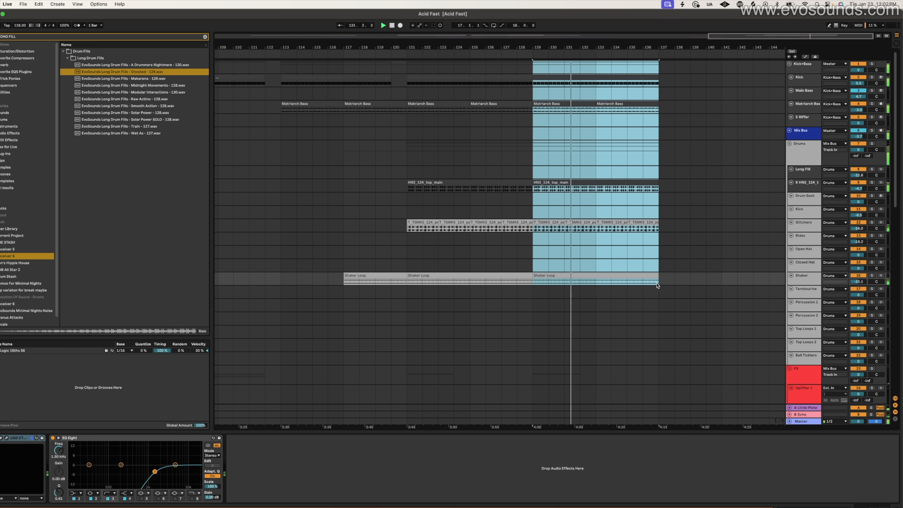
key(super+d)
- Delete bar 136 from the lead, atmosphere and arp clips, keeping the vocal clip there
scroll(524, 155, down, 12)
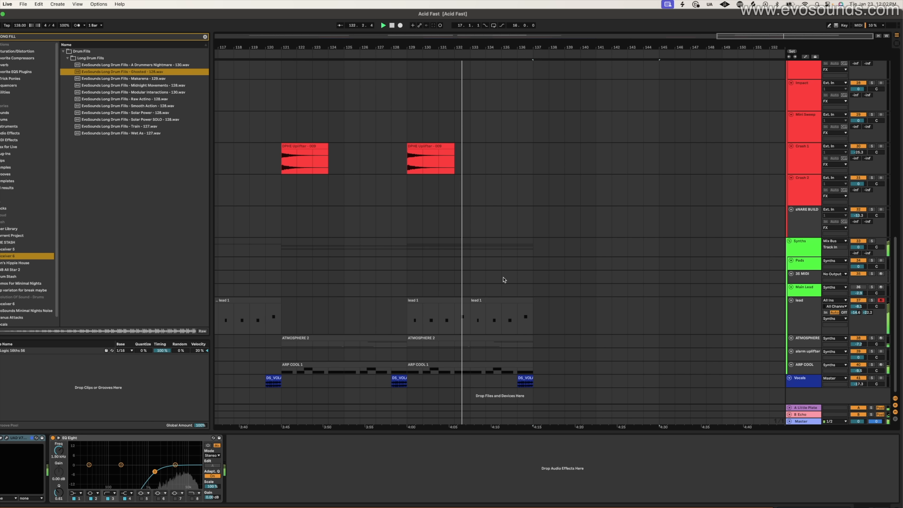
click(527, 308)
click(525, 356)
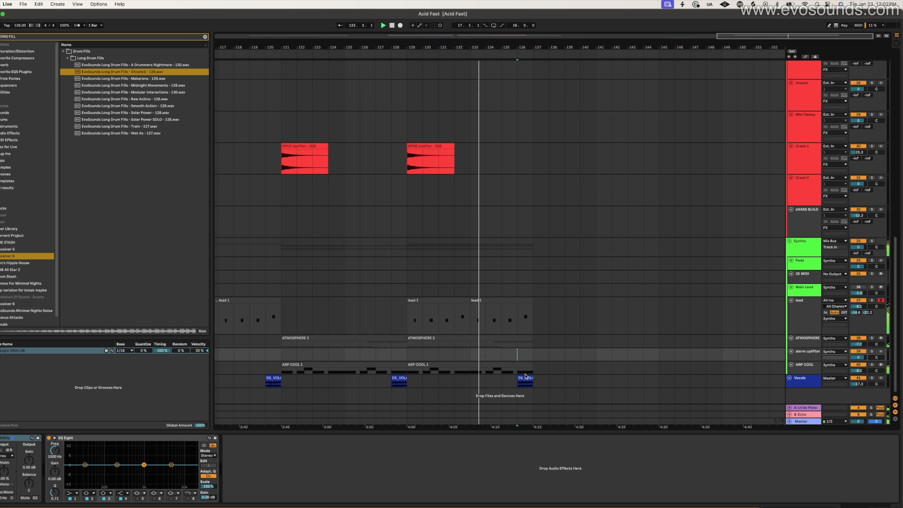
click(525, 378)
drag(532, 365, 518, 365)
drag(524, 318, 514, 350)
key(Delete)
key(Delete)
- Delete bar 136 from the kick, bass and drum clips to leave a one-bar gap before bar 137
scroll(514, 351, up, 15)
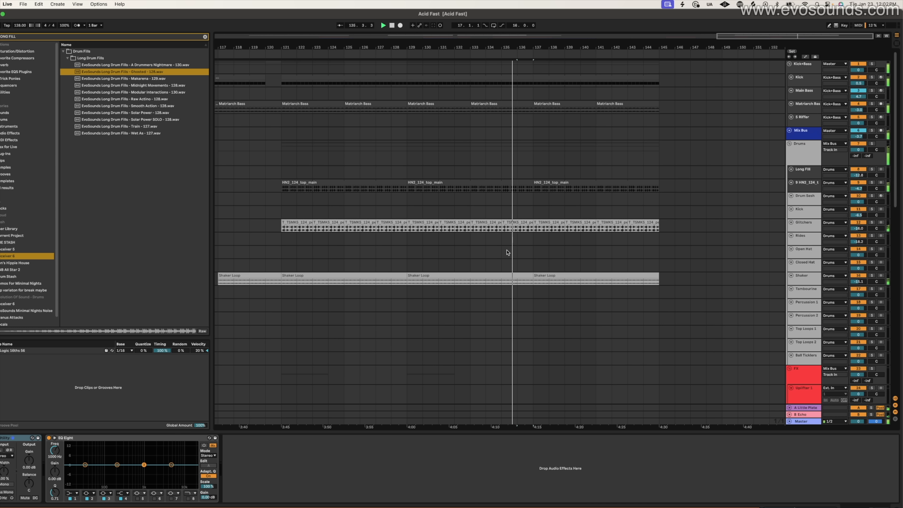
drag(519, 290, 657, 305)
key(Delete)
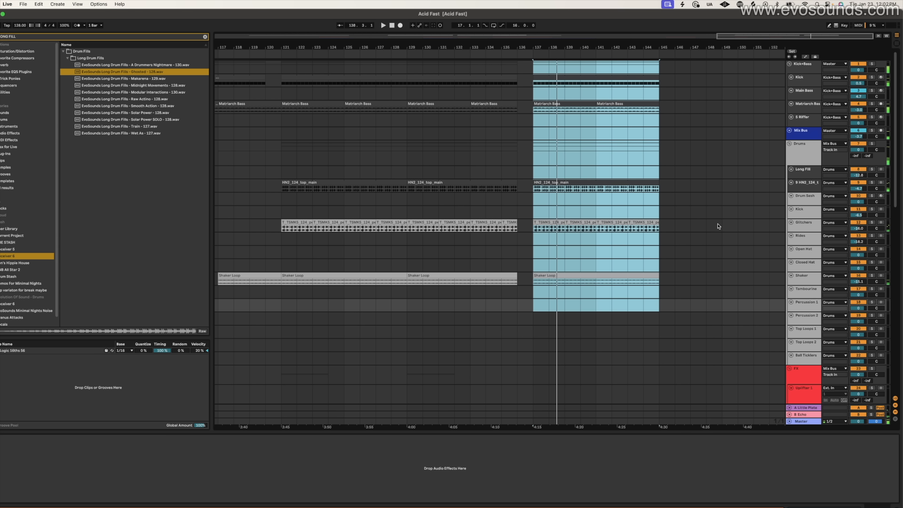
- Look over the whole arrangement from the intro to bar 145, comparing the layering of both drops
drag(760, 40, 802, 10)
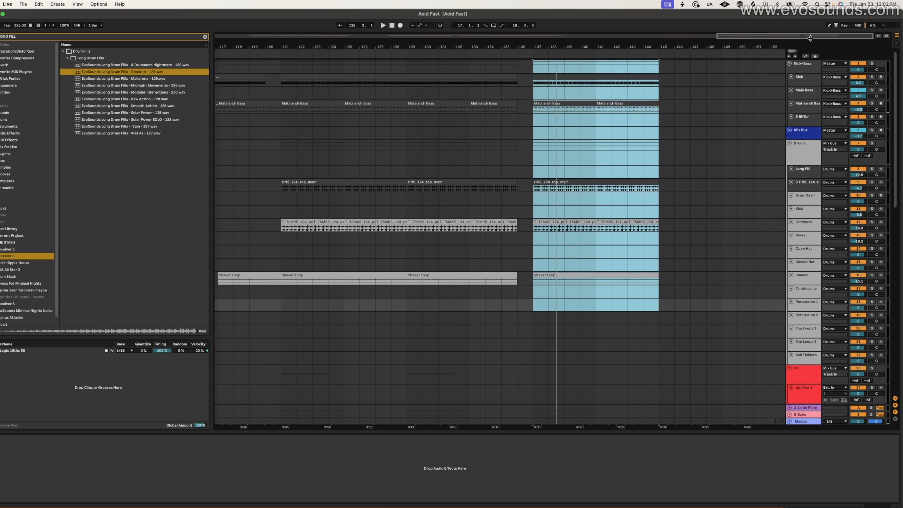
drag(716, 36, 710, 35)
scroll(469, 184, down, 10)
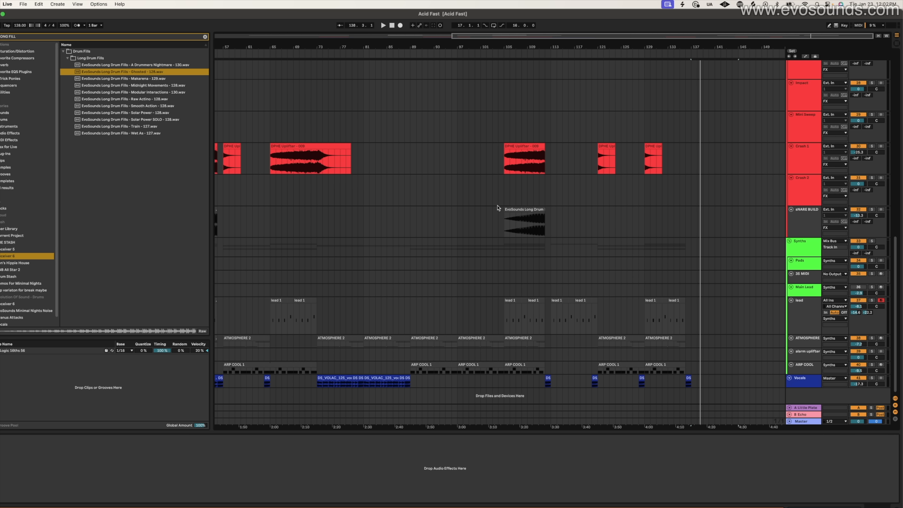
scroll(497, 207, left, 10)
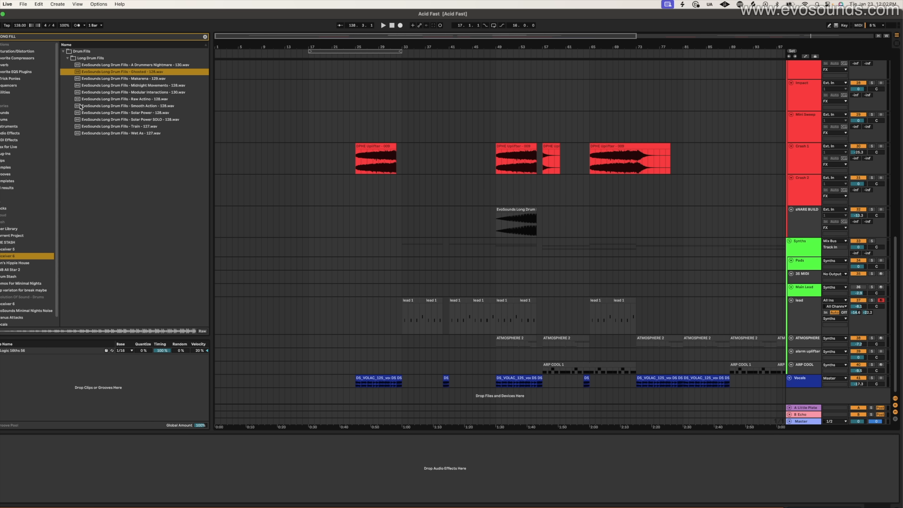
scroll(248, 206, up, 10)
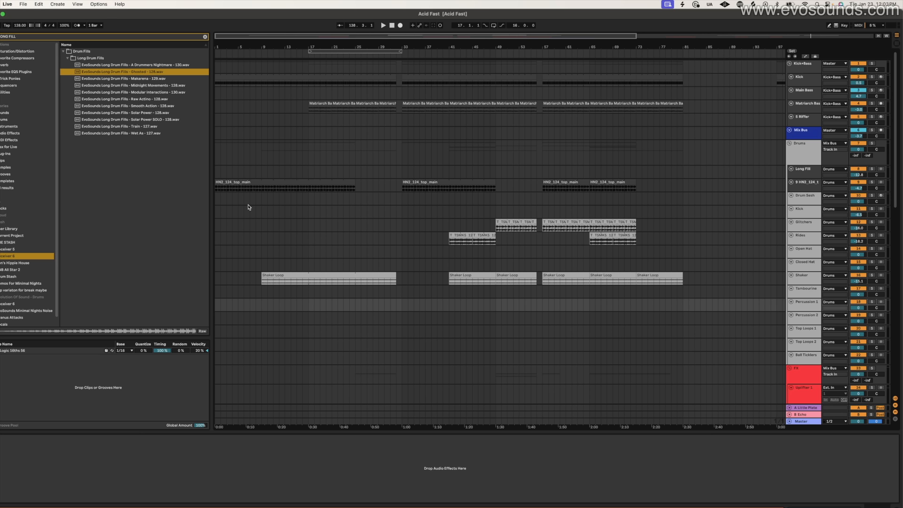
scroll(358, 286, right, 10)
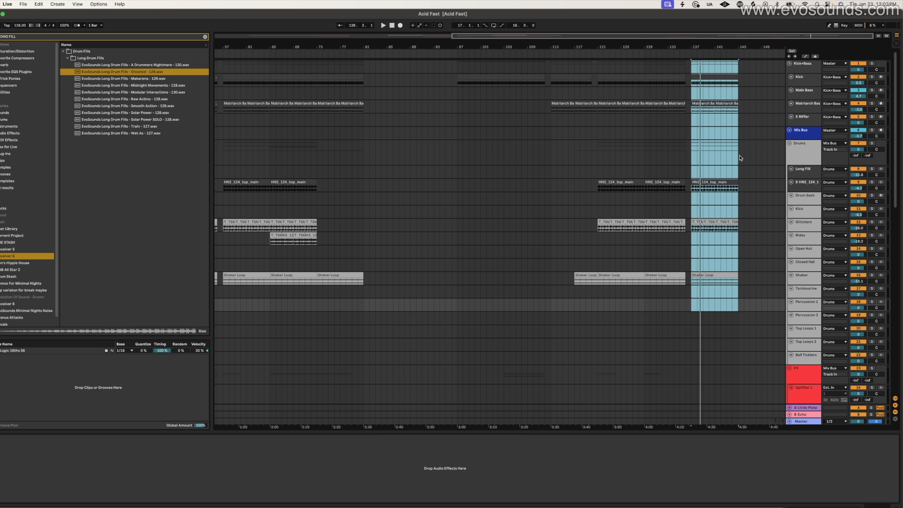
- Play into the second drop and insert one bar of empty time at bar 113
drag(742, 38, 743, 80)
click(369, 107)
key(space)
drag(408, 78, 424, 77)
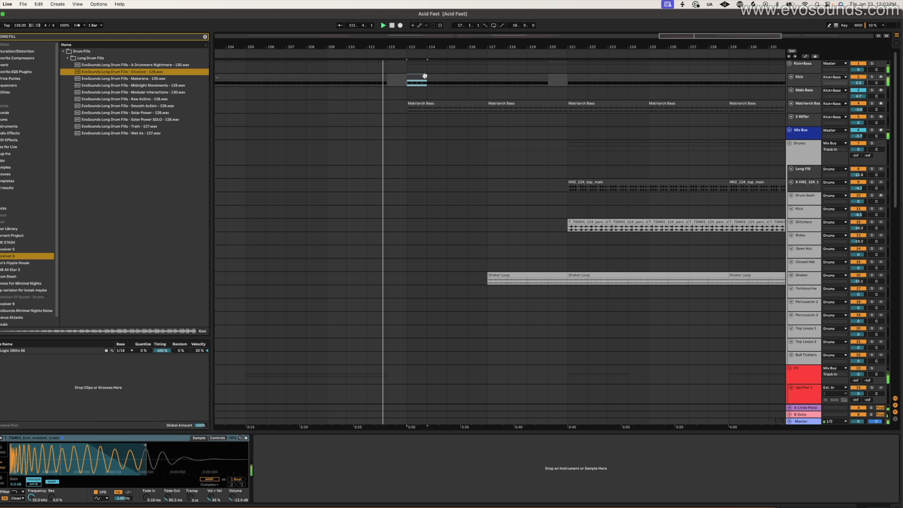
key(super+i)
- Play the break from bar 112 and move its vocal clip to bar 113, directly before the drop
scroll(414, 107, down, 10)
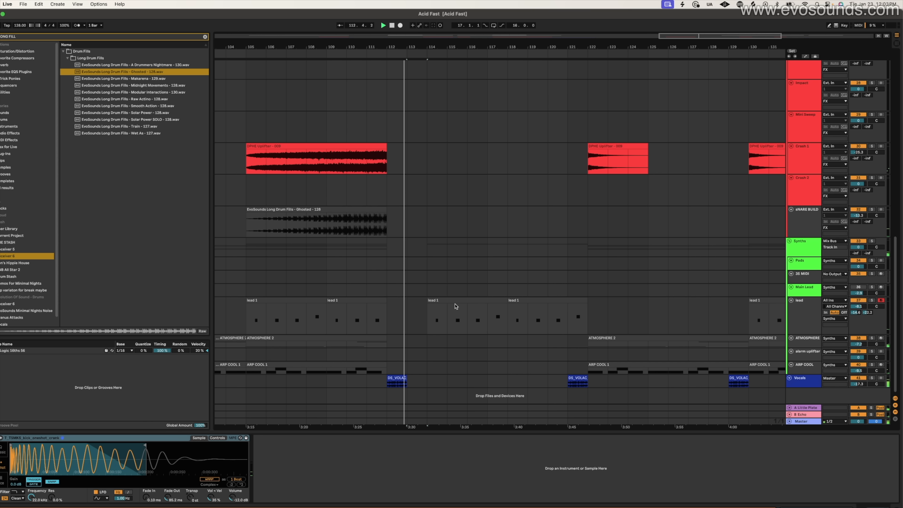
click(441, 300)
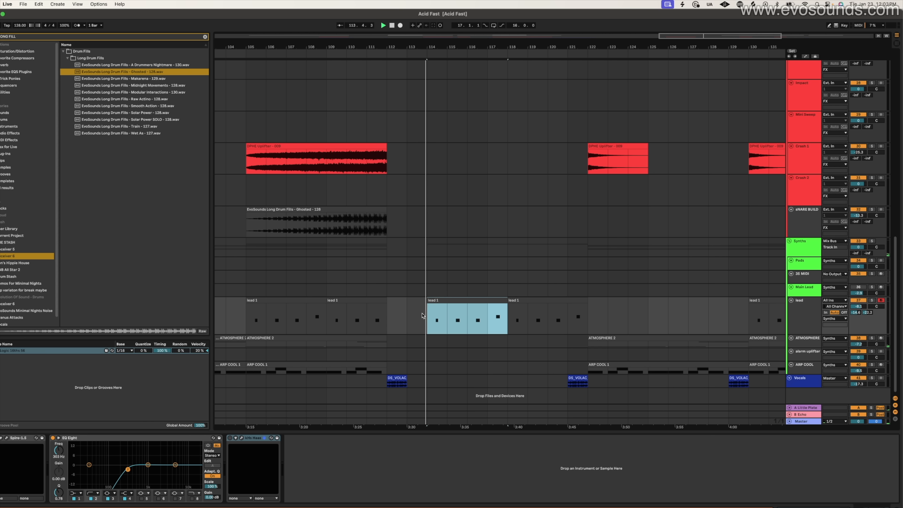
click(378, 249)
key(space)
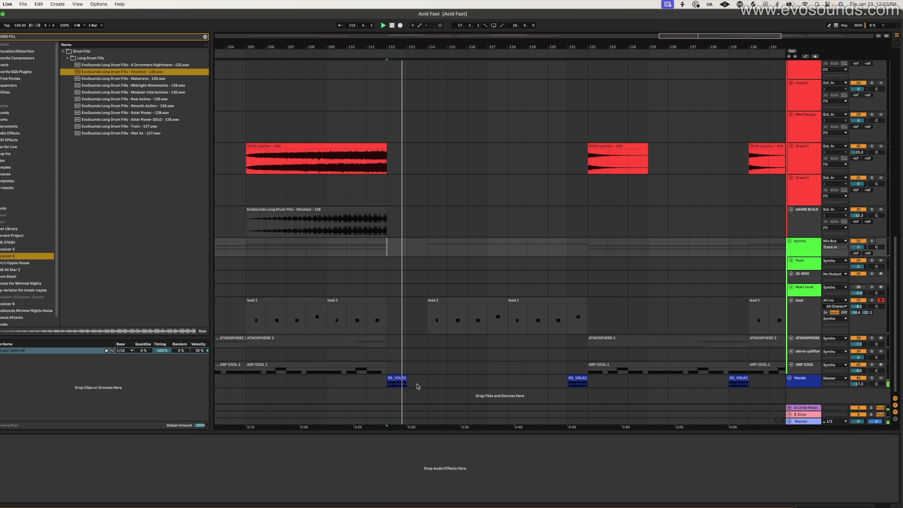
drag(397, 380, 421, 388)
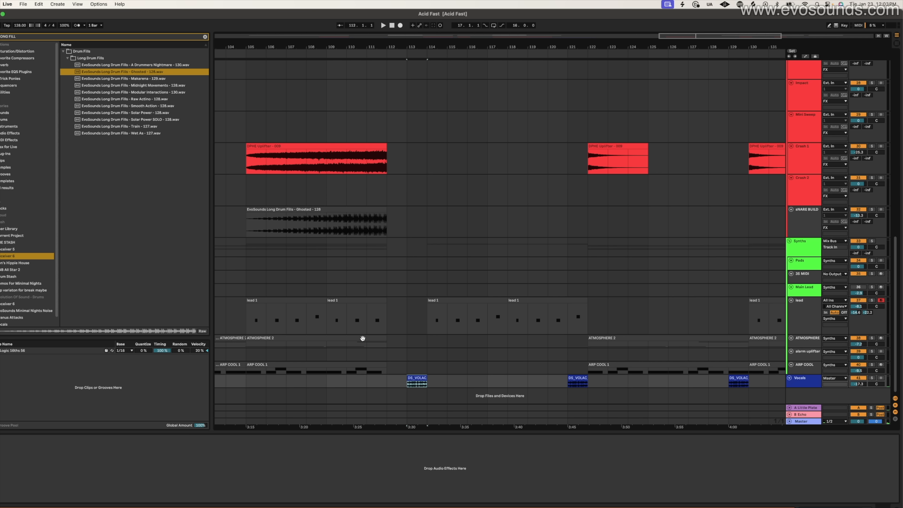
- Play from bar 111 to check the longer break, and inspect the lead 1 clips before and after it
click(363, 337)
click(366, 325)
key(space)
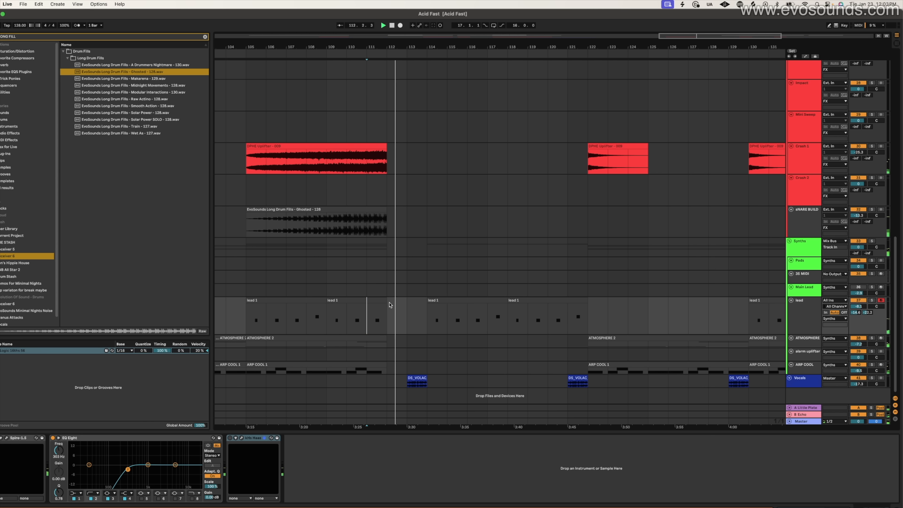
click(383, 298)
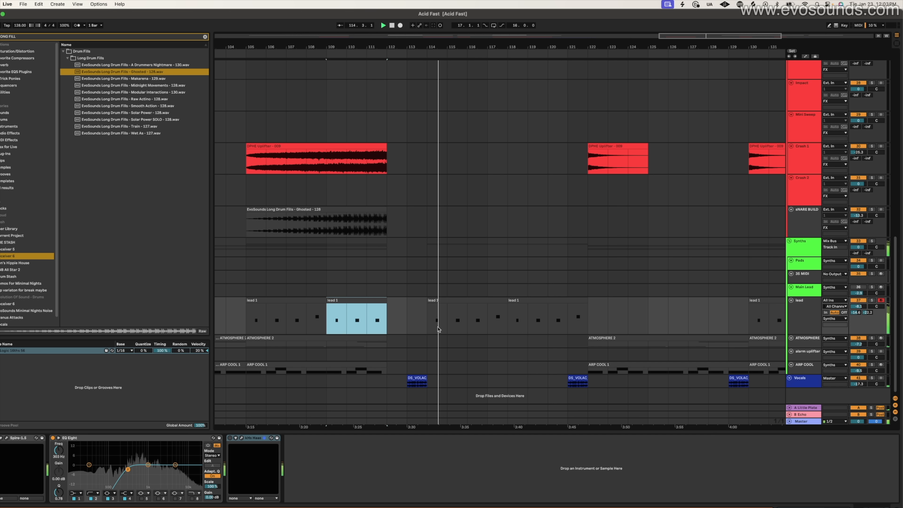
click(502, 300)
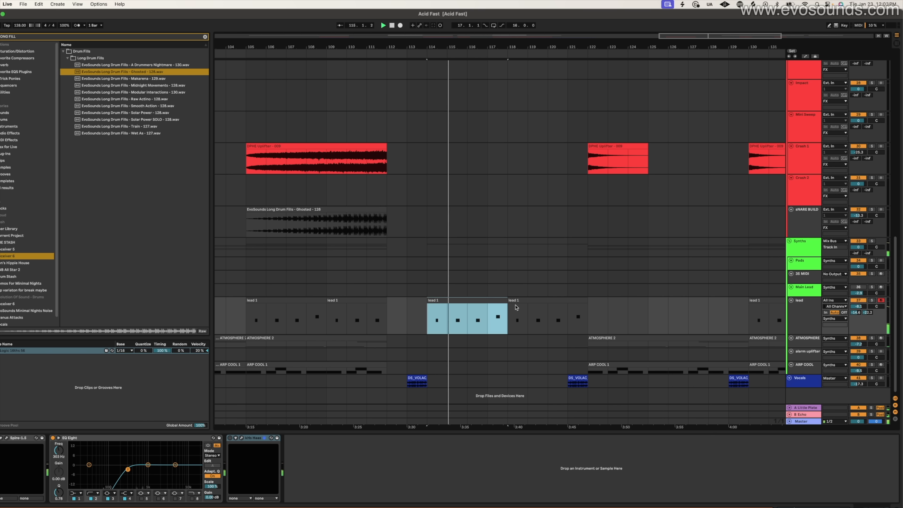
click(527, 303)
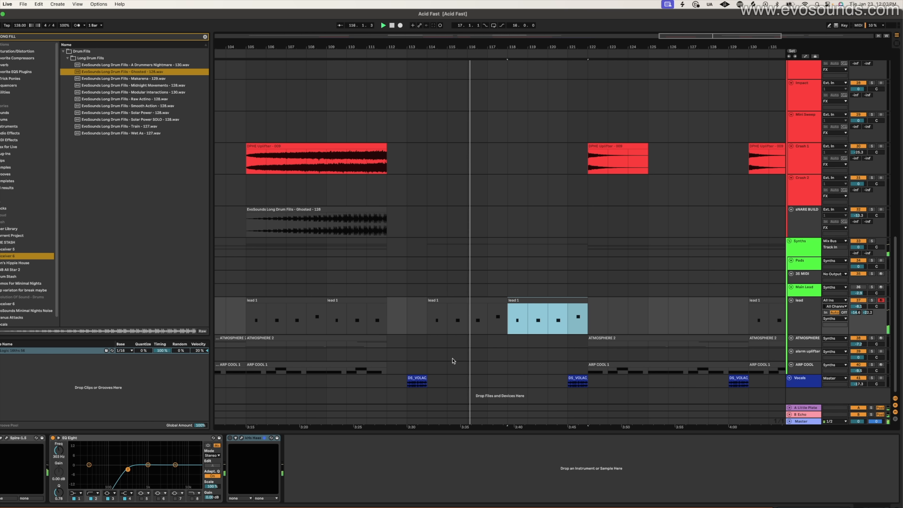
- Copy the short vocal clip from bar 113 to bar 117, and try an earlier start for the vocal clip at bar 121
click(422, 377)
key(super+c)
click(489, 382)
key(super+v)
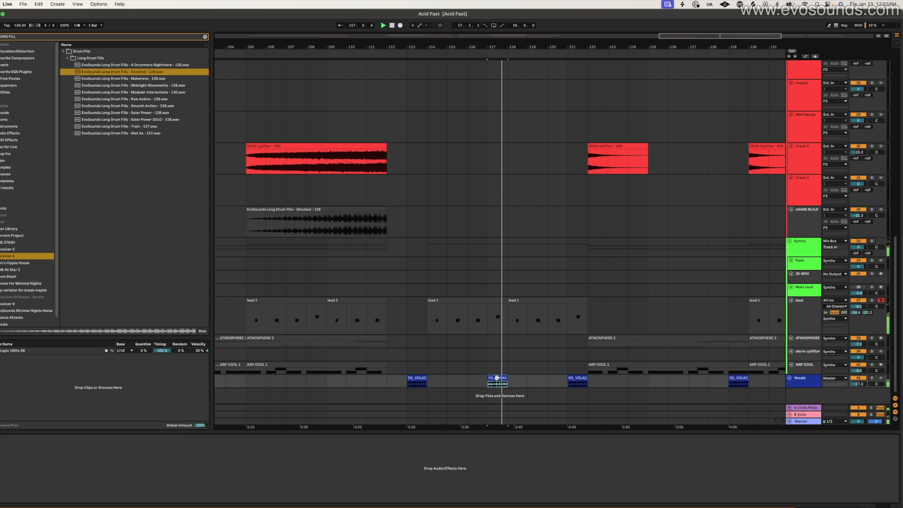
drag(569, 378, 551, 377)
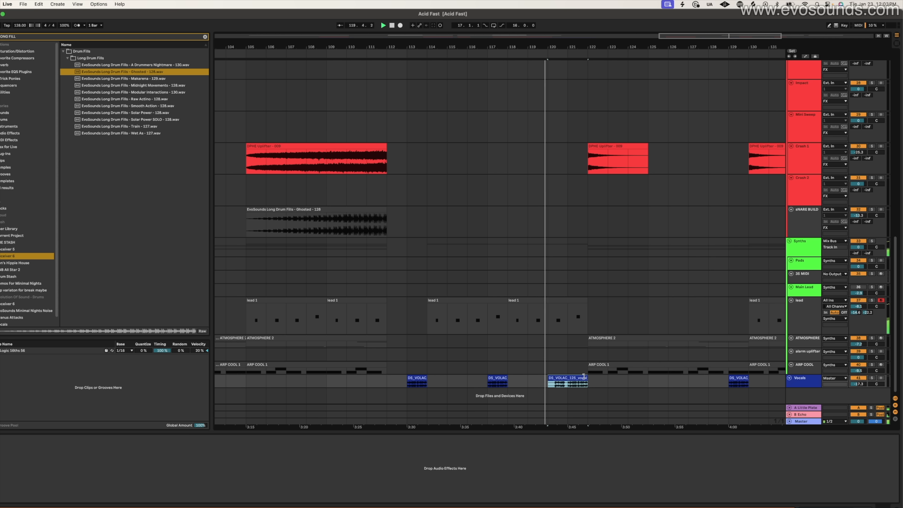
drag(550, 378, 567, 377)
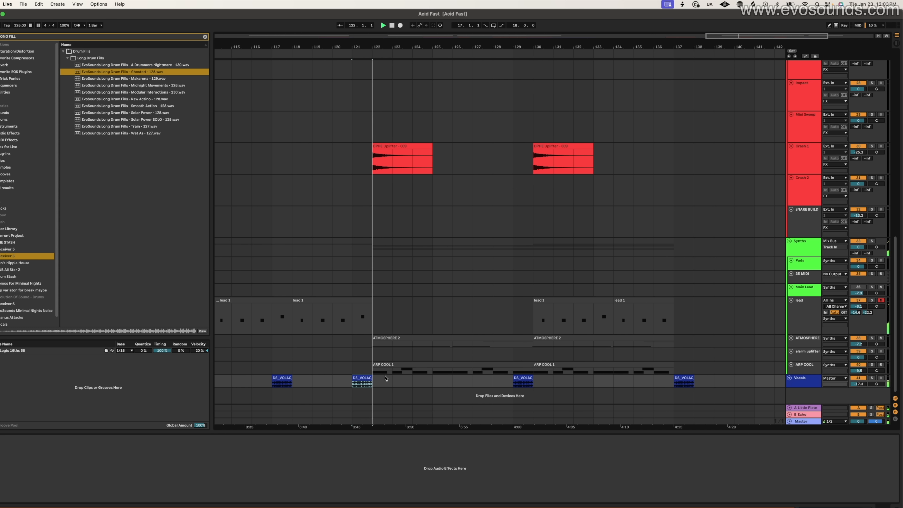
- Play the end of the long vocal section around bar 88, and the break from the vocal clip at bar 113
scroll(386, 378, left, 10)
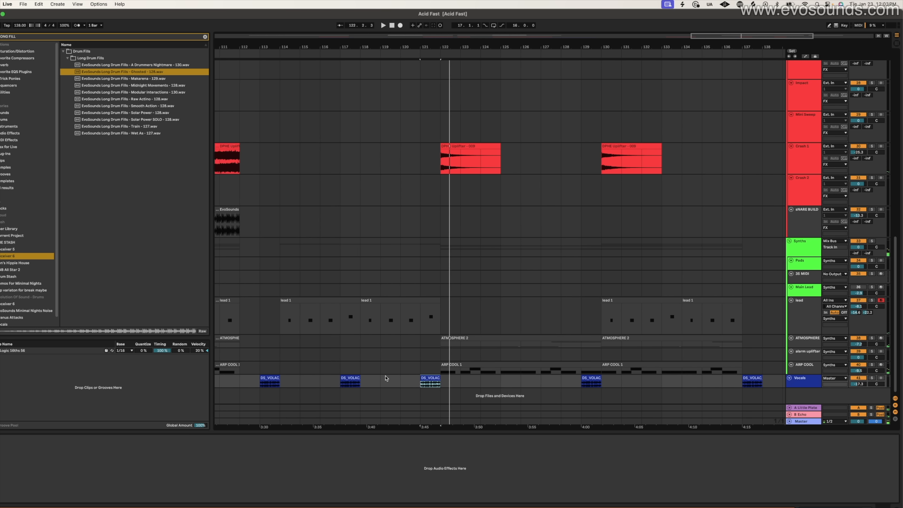
scroll(538, 311, down, 5)
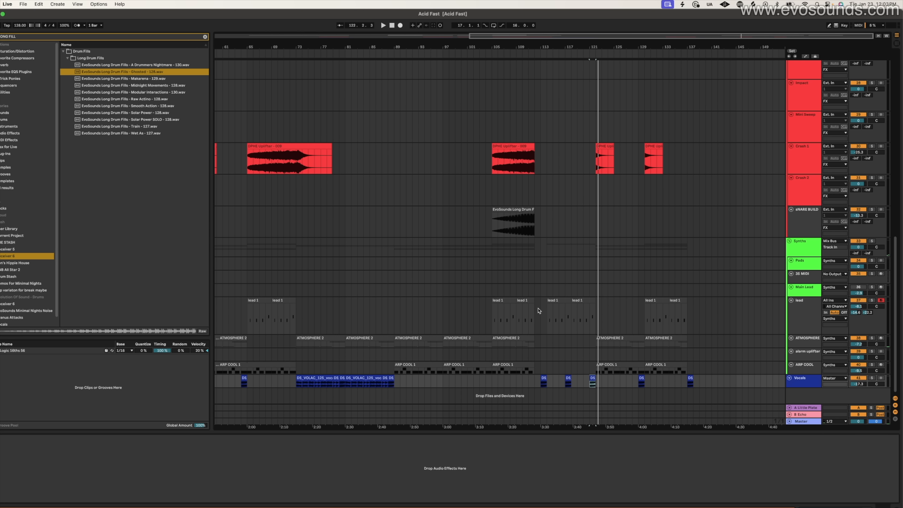
click(390, 370)
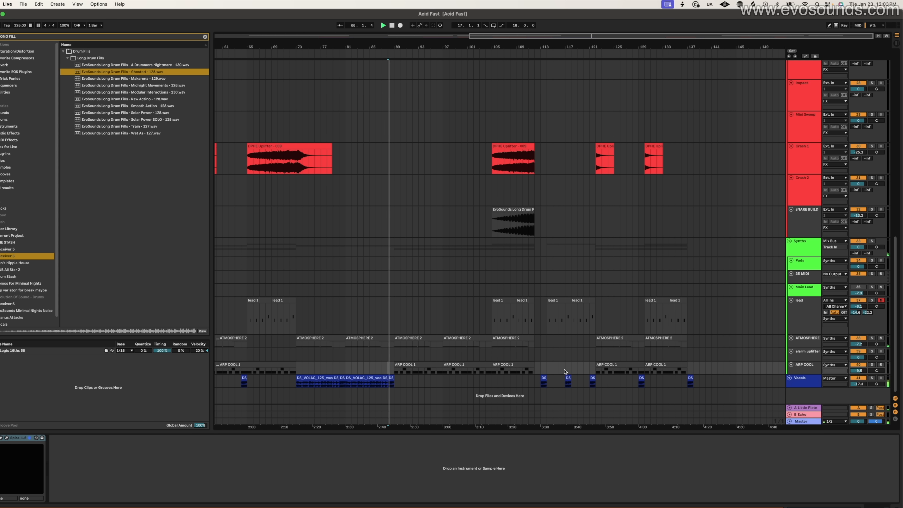
click(543, 380)
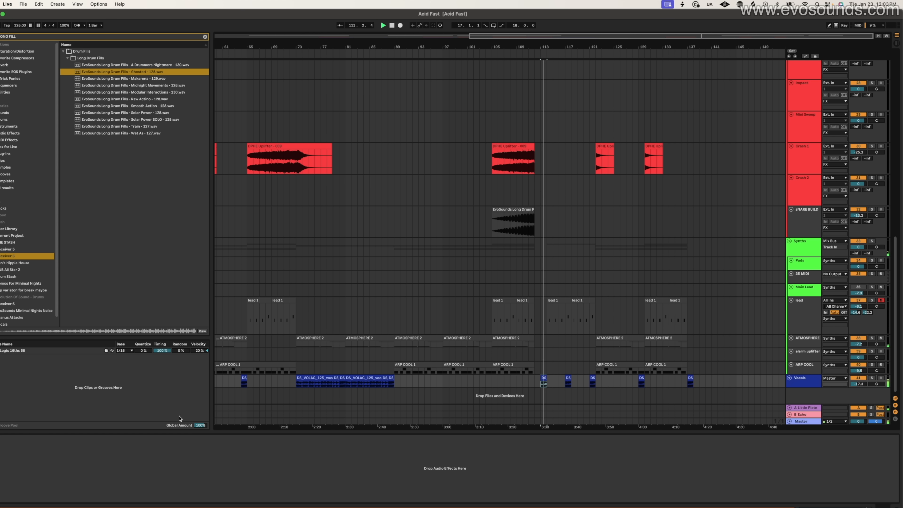
- Delete the one-bar vocal clip at bar 56 and move the ARP COOL 1 clip forward to start at bar 56
scroll(247, 379, left, 5)
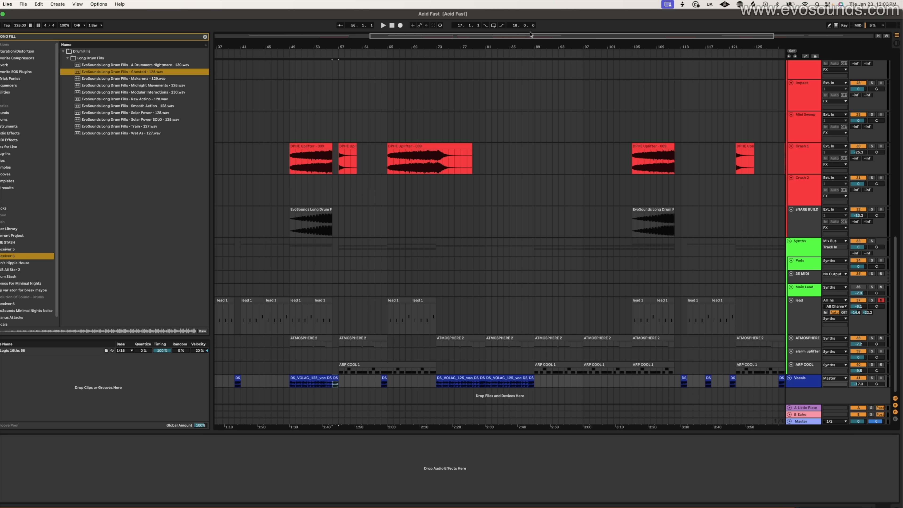
key(minus)
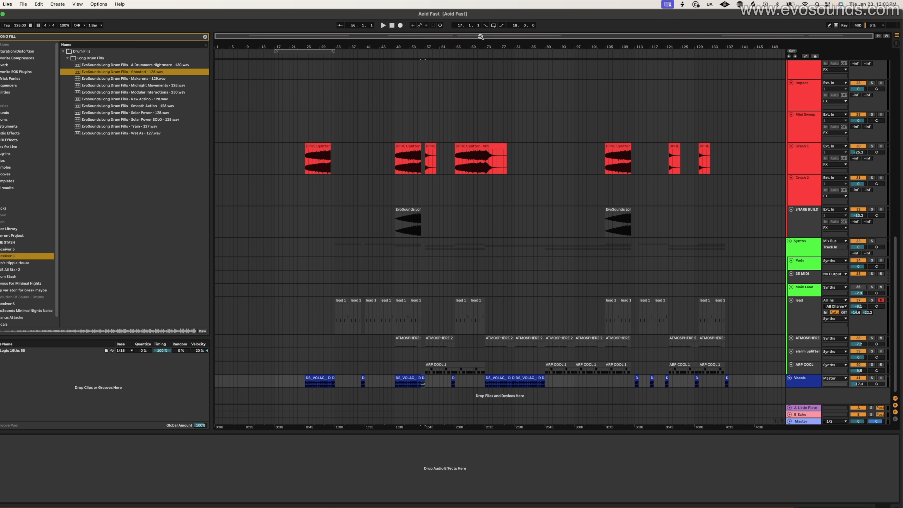
drag(404, 40, 405, 93)
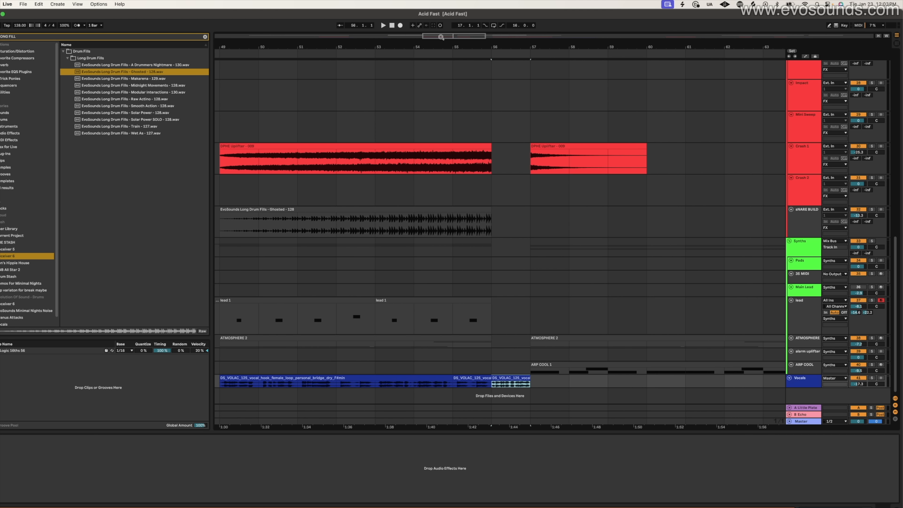
click(453, 265)
key(space)
click(515, 378)
key(Delete)
drag(555, 363, 516, 366)
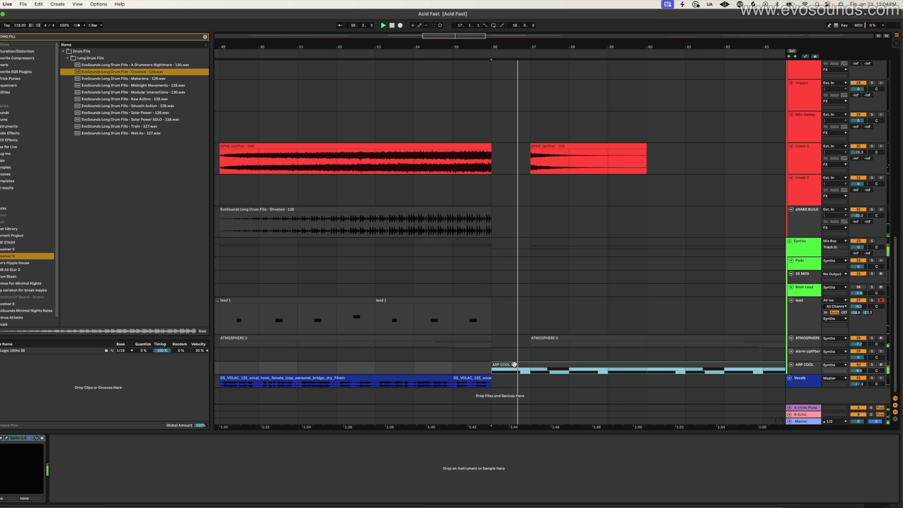
- Play from bar 54 into the drop at bar 57 to check the earlier arp entry, and select the ARP COOL 1 clip
click(474, 369)
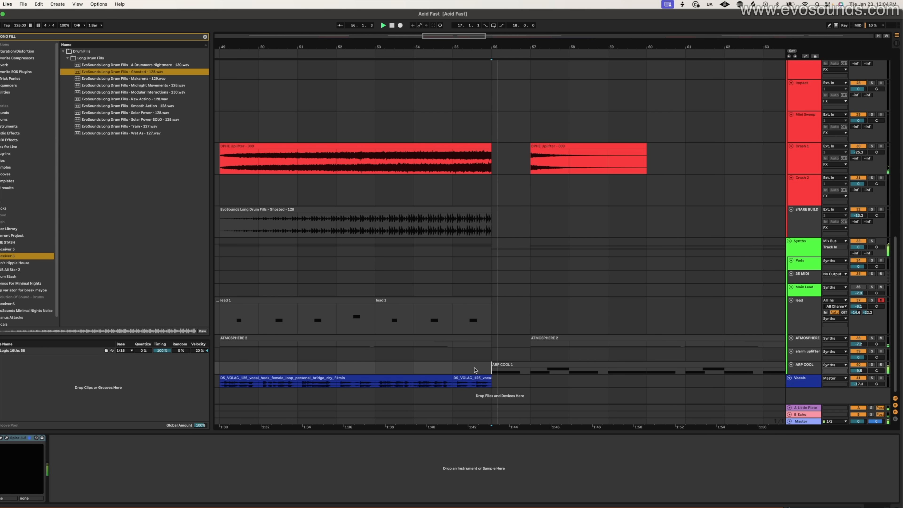
click(414, 354)
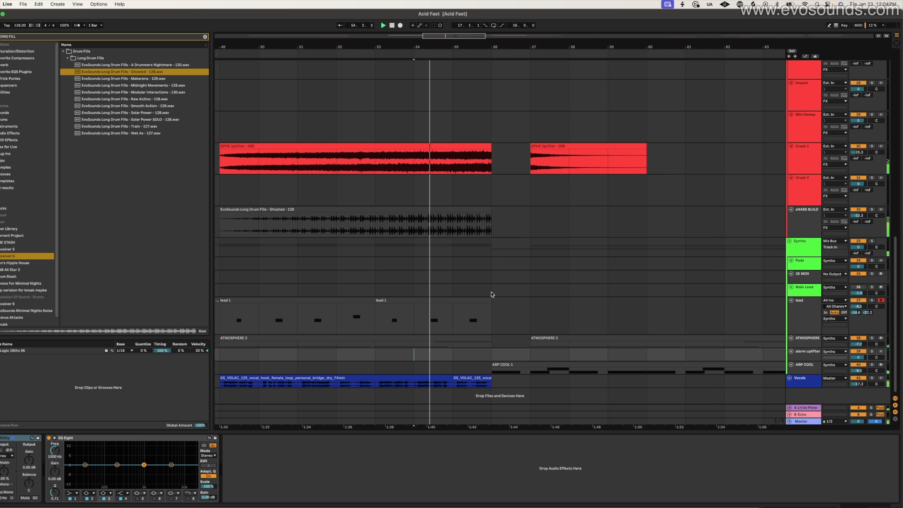
click(501, 363)
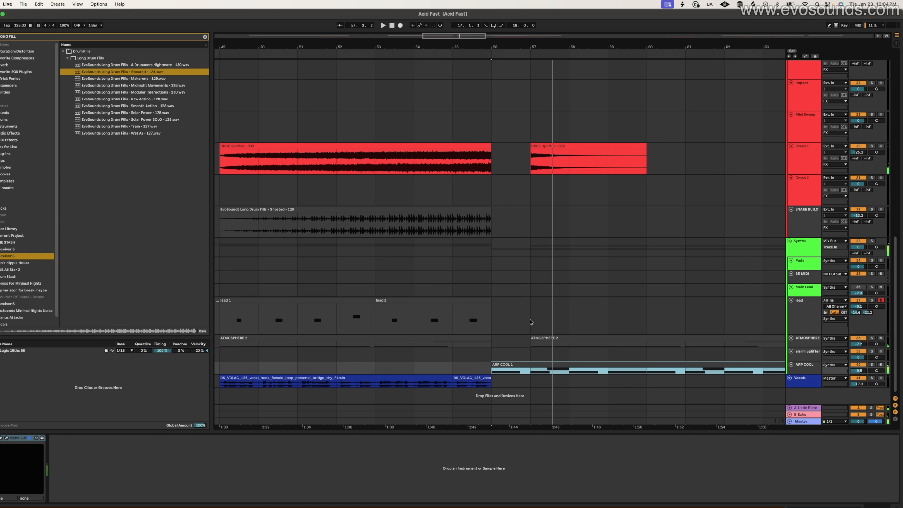
- Try to delete the time from bar 81 to bar 97 across the whole arrangement
drag(474, 35, 528, 35)
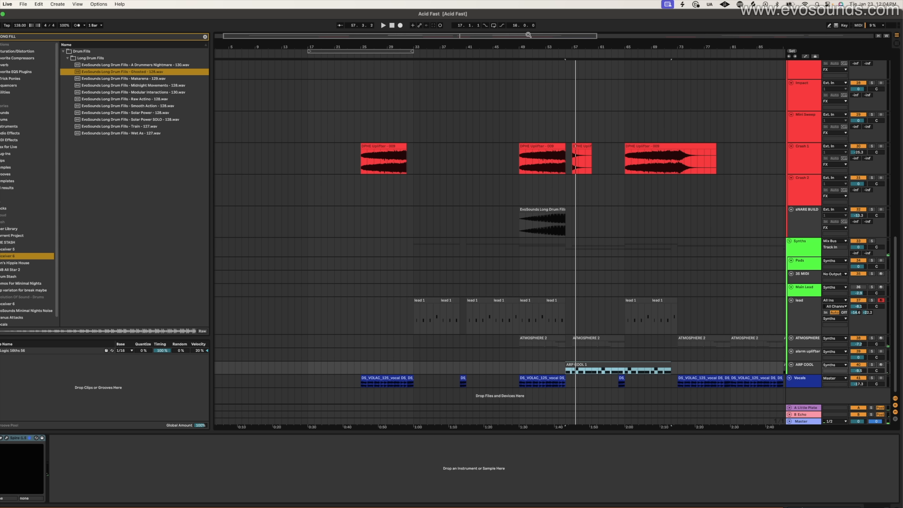
scroll(558, 209, up, 10)
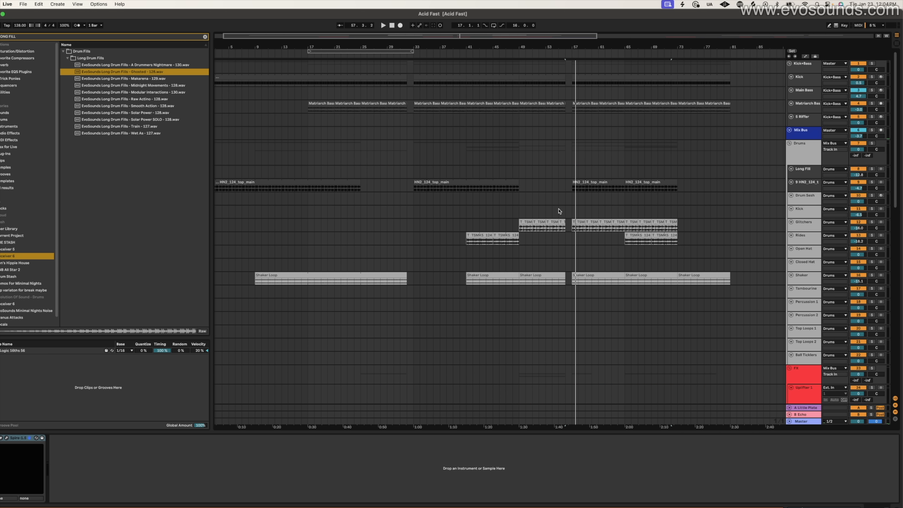
drag(530, 37, 901, 65)
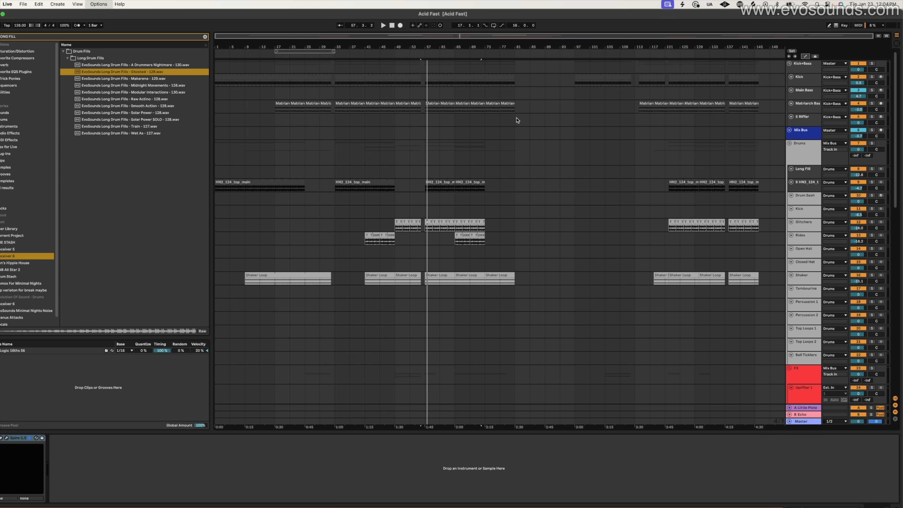
drag(516, 121, 584, 86)
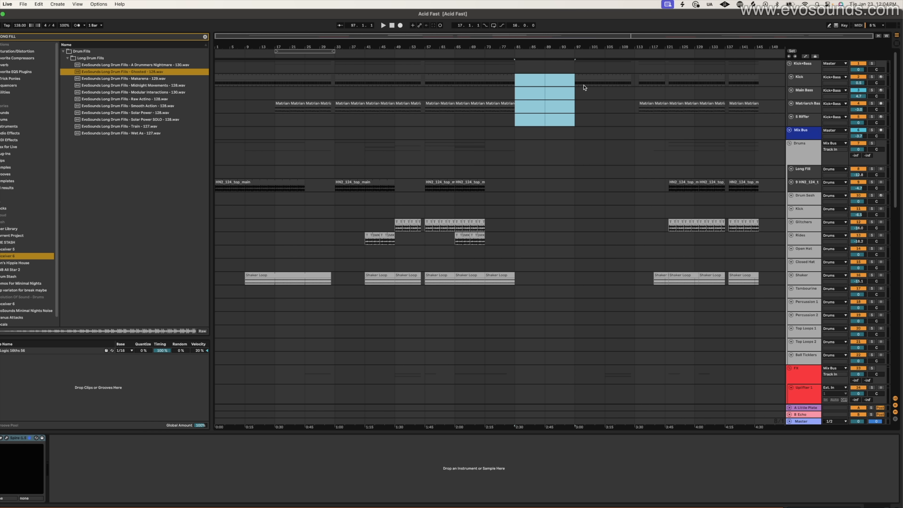
key(super+shift+Delete)
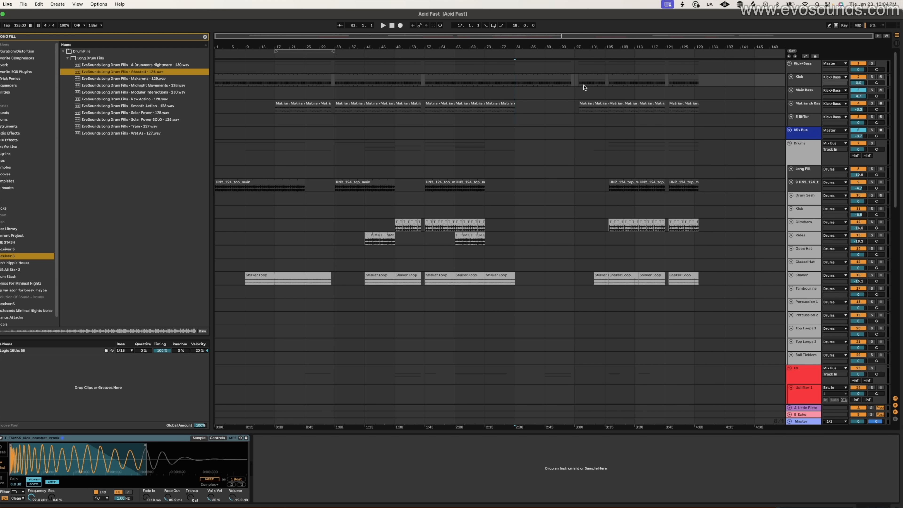
key(super+z)
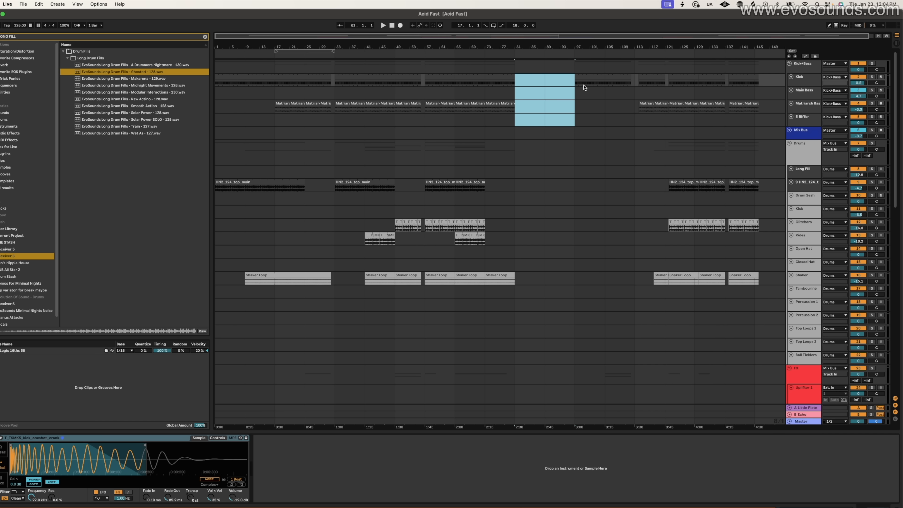
- Mark bars 57 to 65 on the Crash 2 track and compare that section's drum, FX, synth and vocal layers
scroll(523, 196, down, 10)
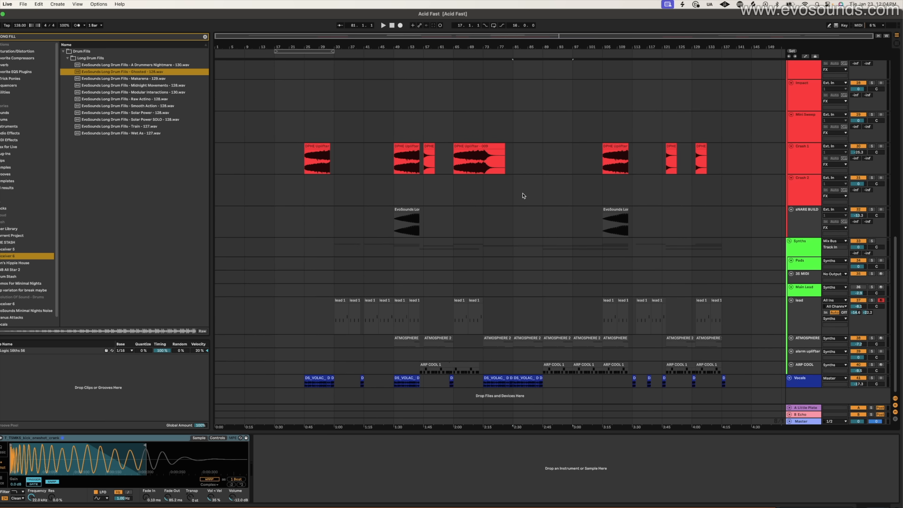
drag(473, 183, 465, 188)
scroll(437, 191, up, 10)
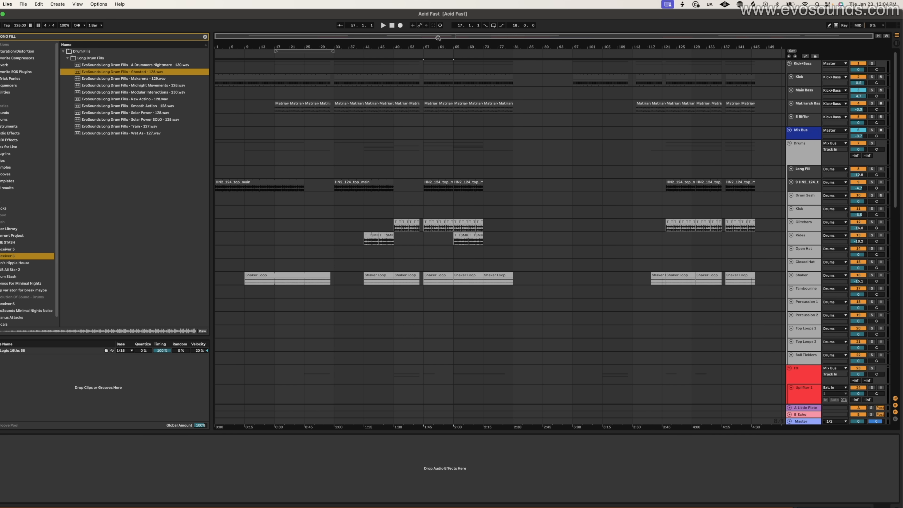
scroll(397, 347, down, 10)
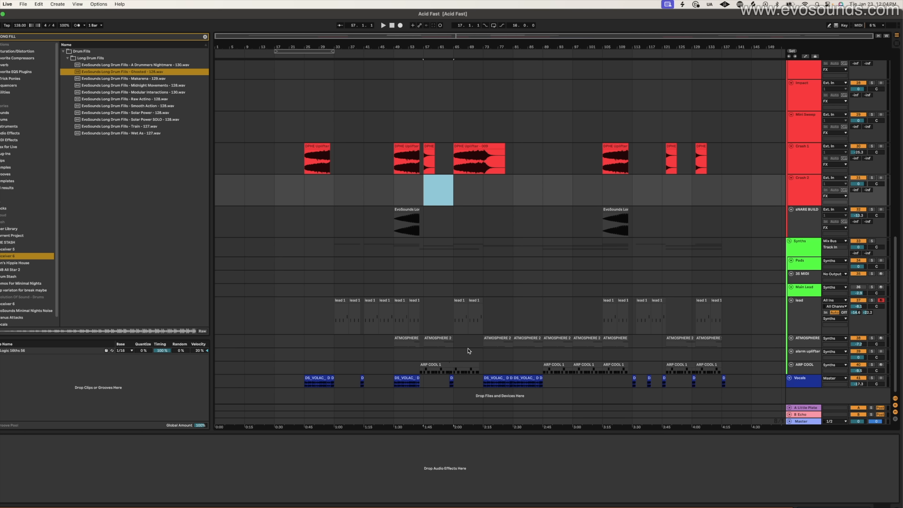